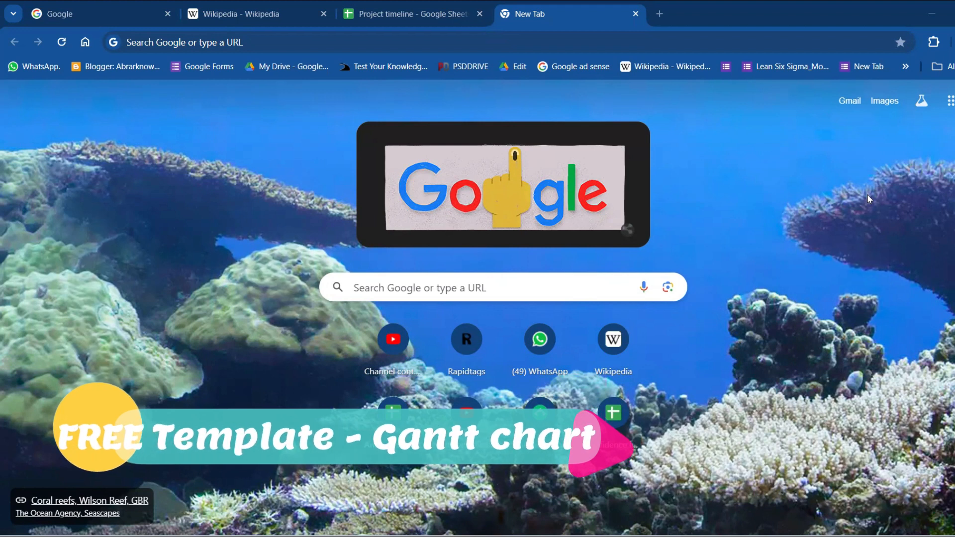
Step: Open the Google Sheets home page in the new browser tab
click(557, 41)
text(google sheets)
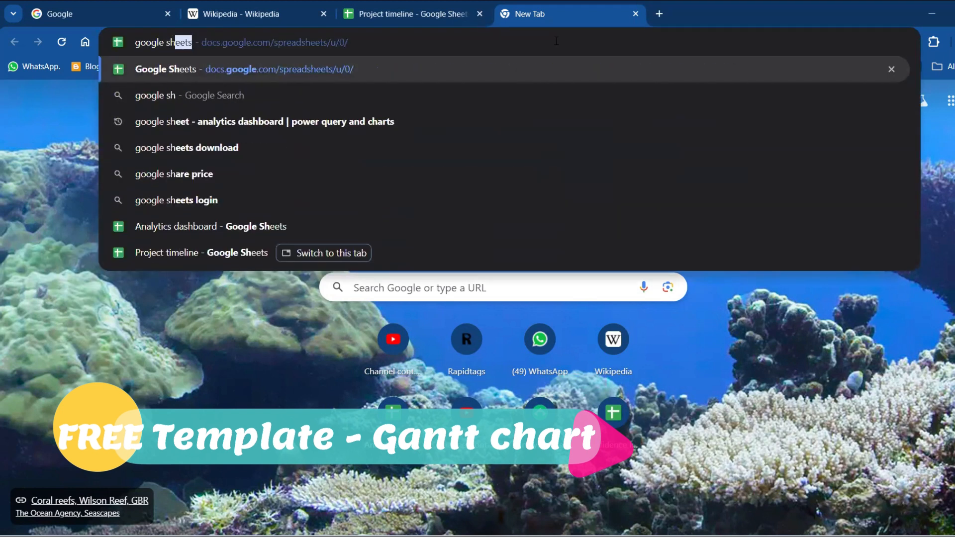
key(Return)
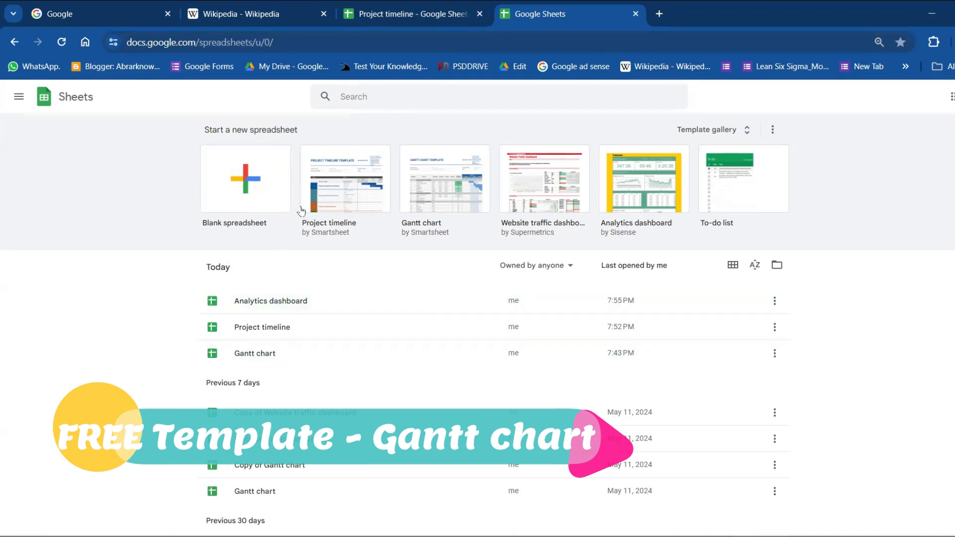
Step: Create a new spreadsheet from the Gantt chart template in the template gallery's Project management section
click(747, 131)
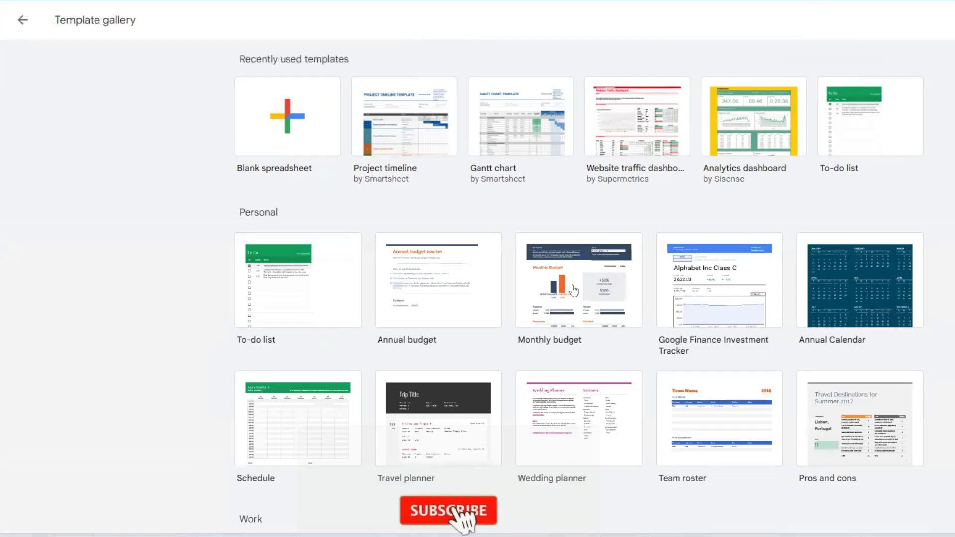
scroll(482, 276, down, 4)
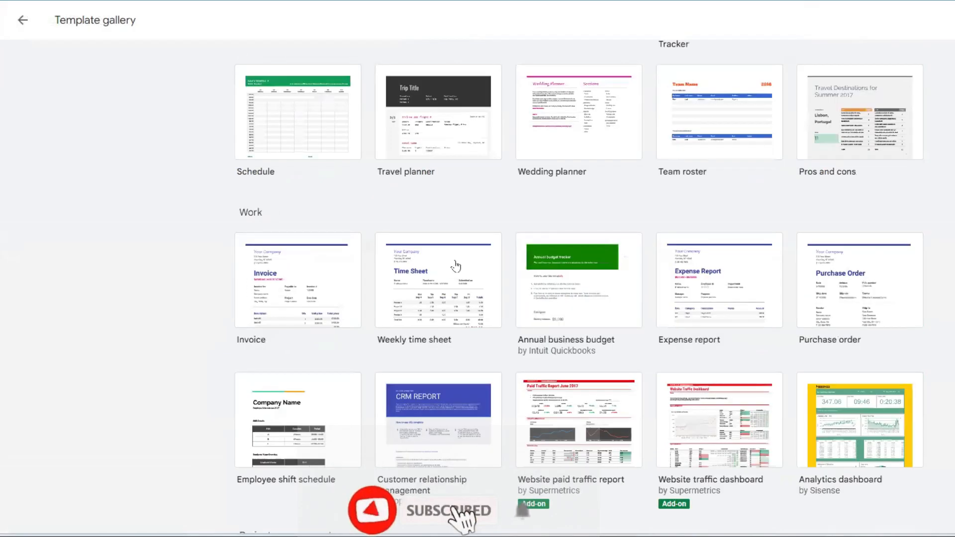
scroll(481, 277, down, 6)
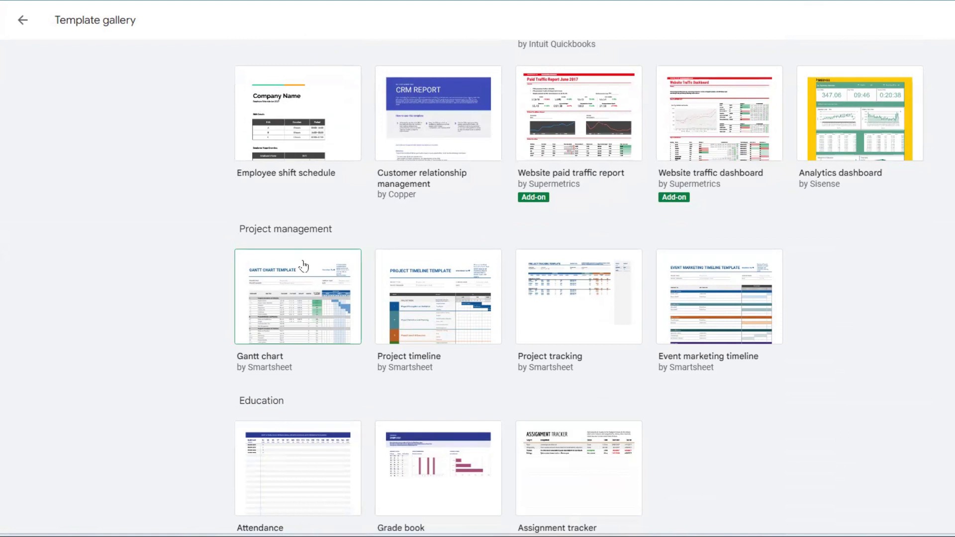
click(290, 298)
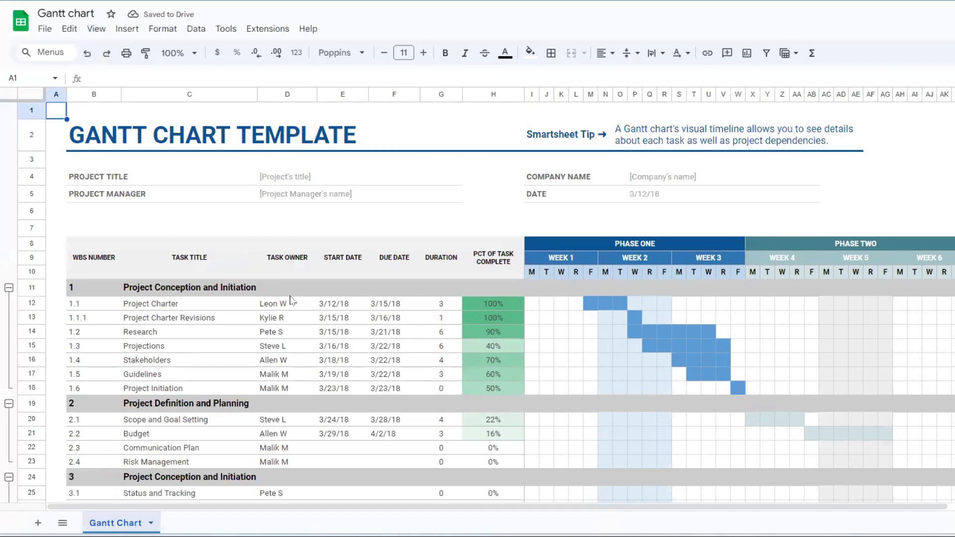
Step: Change the sheet's main heading to "GANTT CHART - TRAINING"
click(247, 138)
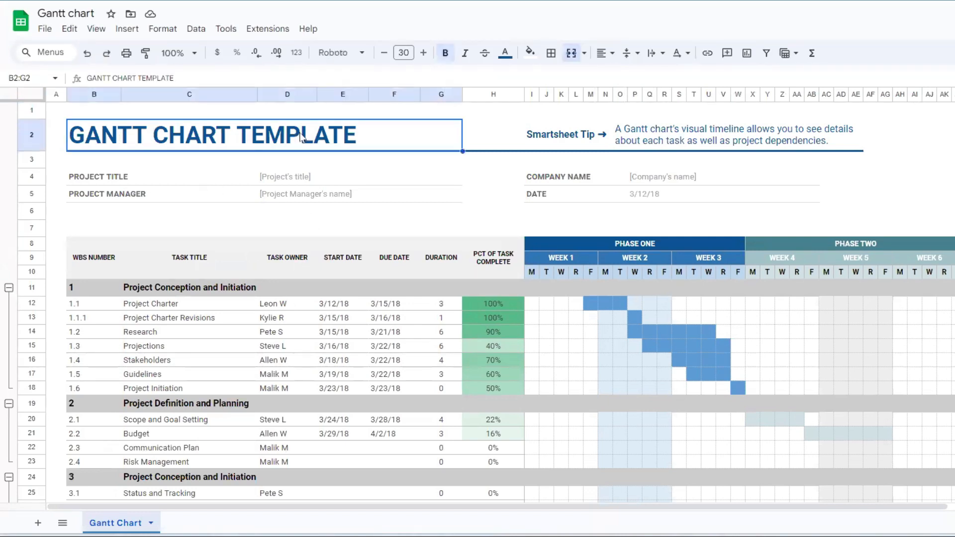
double_click(338, 139)
key(BackSpace)
key(BackSpace)
key(BackSpace)
key(BackSpace)
key(BackSpace)
key(BackSpace)
key(BackSpace)
key(BackSpace)
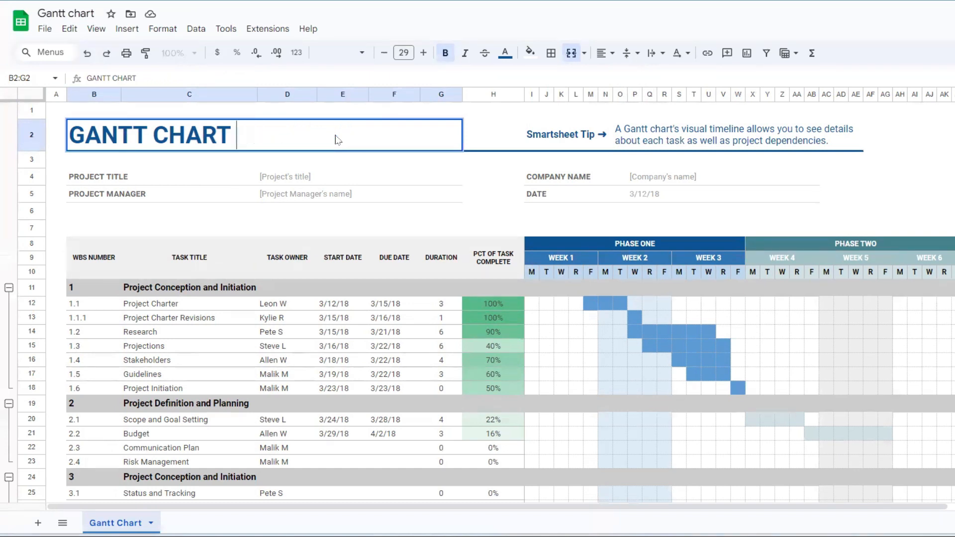
text(- Traini)
key(BackSpace)
key(BackSpace)
key(BackSpace)
key(BackSpace)
key(BackSpace)
text(RAI)
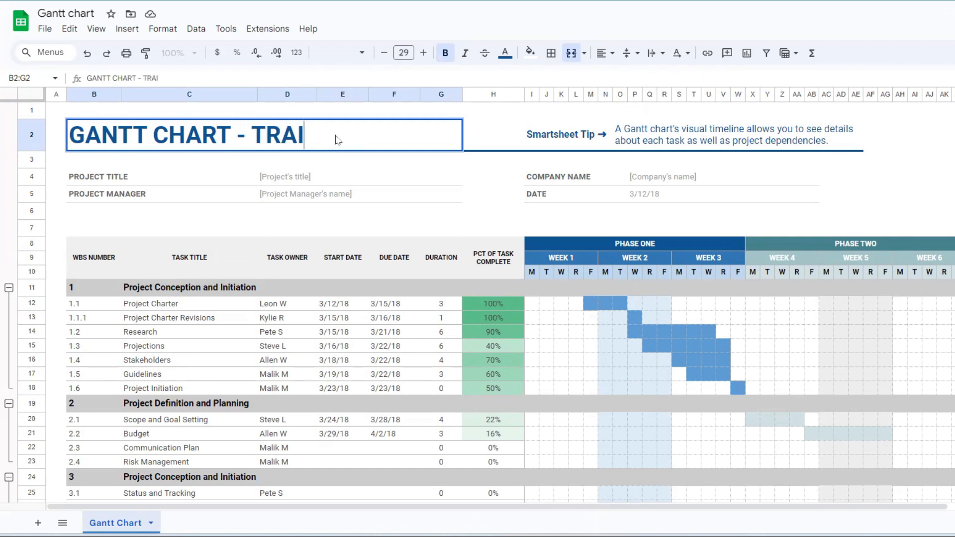
text(NING)
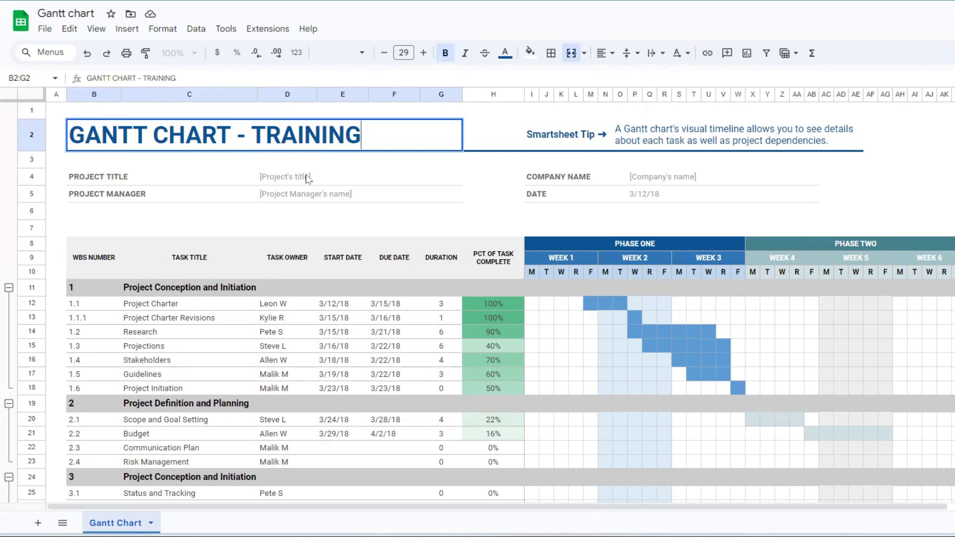
Step: Examine the project detail fields, the Smartsheet tip, and the WBS numbers and section headings of the task table
click(307, 178)
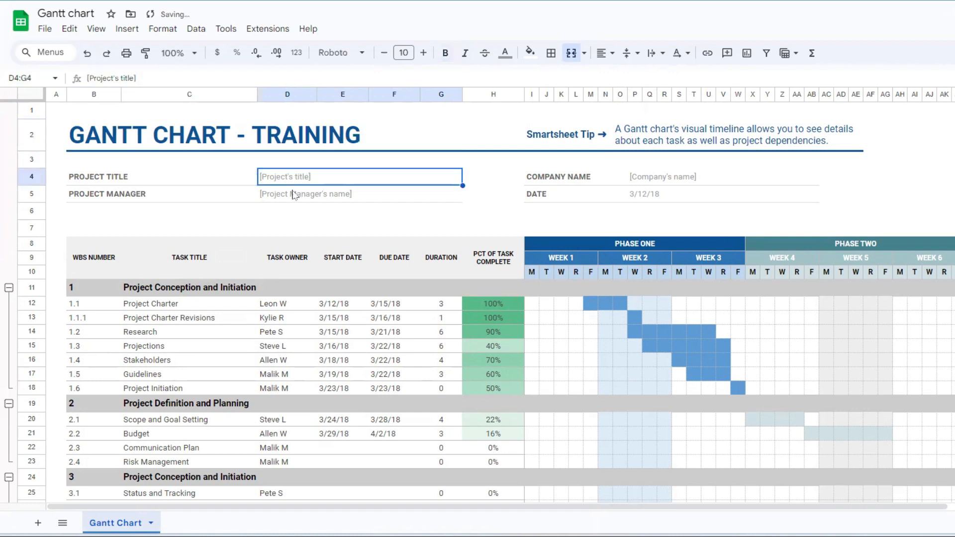
click(294, 194)
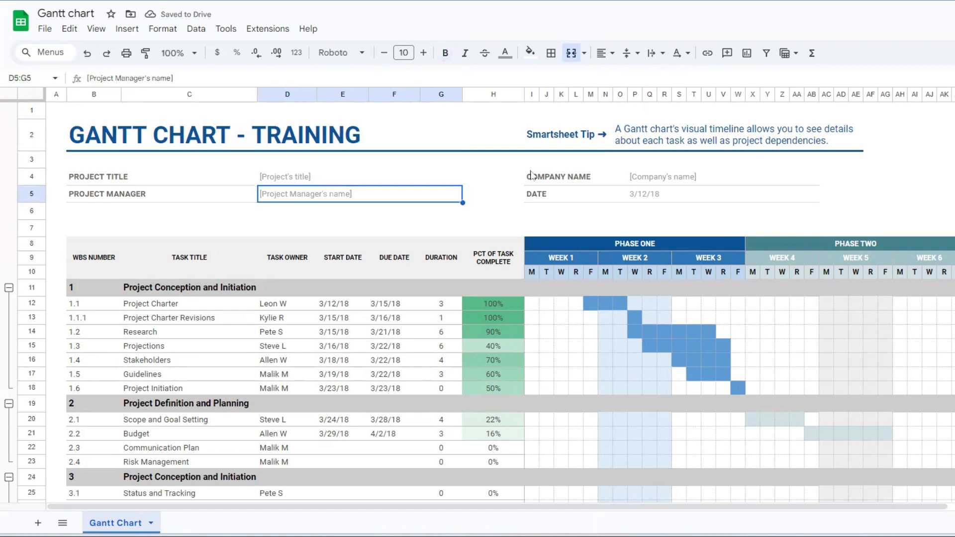
click(683, 178)
click(666, 197)
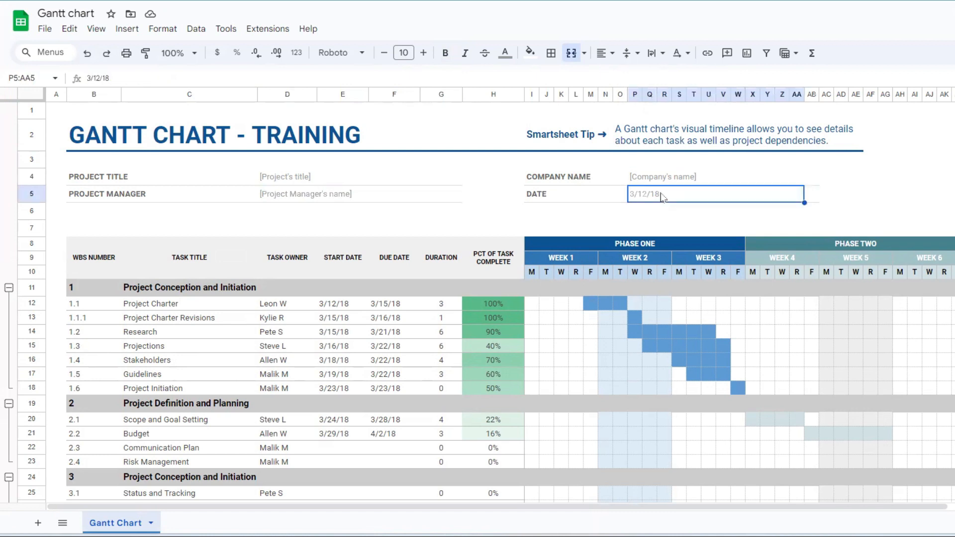
click(666, 135)
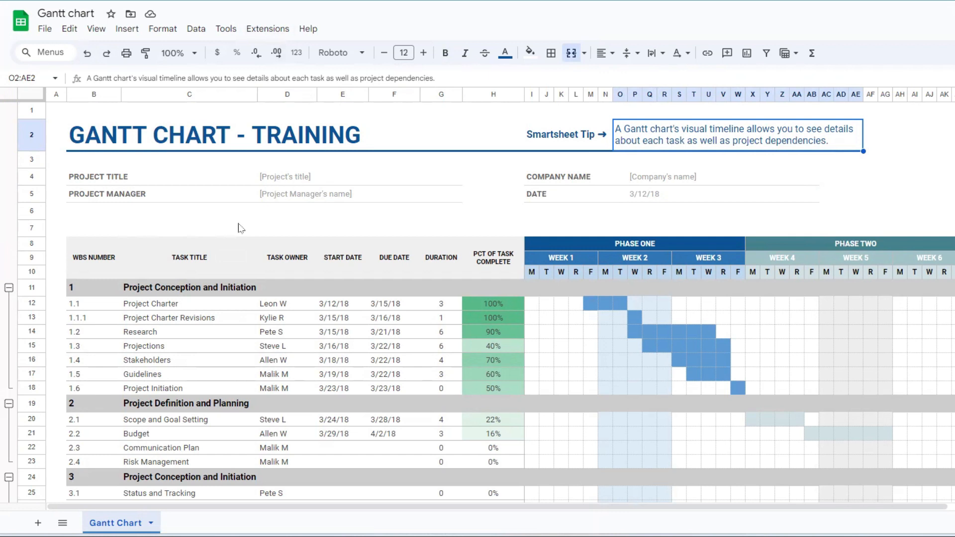
click(88, 264)
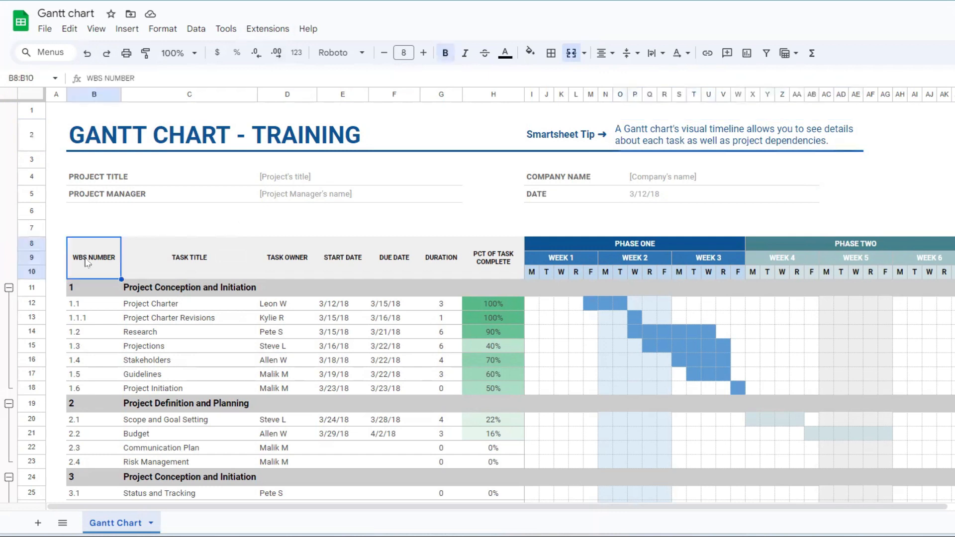
scroll(89, 288, down, 3)
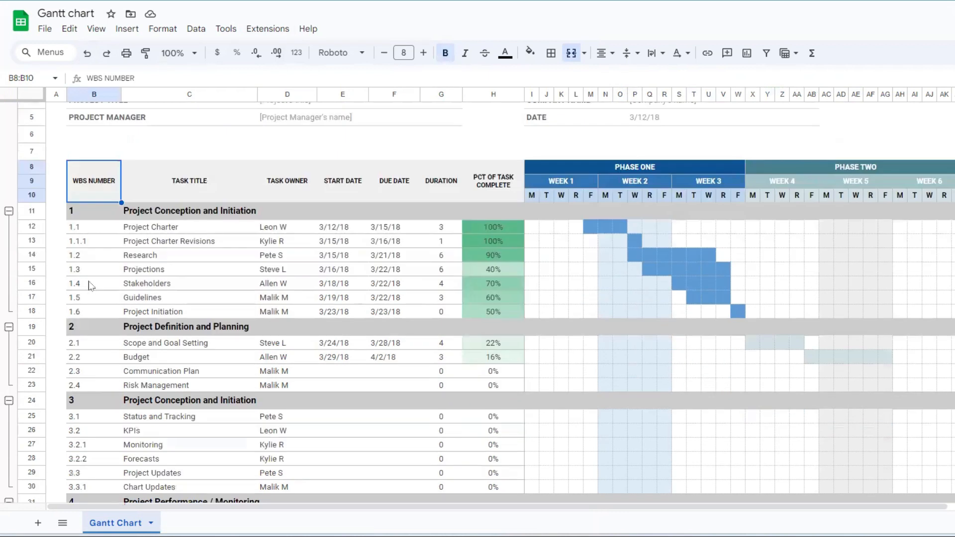
click(172, 213)
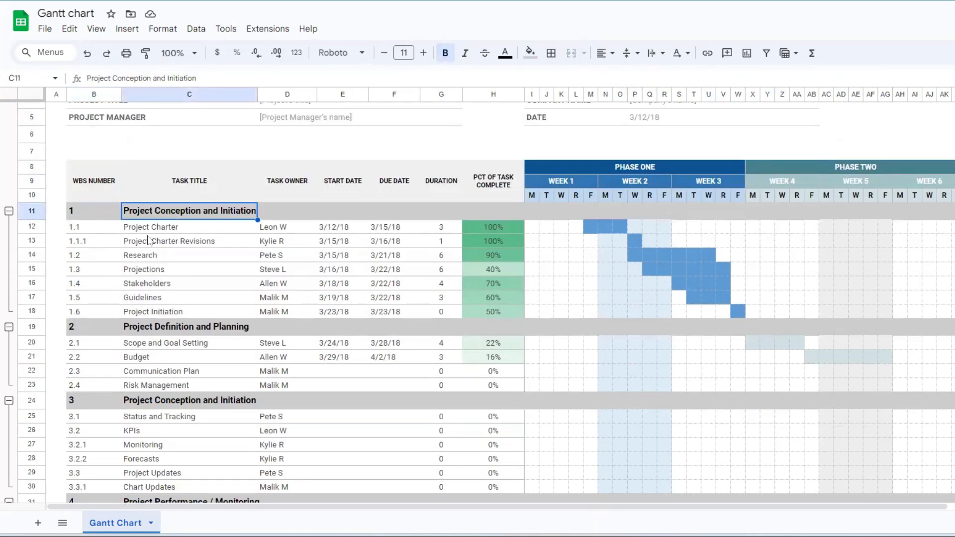
click(155, 330)
scroll(222, 327, down, 6)
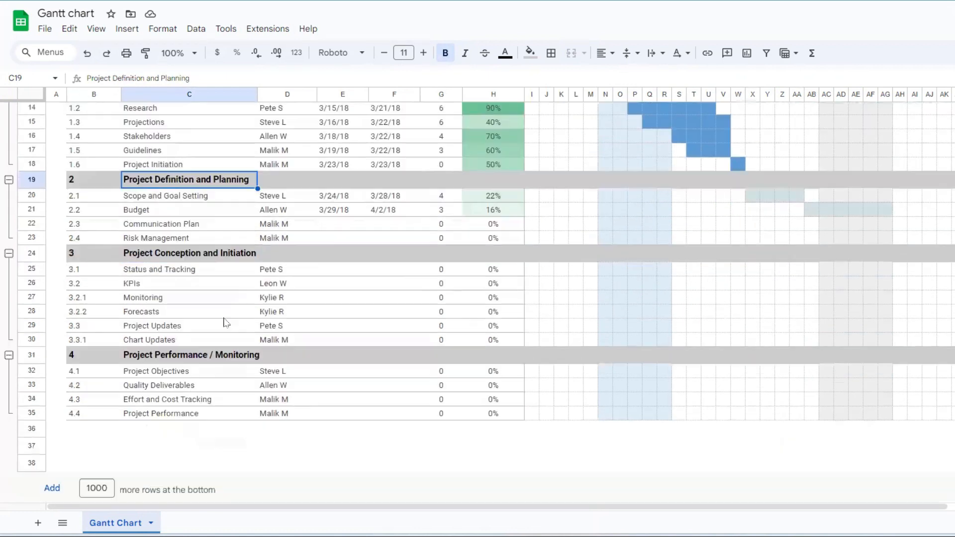
click(169, 254)
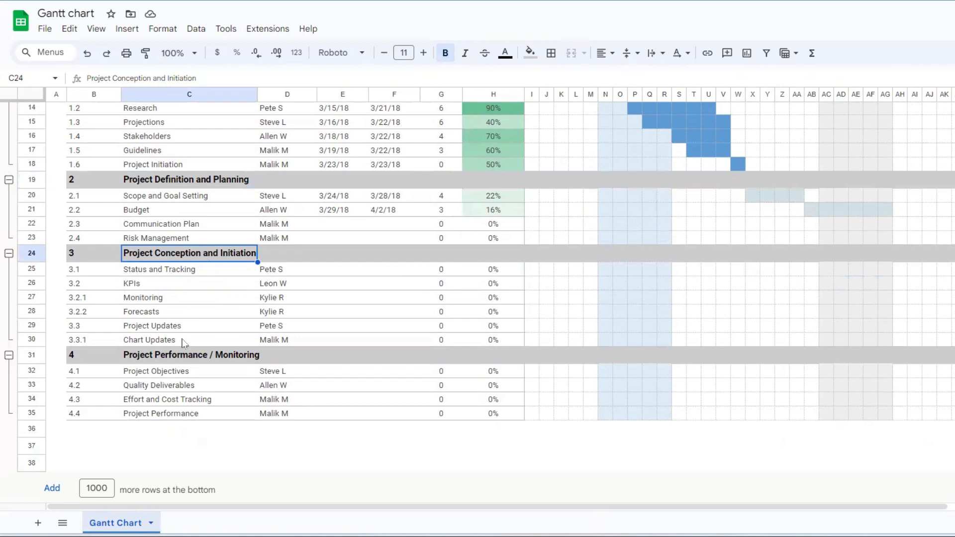
Step: Rename the task table's first section heading to "Plan" and the second to "Do"
scroll(189, 310, up, 5)
click(182, 283)
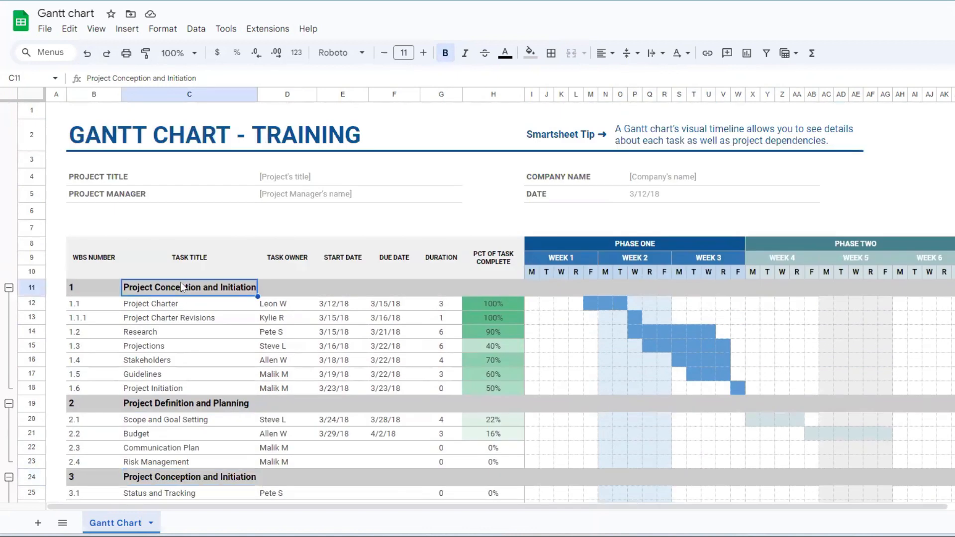
text(pA)
key(BackSpace)
key(BackSpace)
text(Pa)
text(lan)
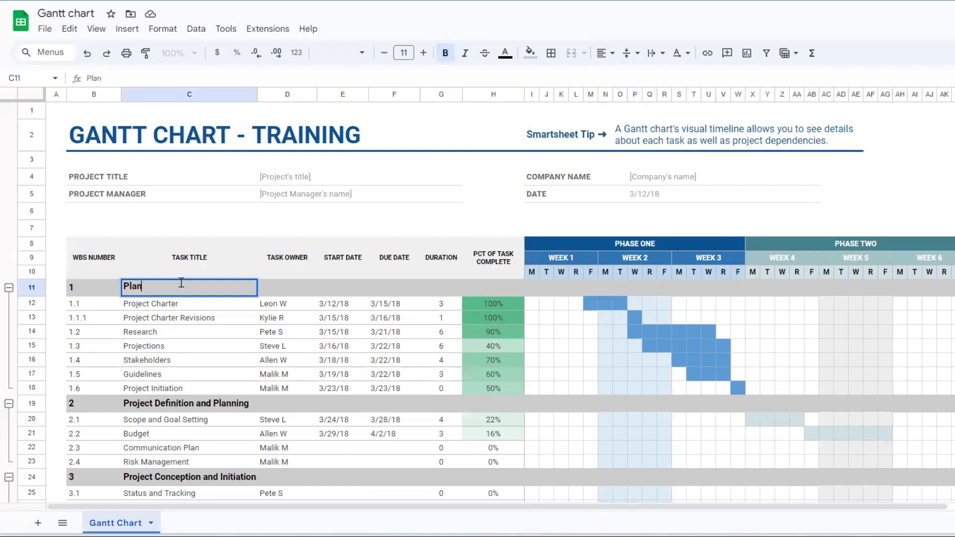
click(181, 402)
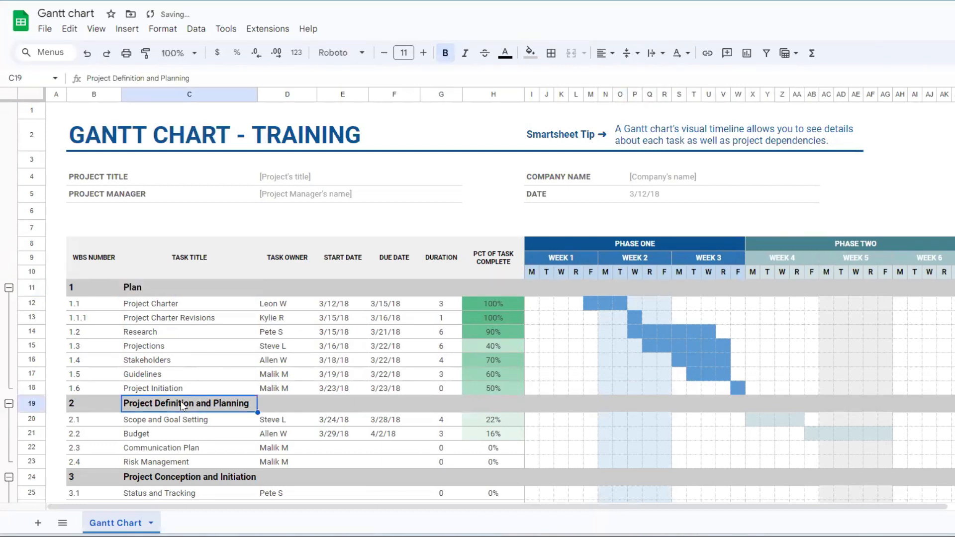
text(Do)
Step: Rename the third section heading to "Check" and the fourth to "Act"
scroll(324, 458, down, 5)
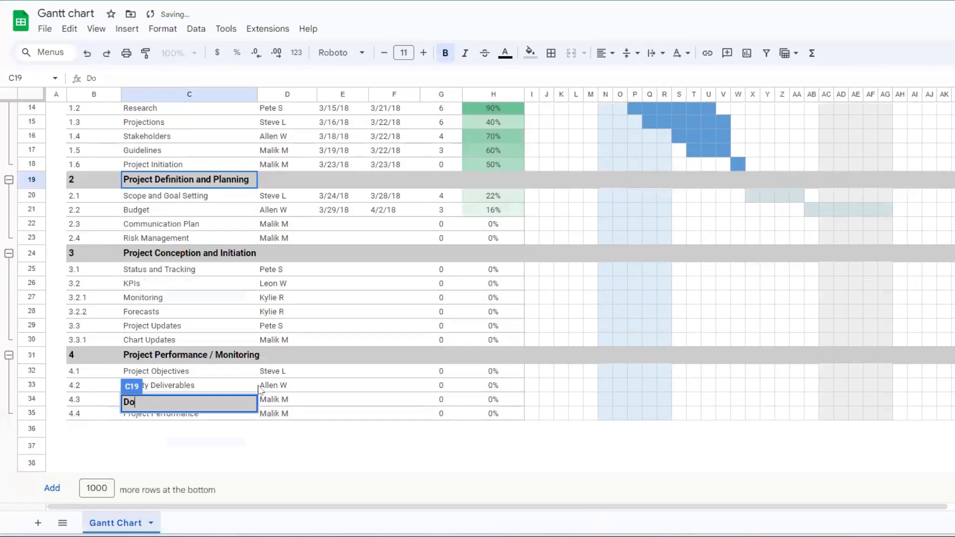
click(205, 254)
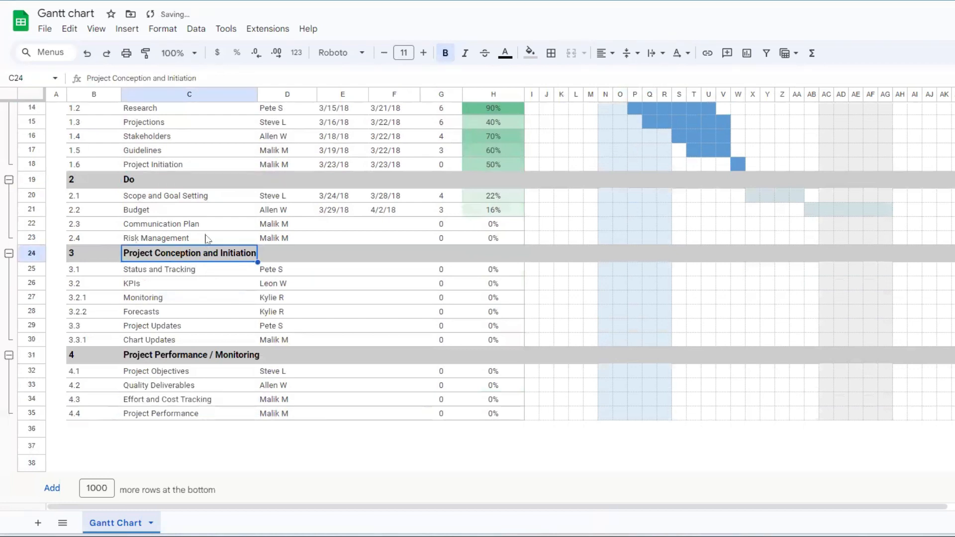
text(Check)
click(178, 357)
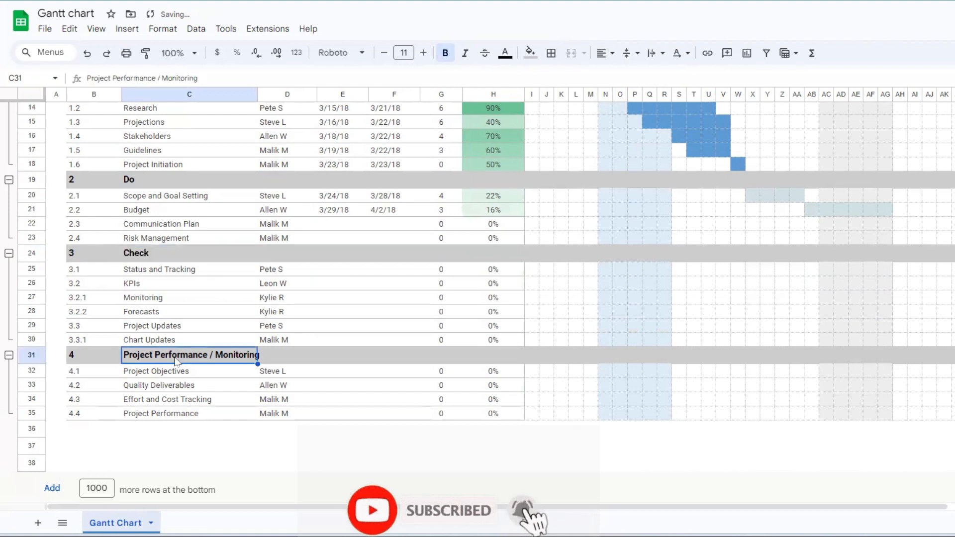
text(Act)
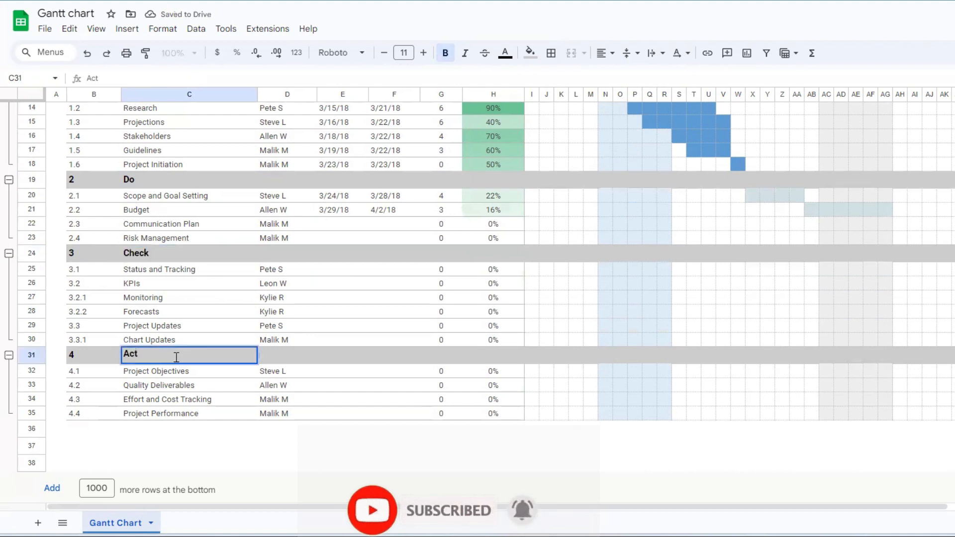
click(149, 211)
Step: Try inserting a row above the Project Initiation task and undo the insertion
scroll(159, 199, up, 5)
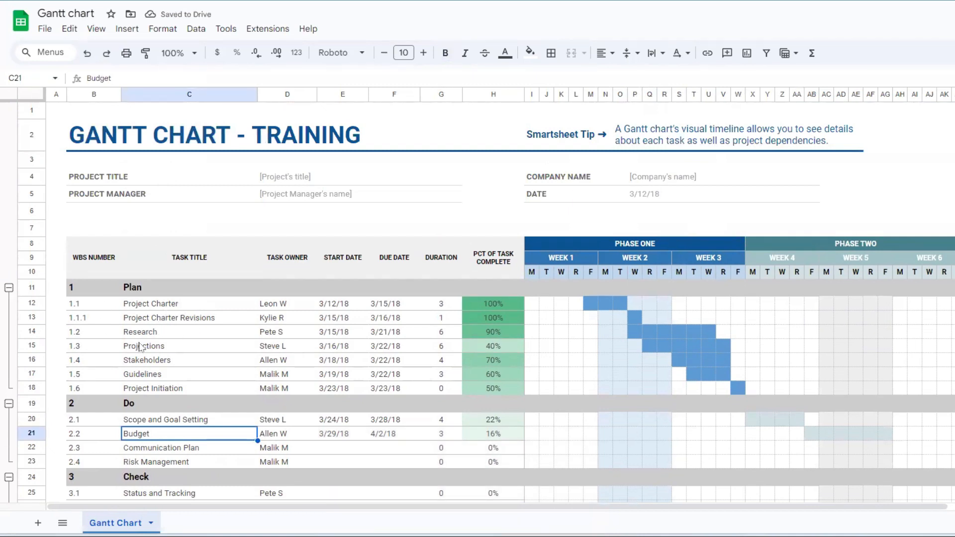
click(31, 391)
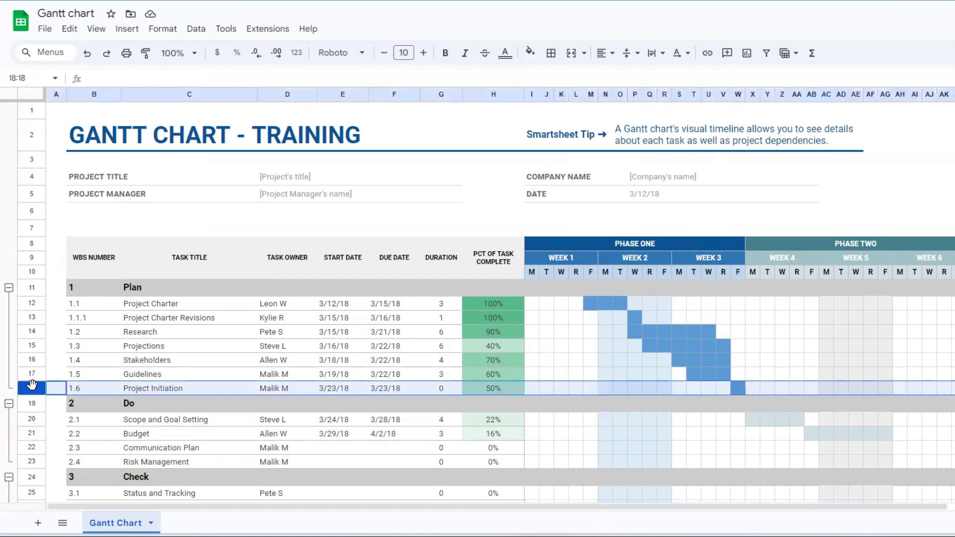
right_click(31, 393)
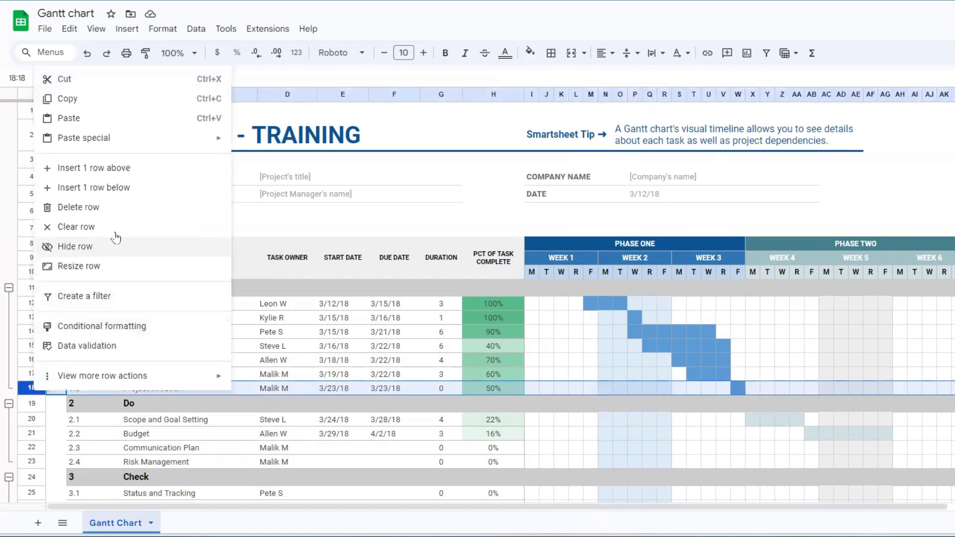
click(116, 168)
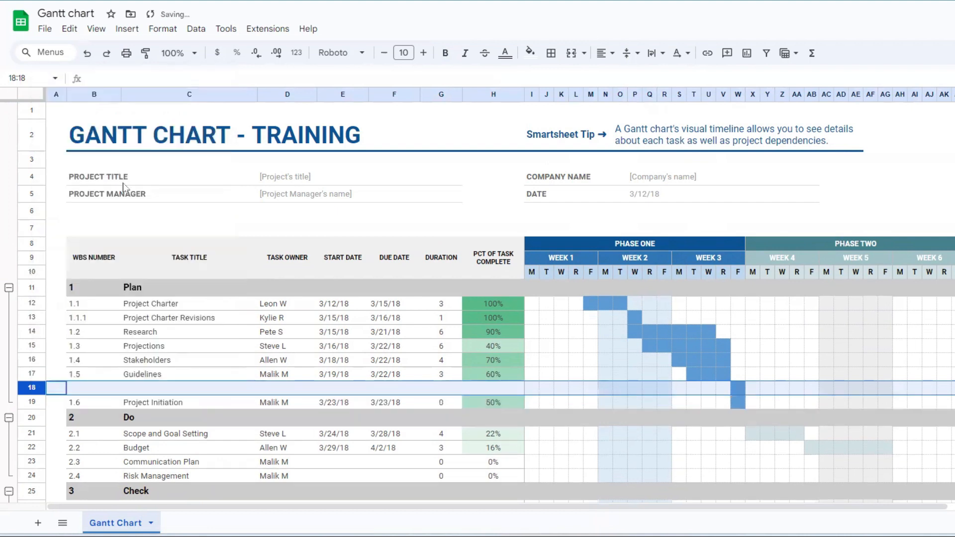
key(ctrl+z)
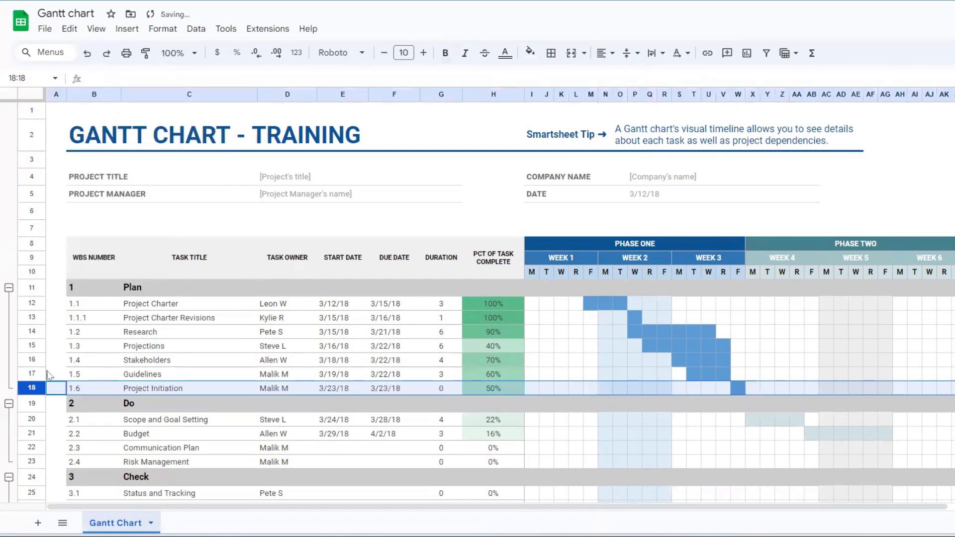
Step: Insert a row below the Project Initiation task and enter 1.7 as its WBS number
right_click(33, 389)
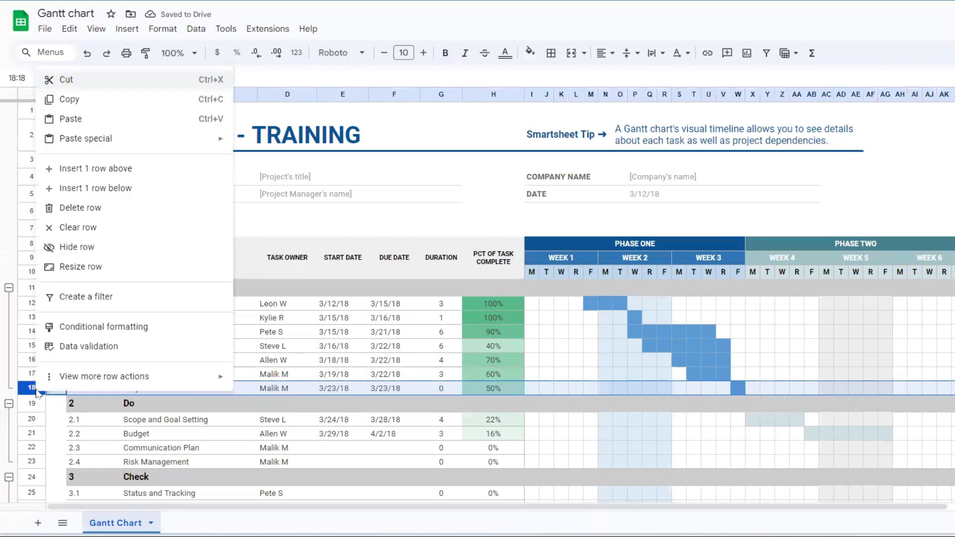
click(133, 193)
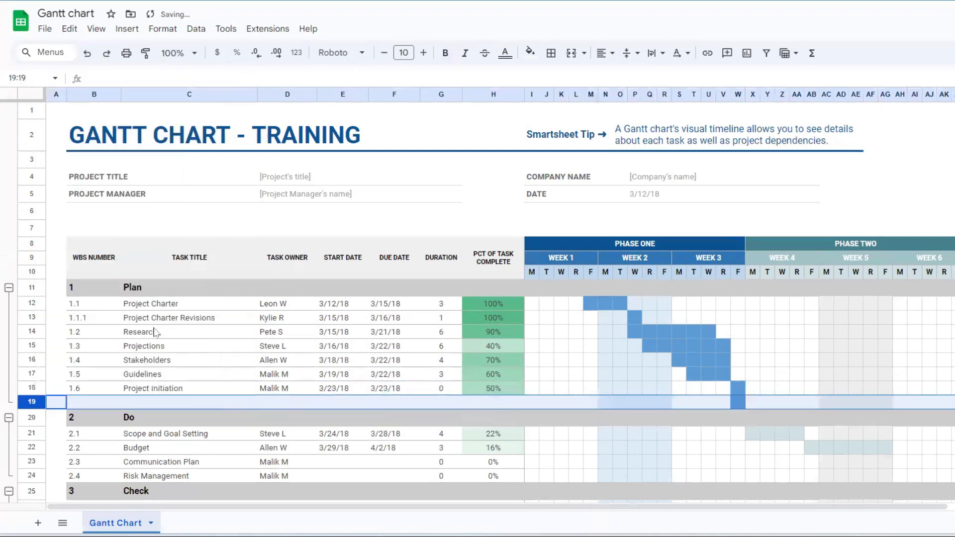
click(86, 401)
text(1.7)
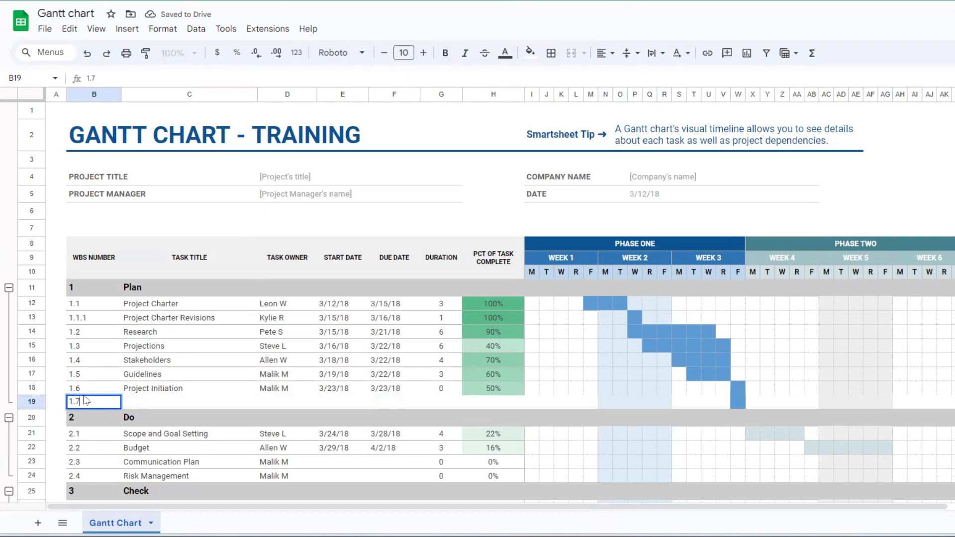
key(Return)
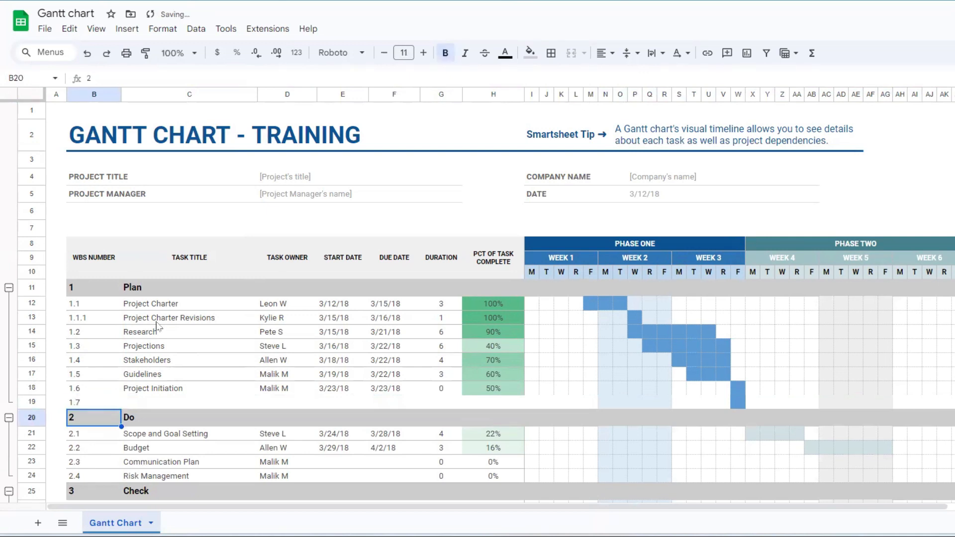
Step: Title task 1.7 "Objectives," and enter ABC as its task owner
click(160, 398)
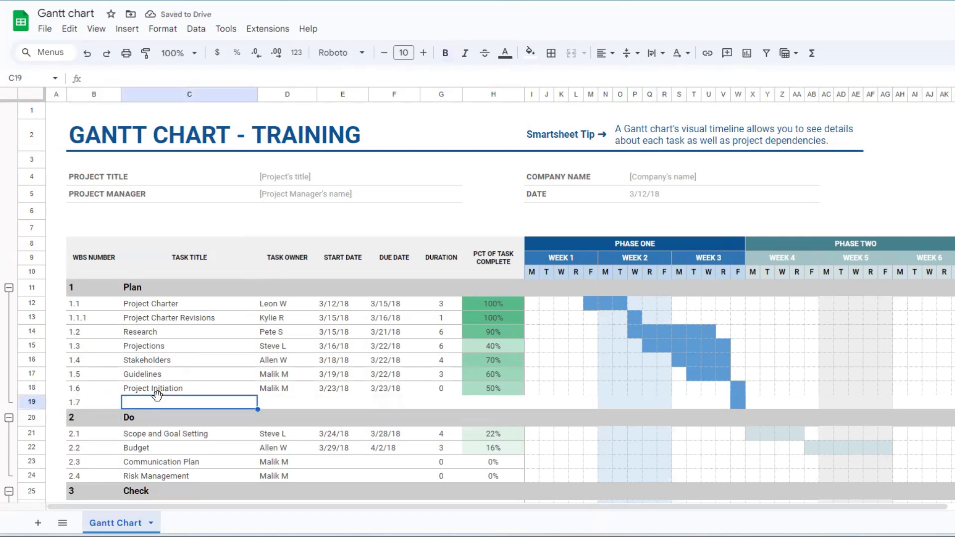
text(Objectives,)
key(Return)
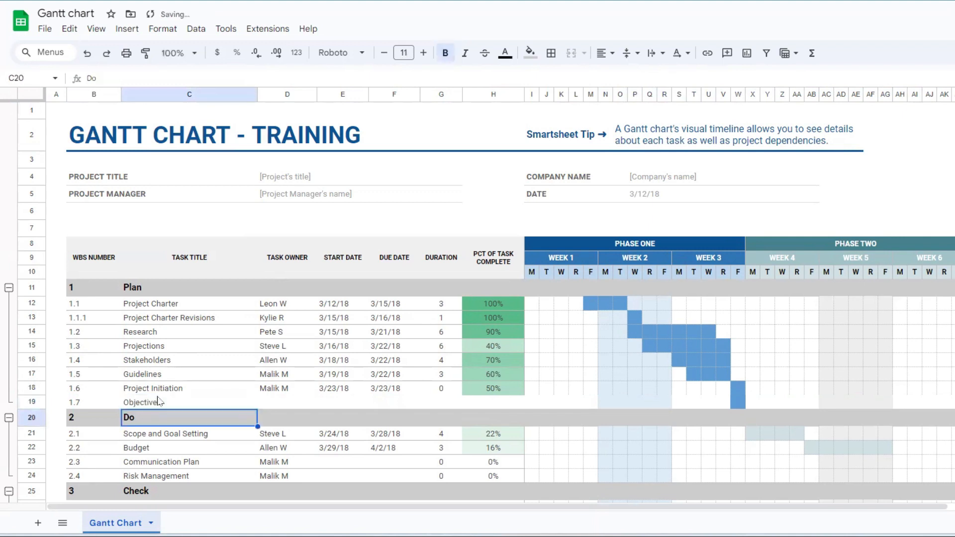
click(283, 403)
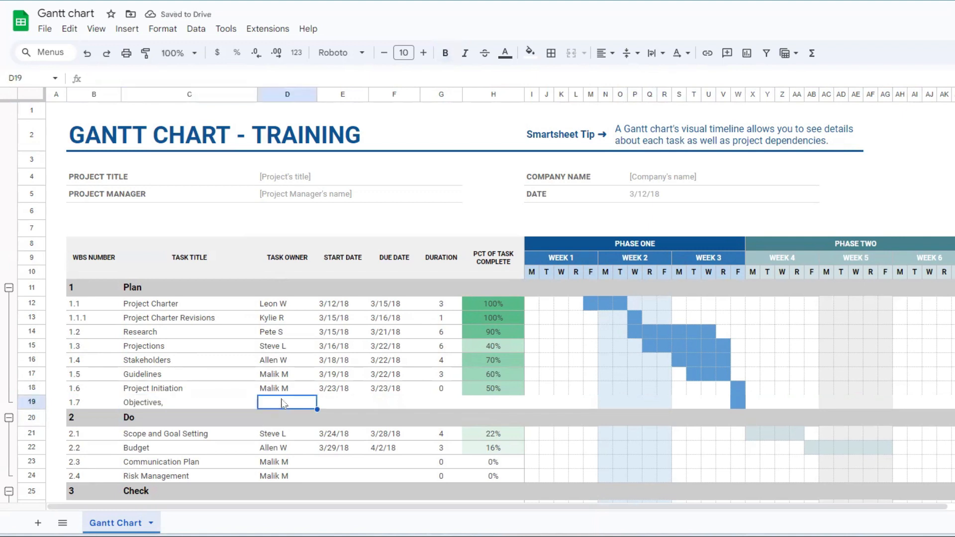
text(ABC)
key(Return)
Step: Copy the start and due dates of the Project Initiation task into the Objectives row
click(334, 408)
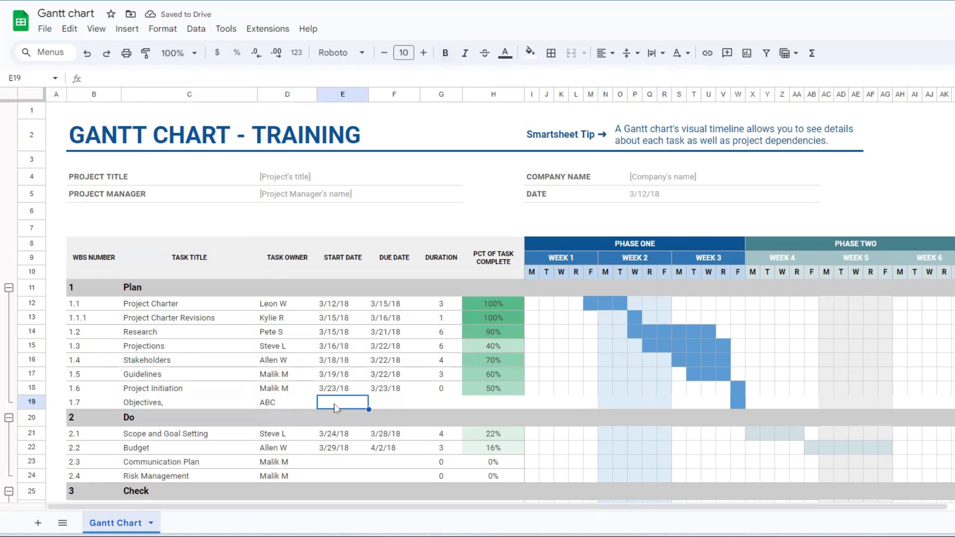
click(340, 389)
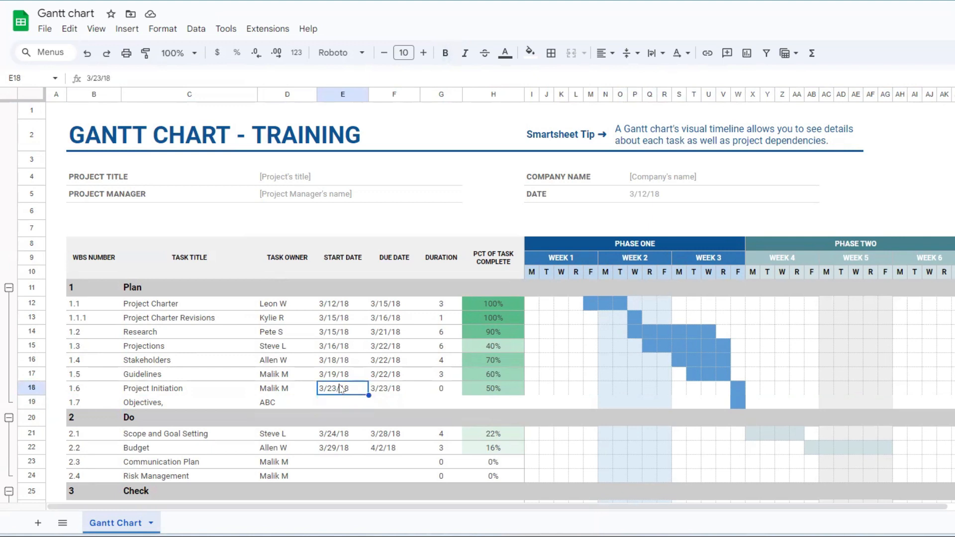
key(shift+Right)
key(ctrl+v)
key(ctrl+z)
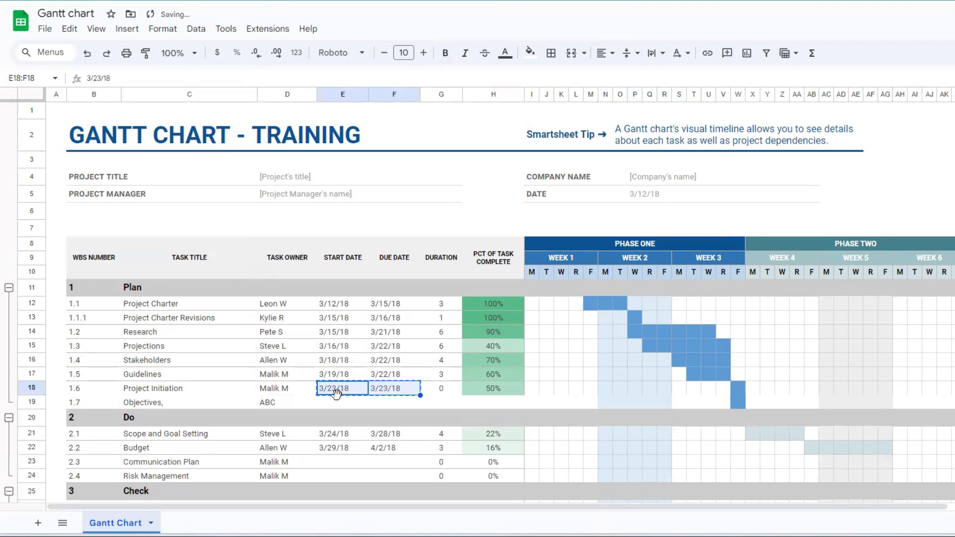
key(ctrl+c)
click(331, 403)
key(ctrl+v)
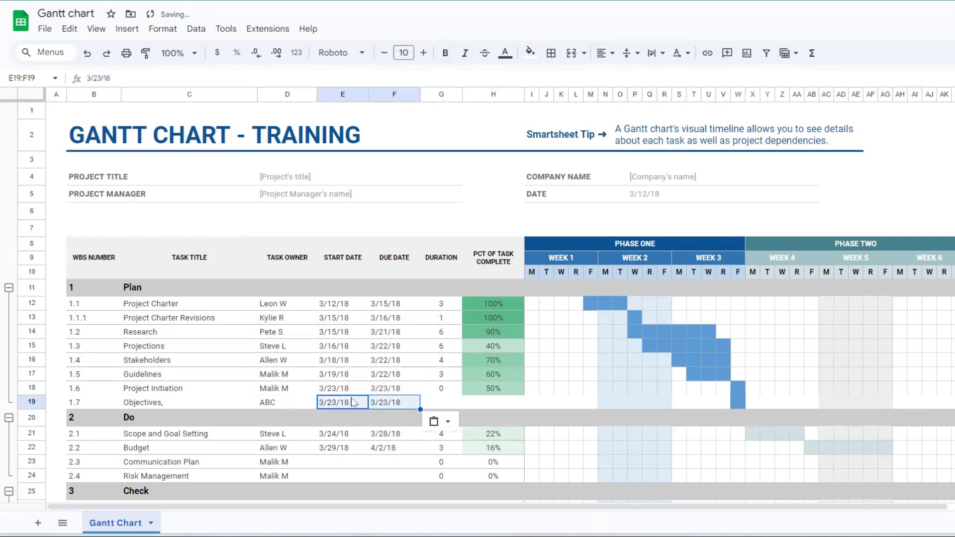
Step: Set the Objectives task's start date to the Project Initiation due date with the formula =F18
click(347, 403)
text(=)
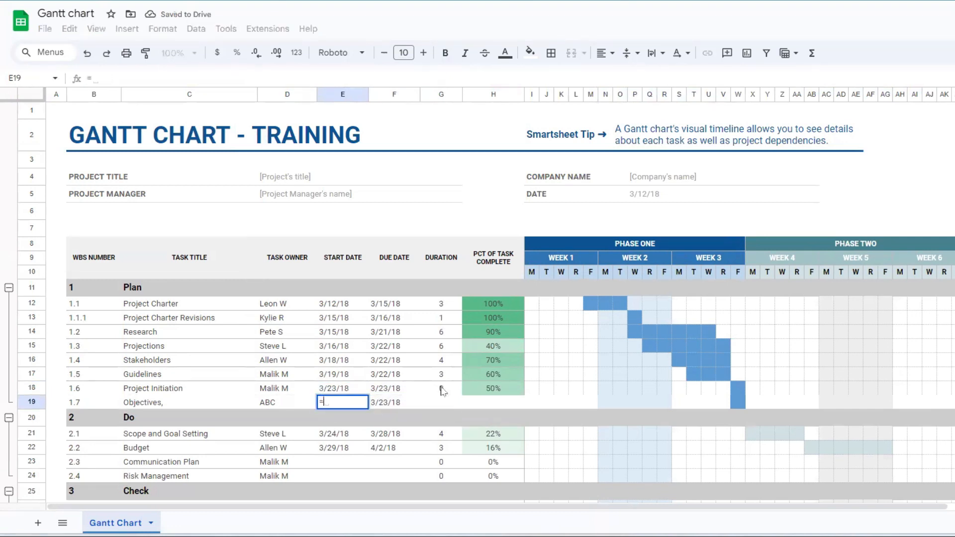
click(388, 392)
key(Return)
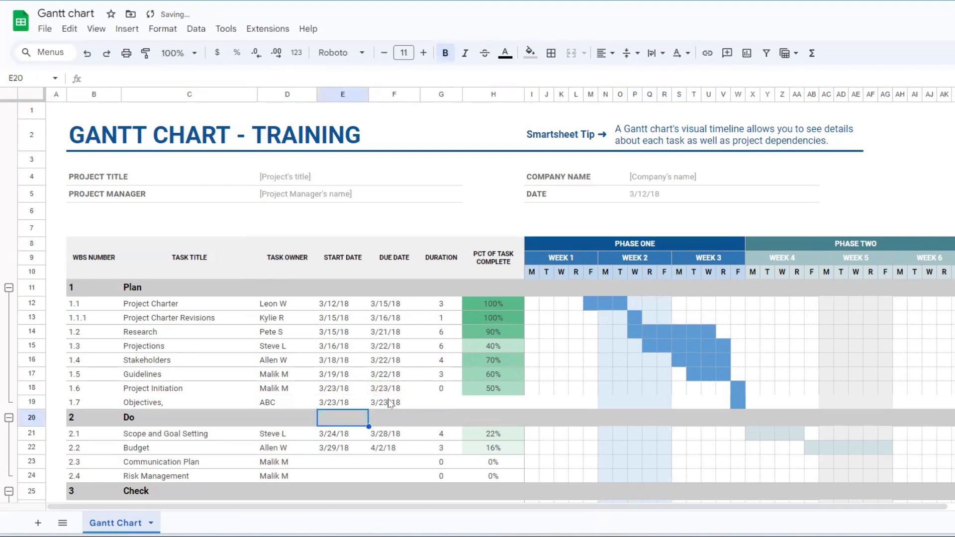
Step: Calculate the Objectives task's due date as two working days after its start with =WORKDAY(E19,2)
click(391, 404)
text(=WOR)
key(Tab)
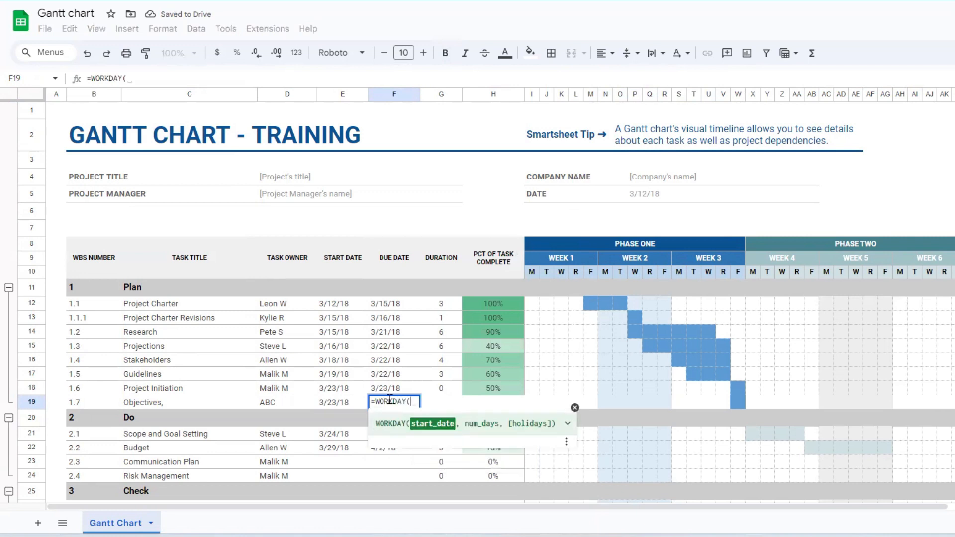
click(334, 404)
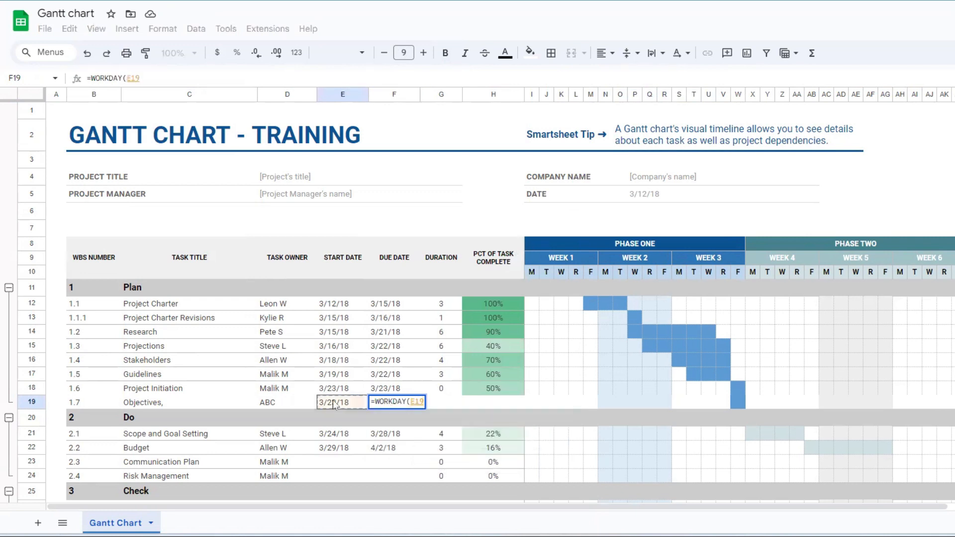
text(,2))
key(Return)
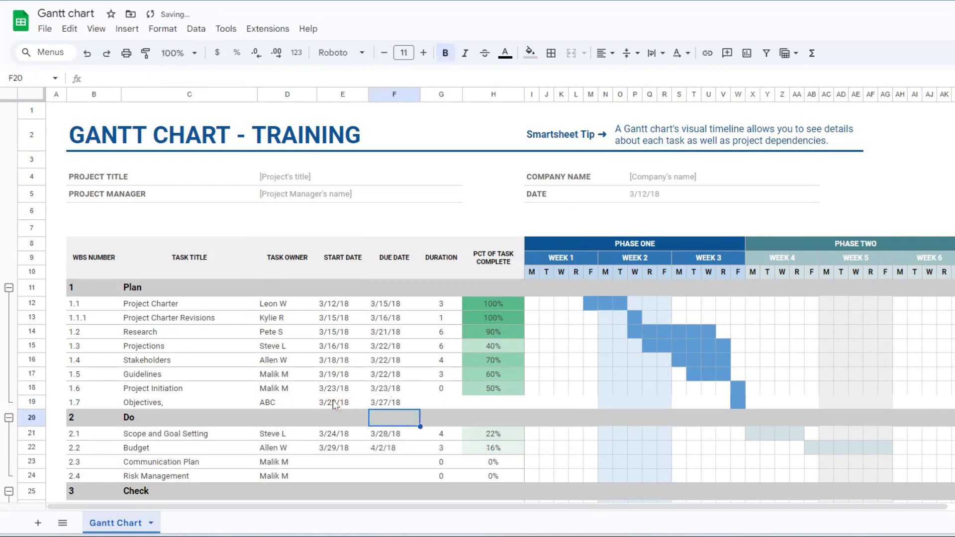
click(402, 404)
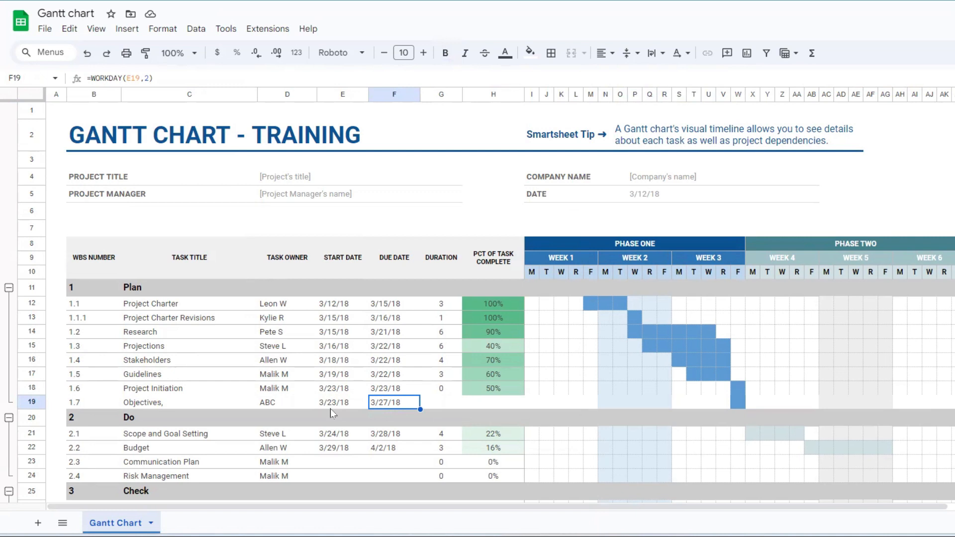
Step: Copy the duration formula from the Project Initiation row into the Objectives row
click(442, 389)
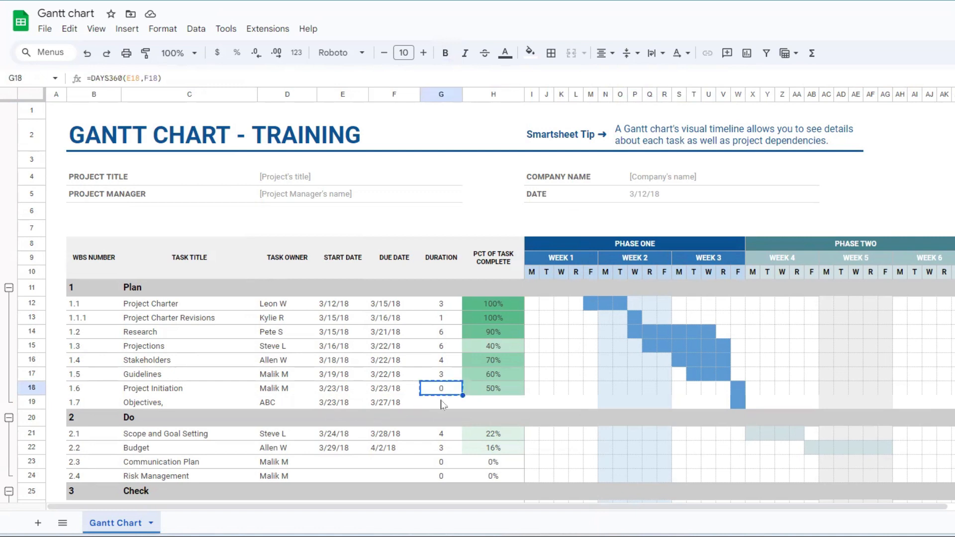
click(441, 402)
key(ctrl+v)
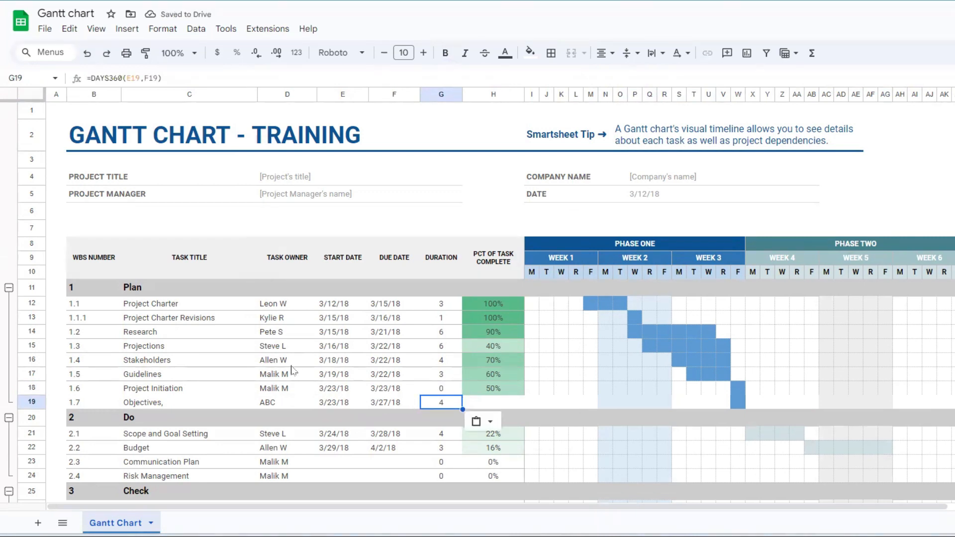
Step: Insert a row above the Risk Management task in the Do section
scroll(295, 351, down, 2)
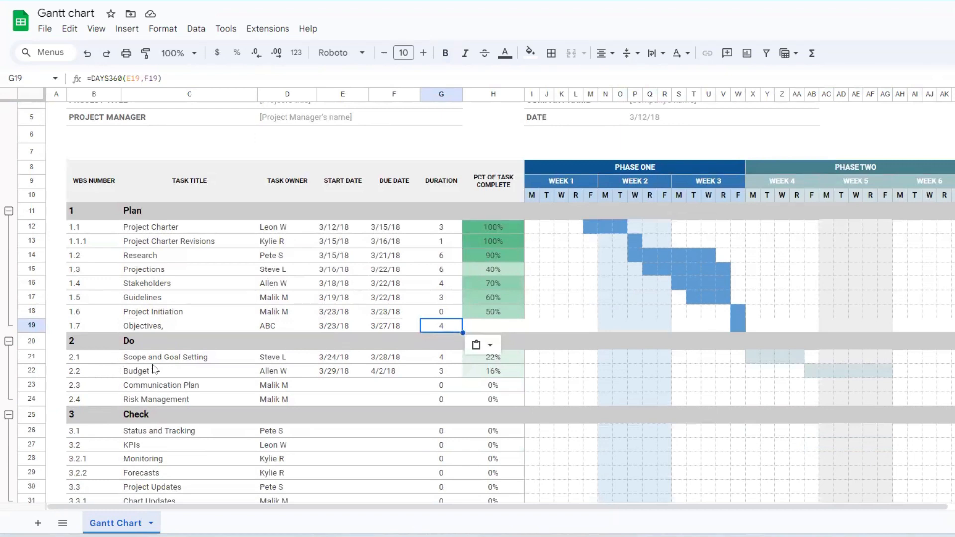
click(42, 399)
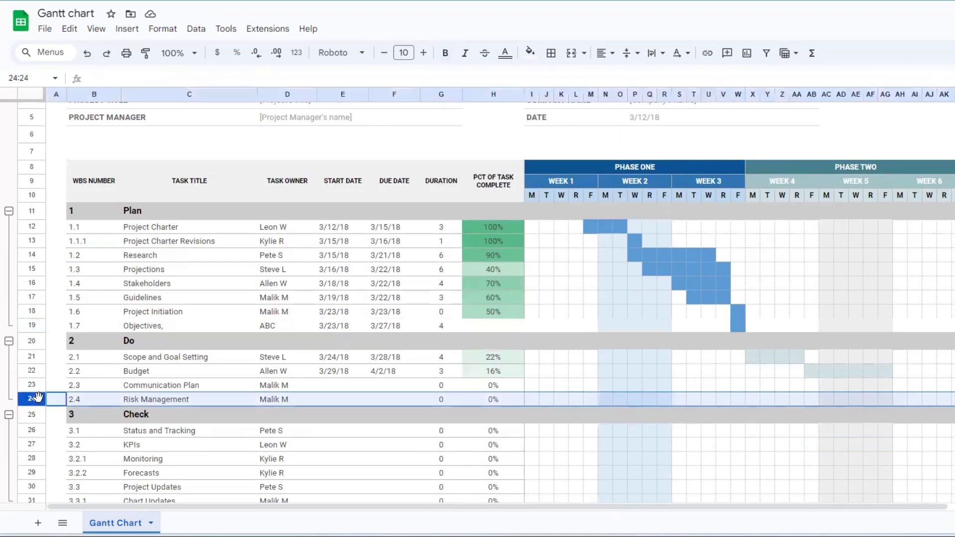
right_click(42, 399)
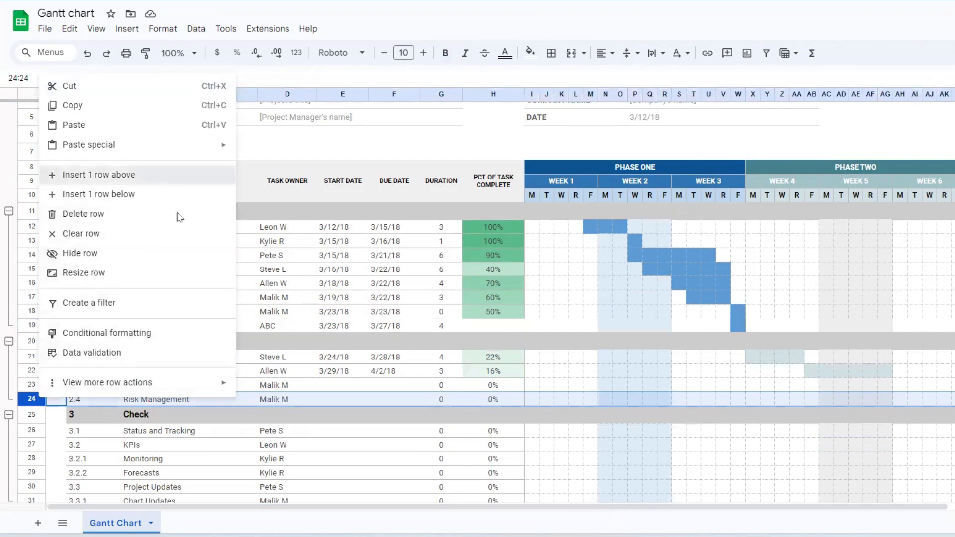
click(144, 175)
click(152, 402)
Step: Enter 2.4 as the new row's WBS number and renumber the Risk Management task as 2.5
click(92, 399)
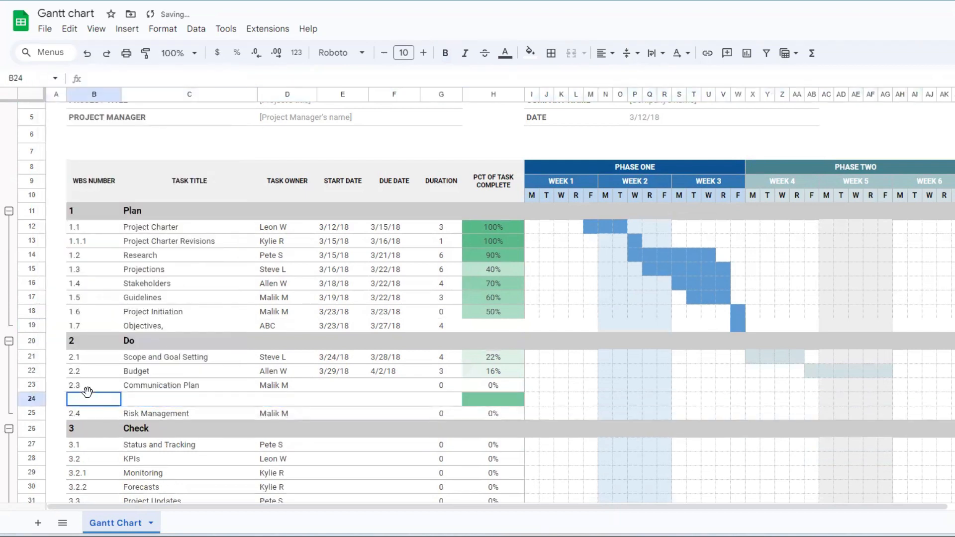
text(2)
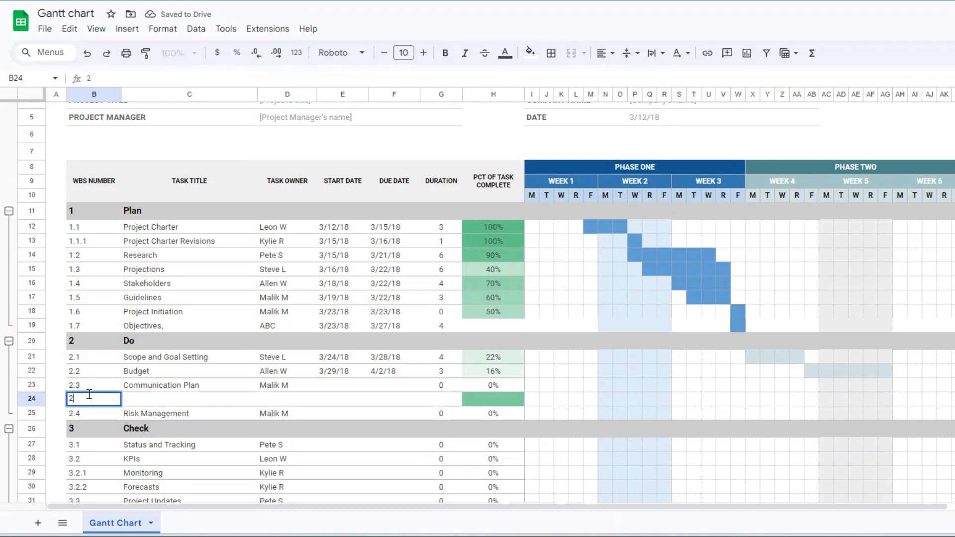
text(.4)
key(Return)
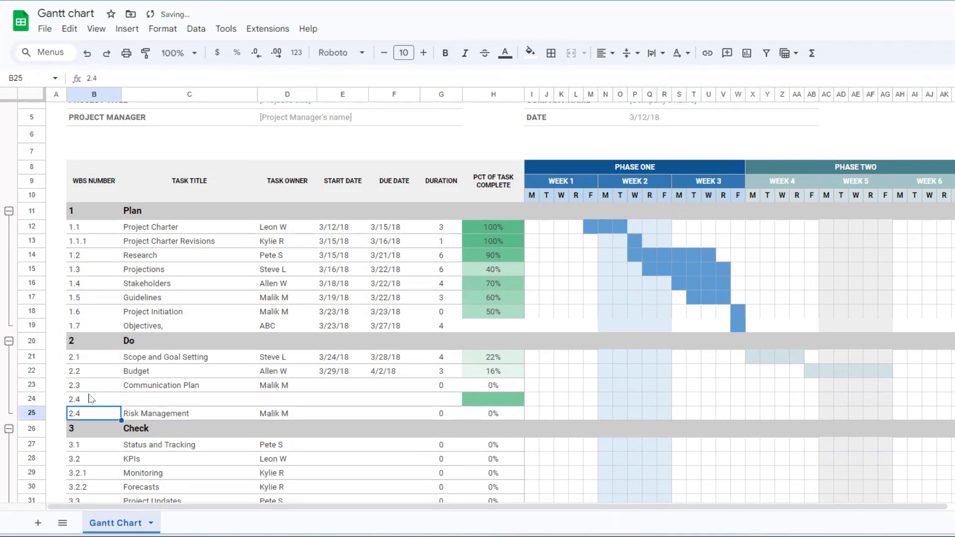
text(2)
Step: Title the new task 2.4 "Simulation" and enter CDE as its task owner
click(128, 399)
text(sl)
key(BackSpace)
text(Simu)
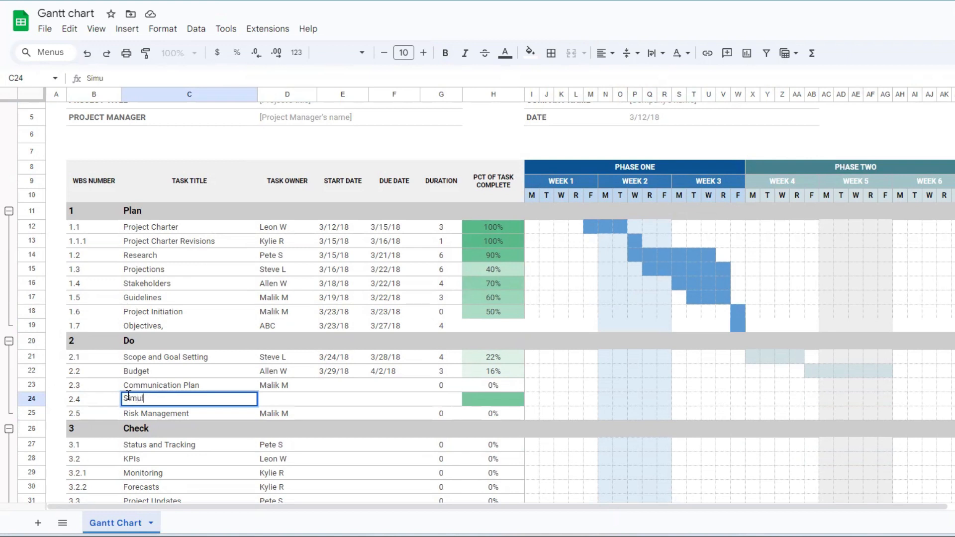
key(Return)
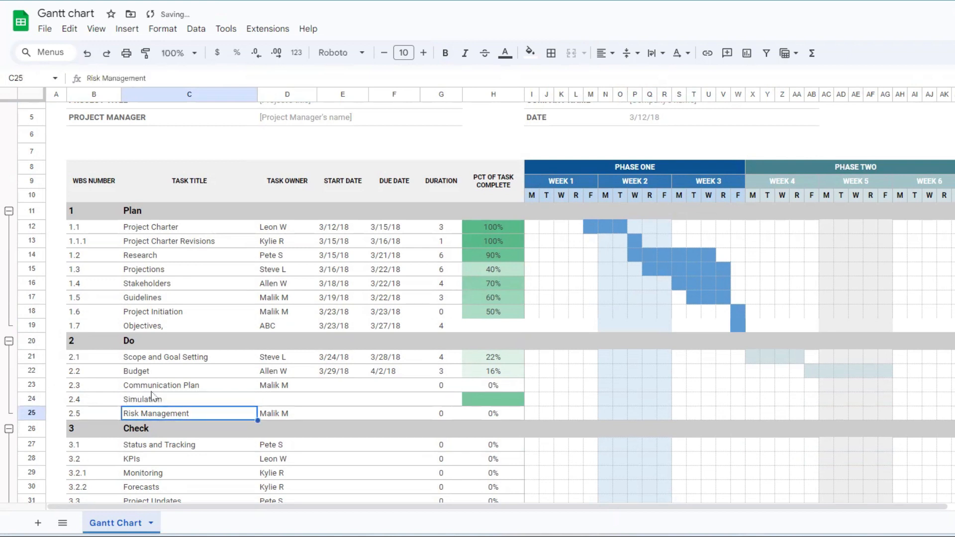
click(291, 396)
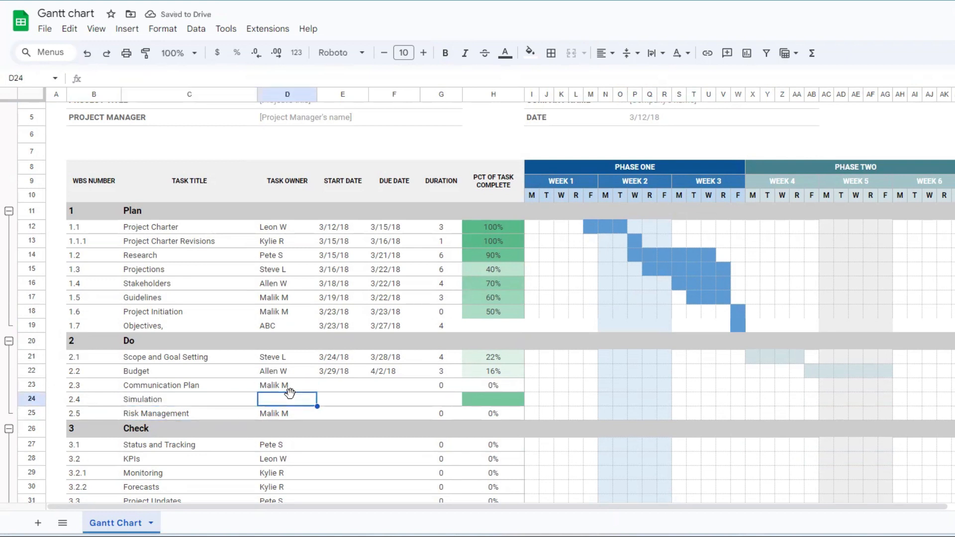
text(C)
key(Return)
click(291, 398)
Step: Set the Communication Plan's start date to the Budget task's due date with the formula =F22
drag(334, 376, 385, 373)
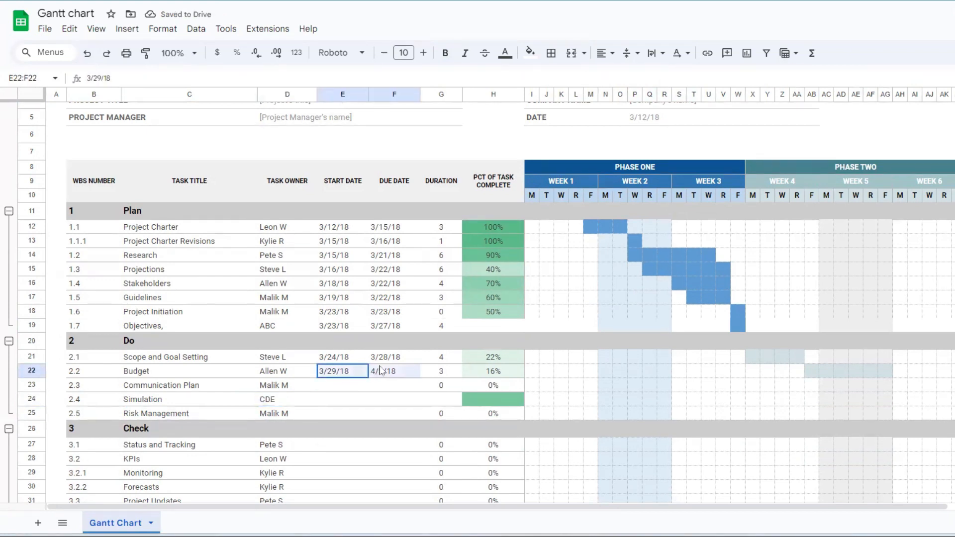
click(352, 386)
text(=)
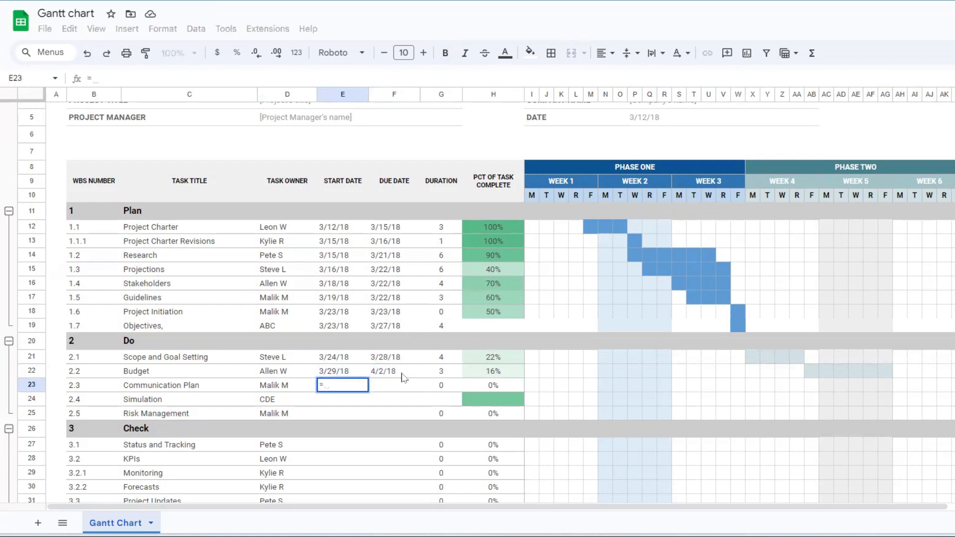
click(392, 373)
key(Return)
Step: Calculate the Communication Plan's due date as three working days after its start with =WORKDAY(E23,3)
click(383, 386)
text(=WR)
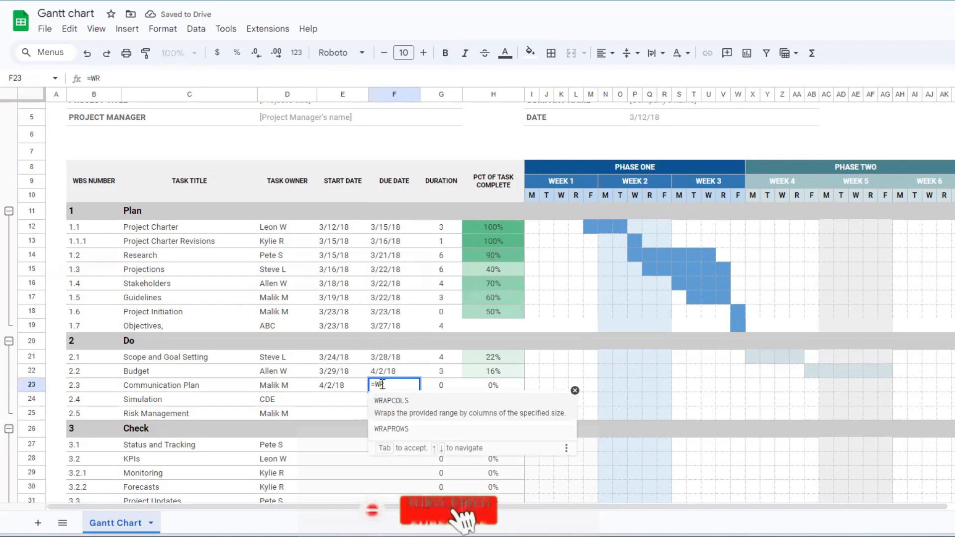
key(BackSpace)
text(P)
key(BackSpace)
text(O)
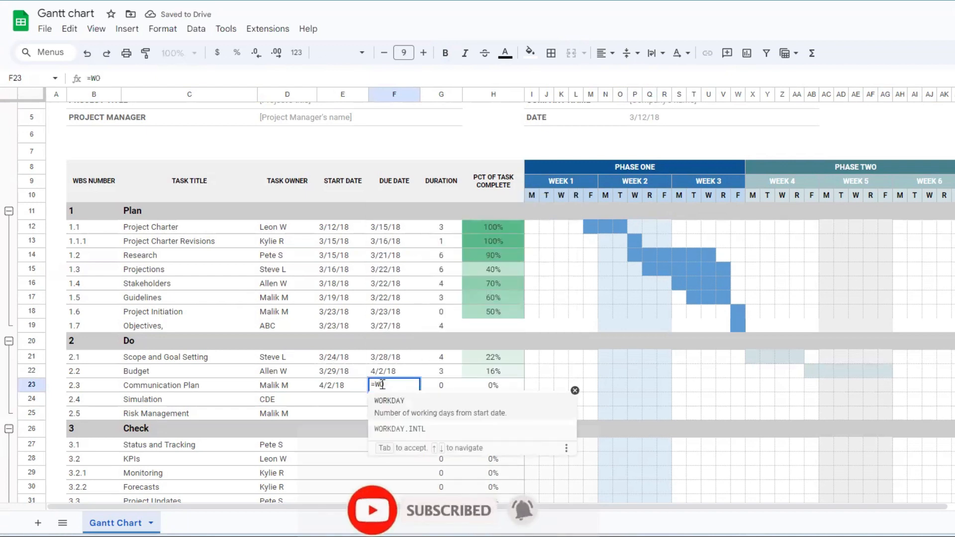
key(Tab)
click(339, 391)
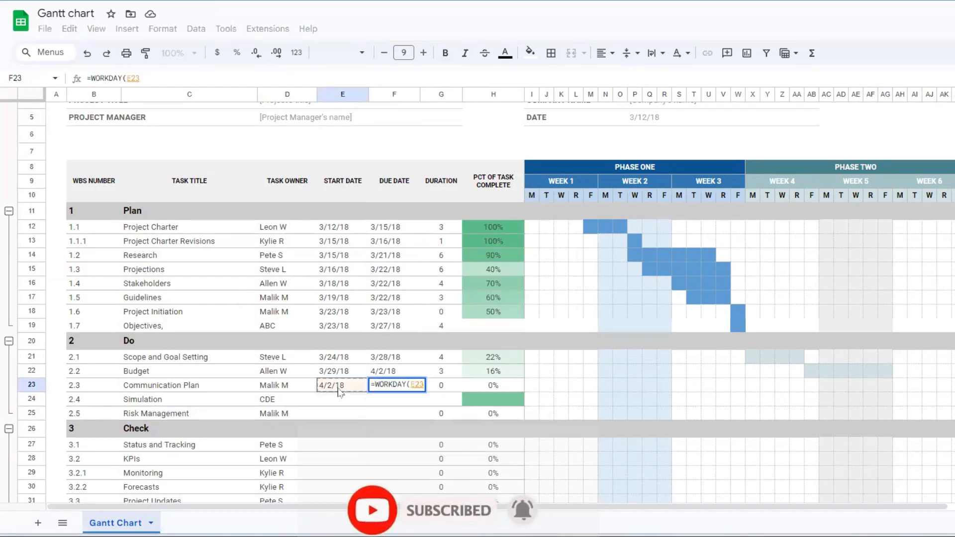
text(,3))
key(Return)
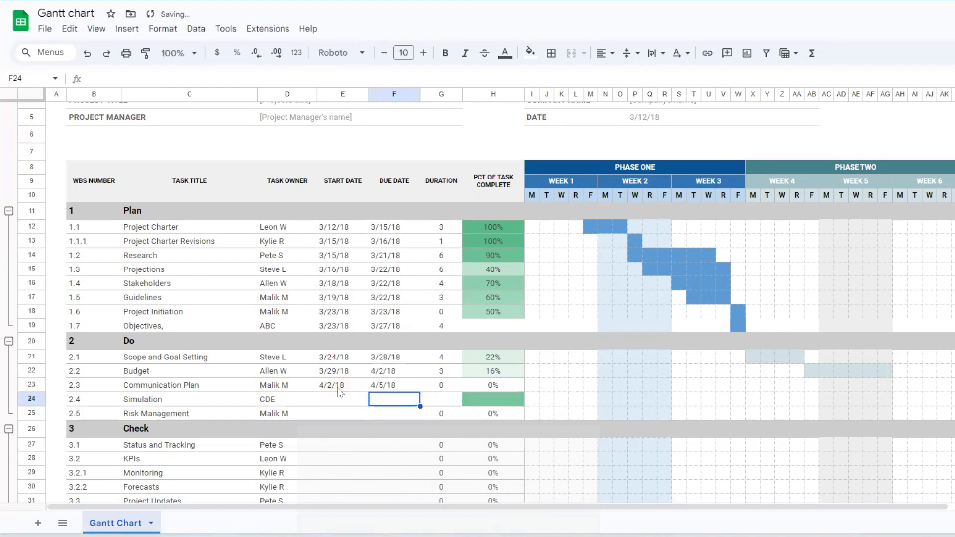
Step: Set the Simulation task's start date to the Communication Plan's due date with the formula =F23
click(333, 401)
text(=)
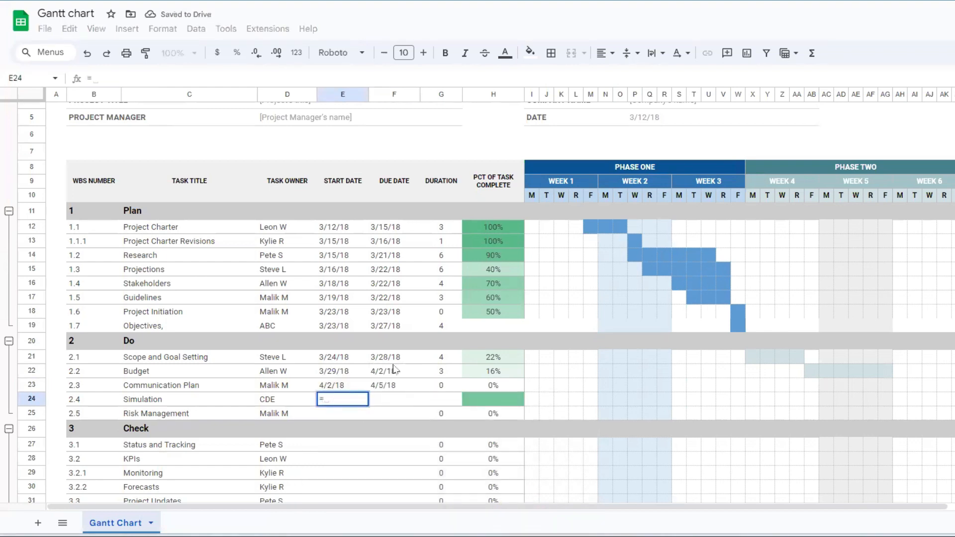
click(379, 392)
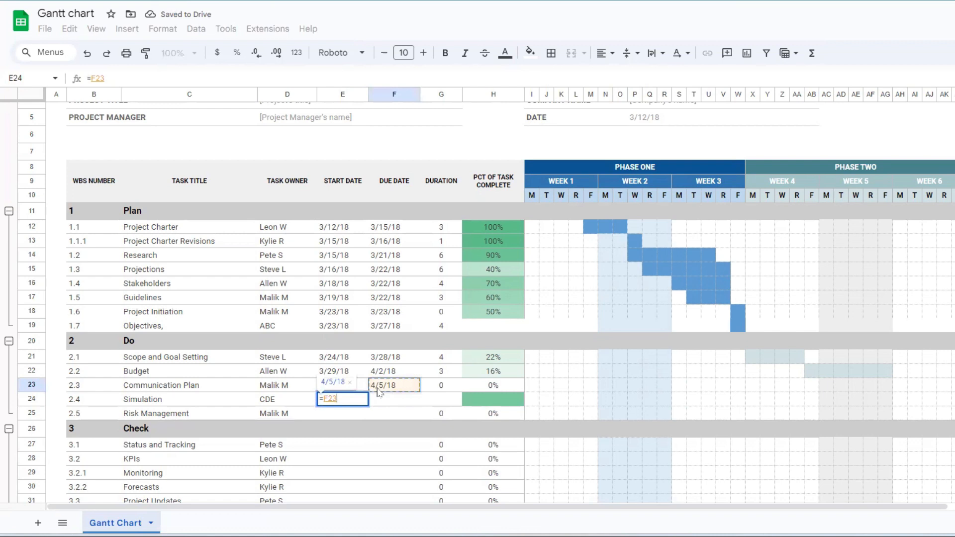
key(Return)
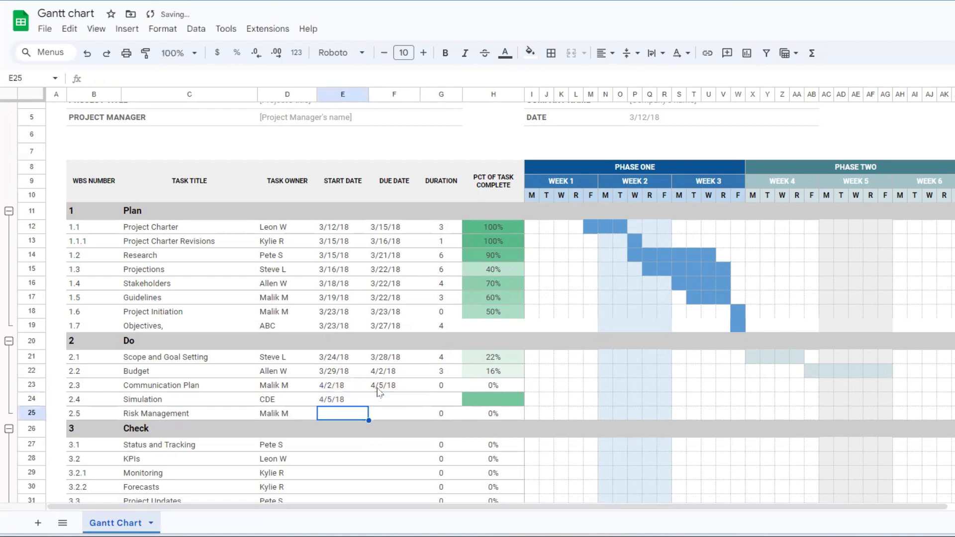
Step: Calculate the Simulation task's due date as one working day after its start with =WORKDAY(E24,1)
click(380, 401)
text(=WORKDAY()
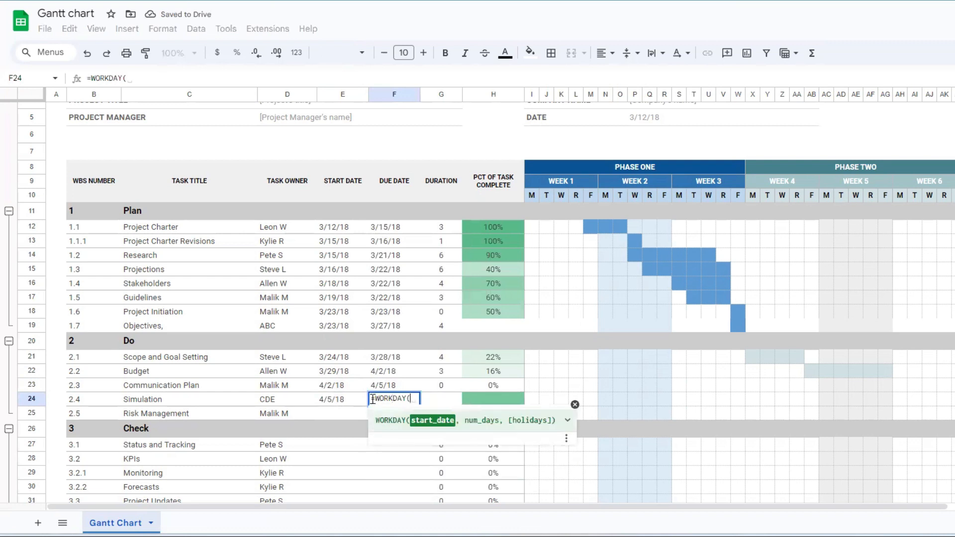
click(340, 401)
text(,1)
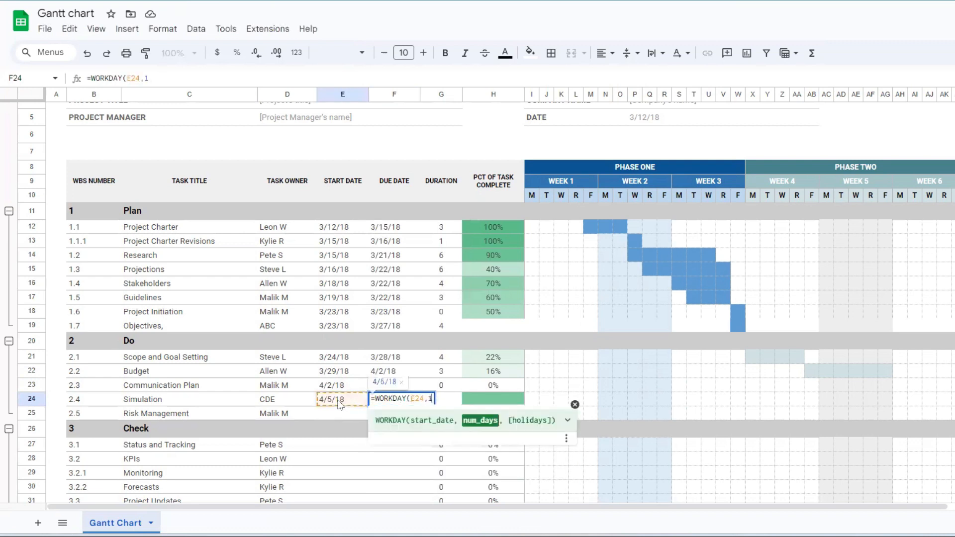
text())
key(Return)
Step: Set the Risk Management task's start date to the Simulation task's due date with the formula =F24
click(328, 405)
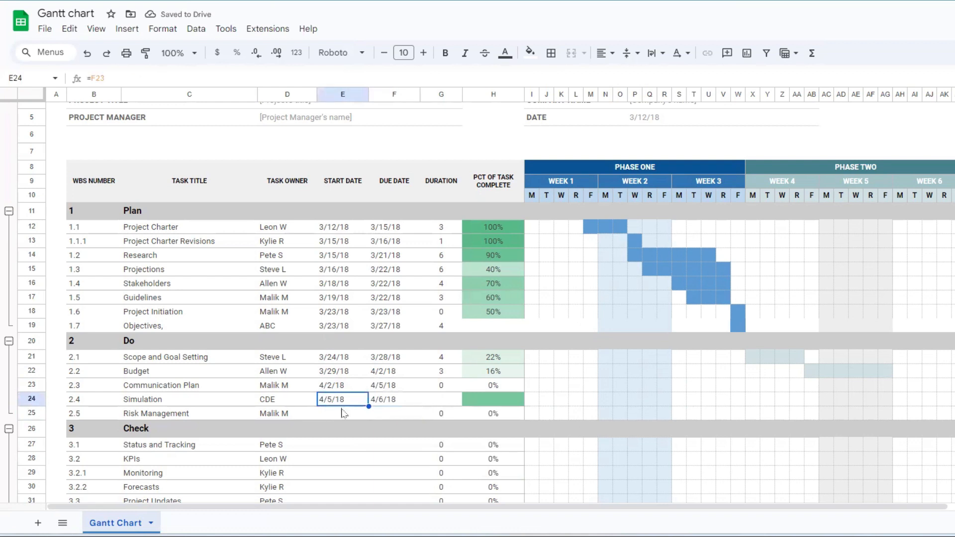
click(342, 413)
text(=)
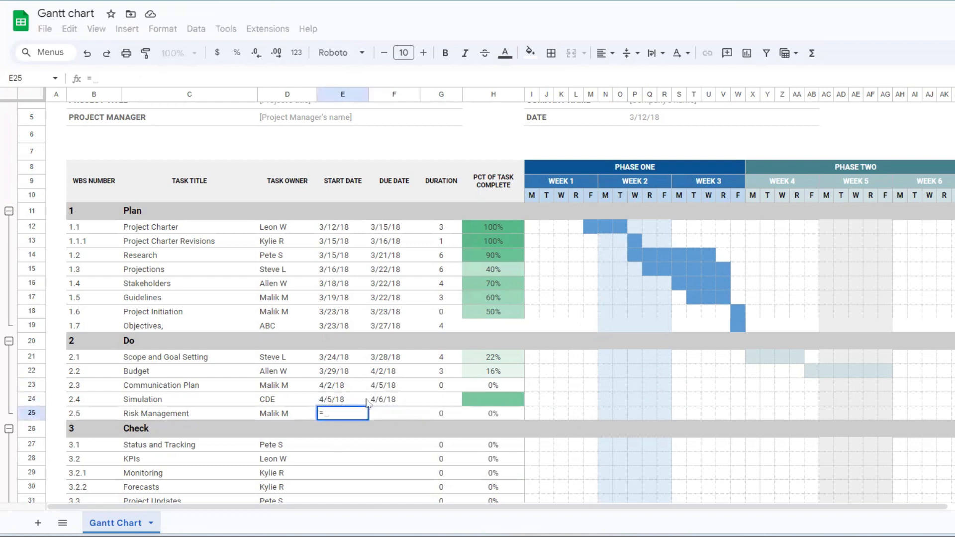
click(369, 401)
key(Return)
Step: Calculate the Risk Management task's due date as four working days after its start with =WORKDAY(E25,4)
click(386, 415)
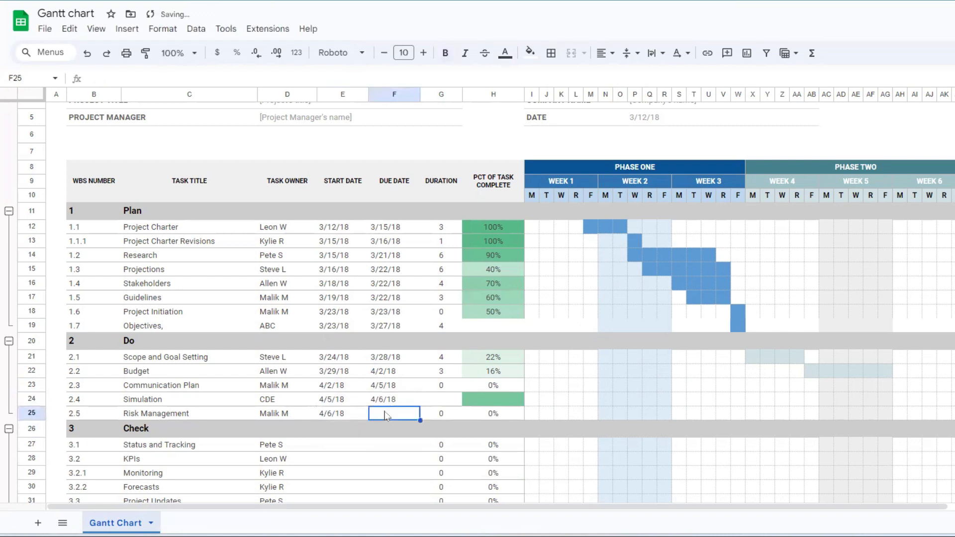
text(=WORKDAY()
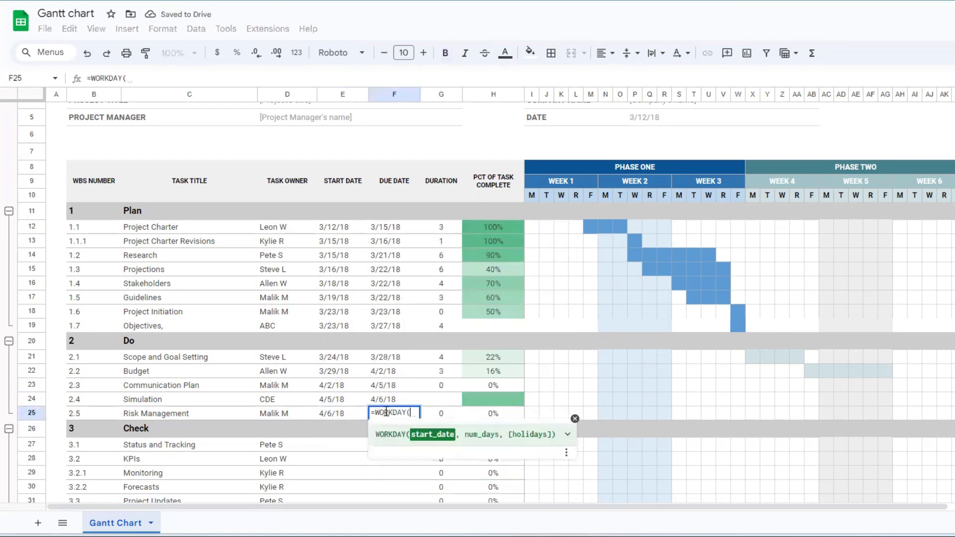
click(343, 414)
text(,4)
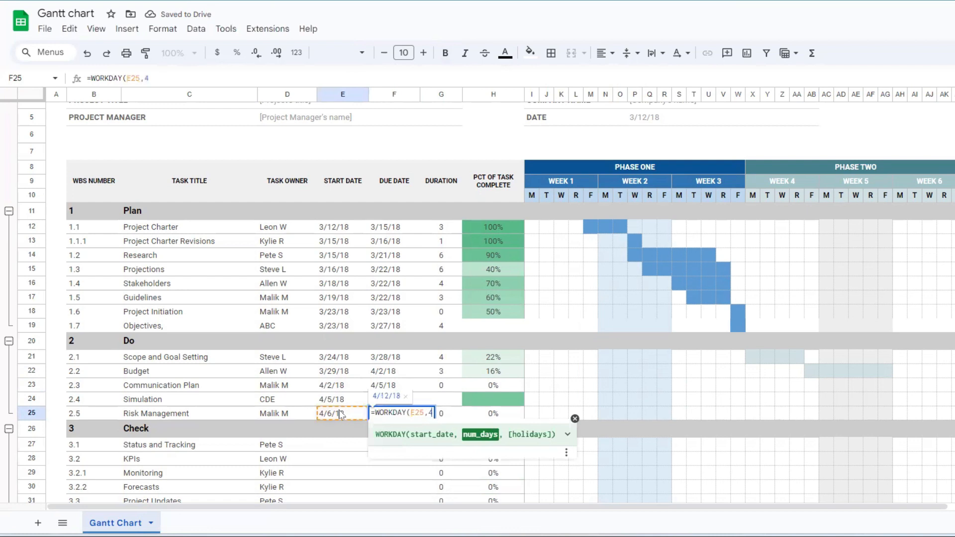
text())
key(Return)
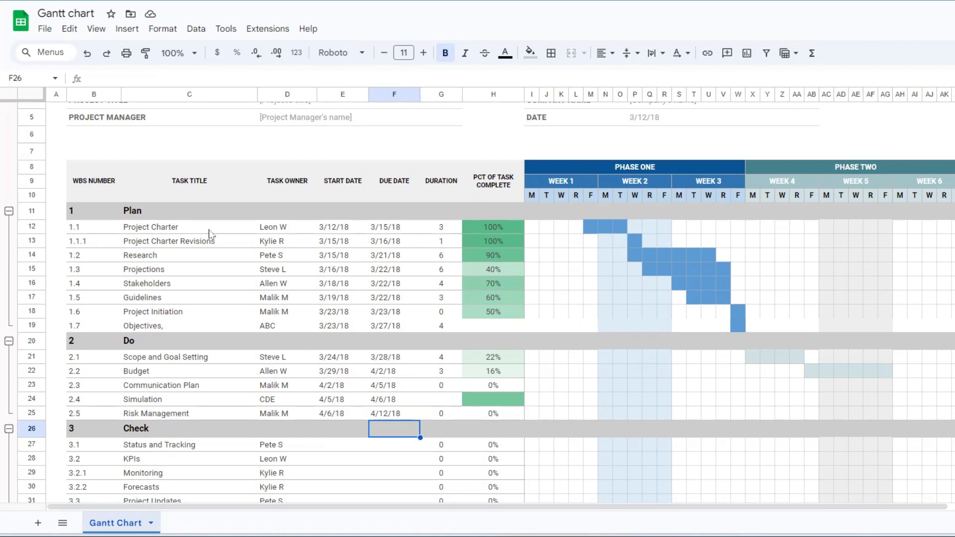
Step: Review the Task Title, Task Owner, Start Date, Due Date and Duration column headers
click(197, 179)
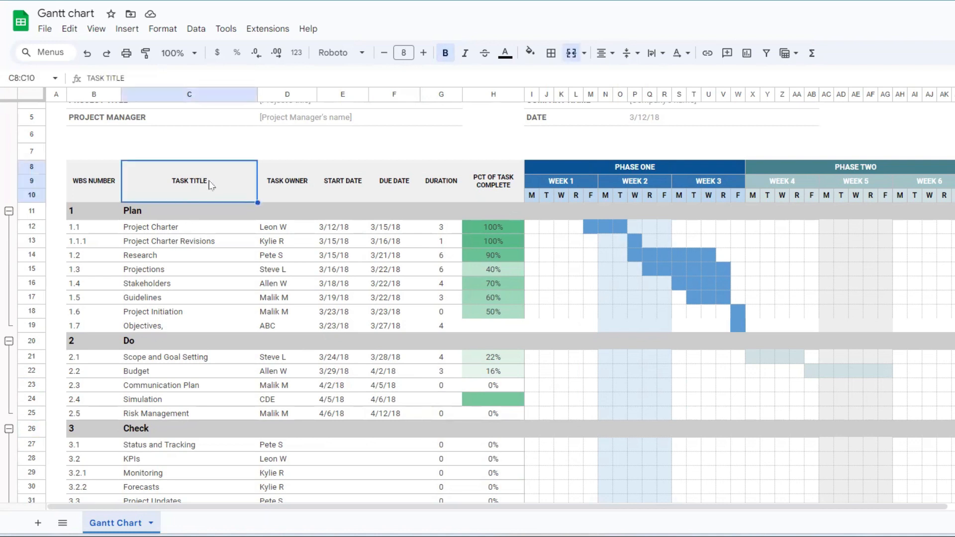
double_click(215, 184)
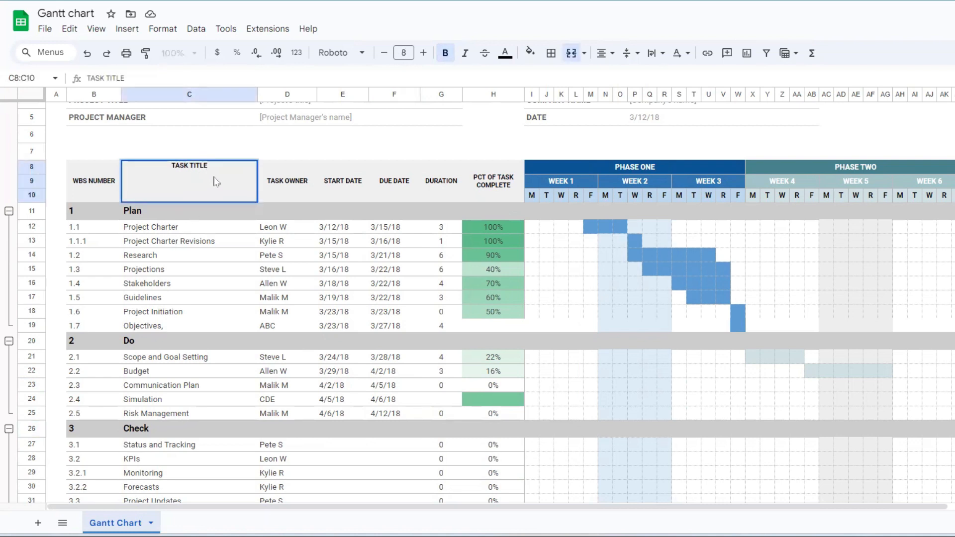
key(Escape)
click(293, 187)
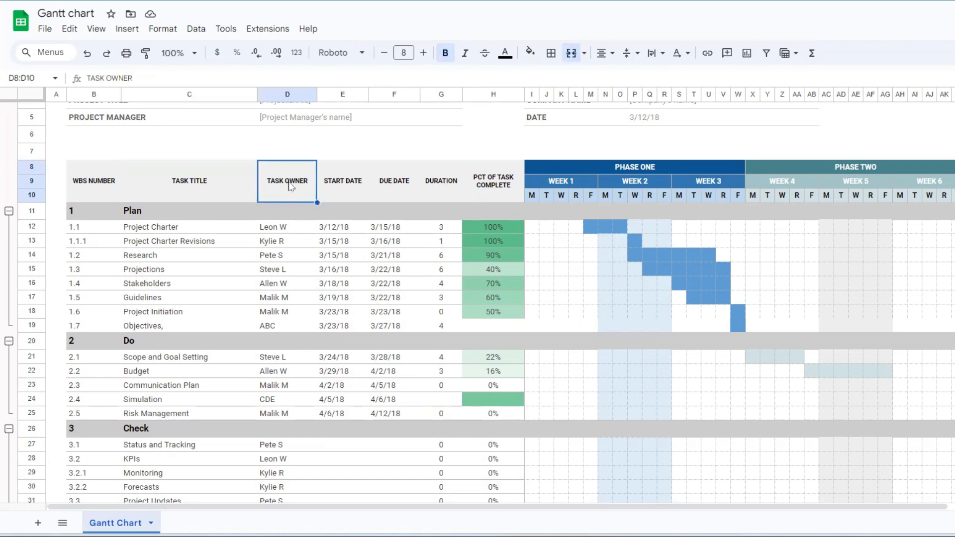
click(354, 186)
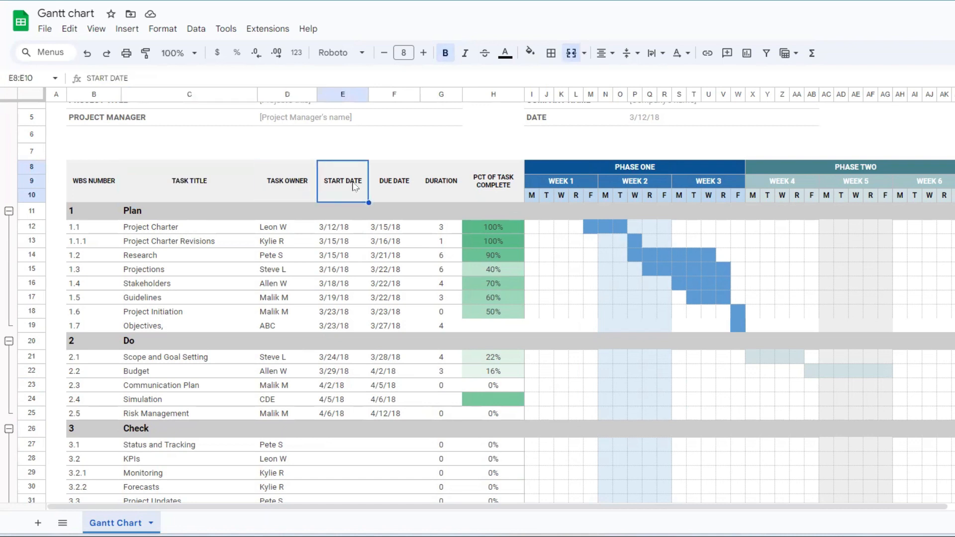
click(396, 185)
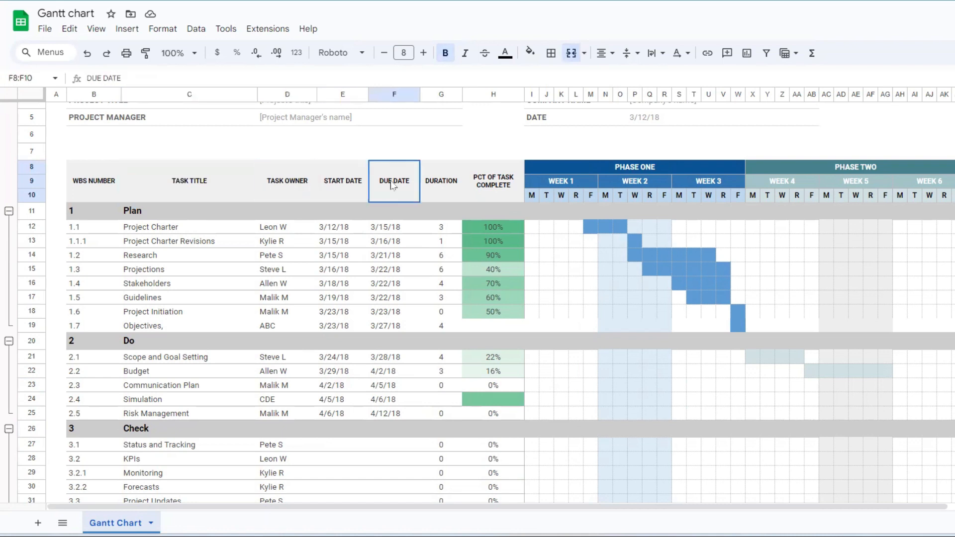
click(437, 188)
Step: Calculate the Project Charter's duration with =F12-E12 and fill the formula down through the Plan section's tasks to row 19
click(438, 228)
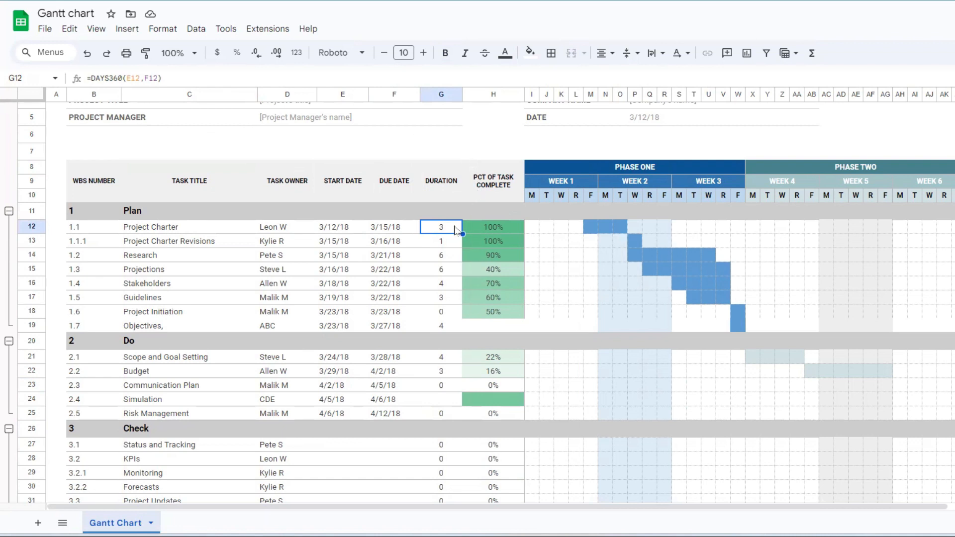
text(=)
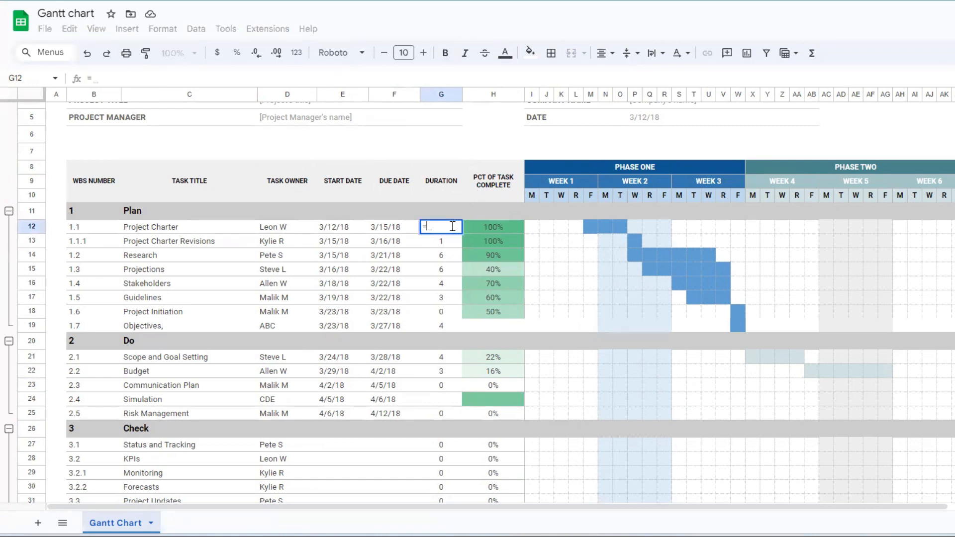
click(375, 229)
text(-)
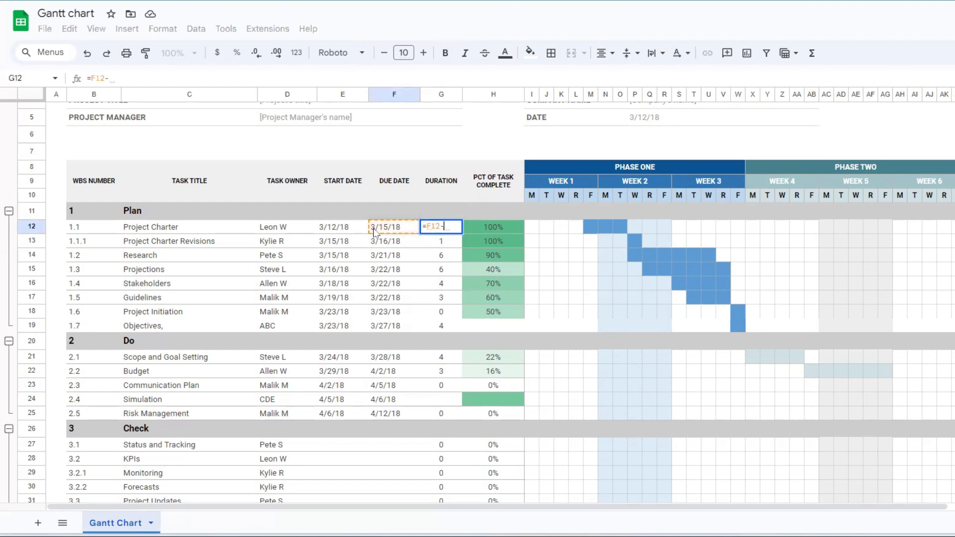
click(341, 228)
key(Return)
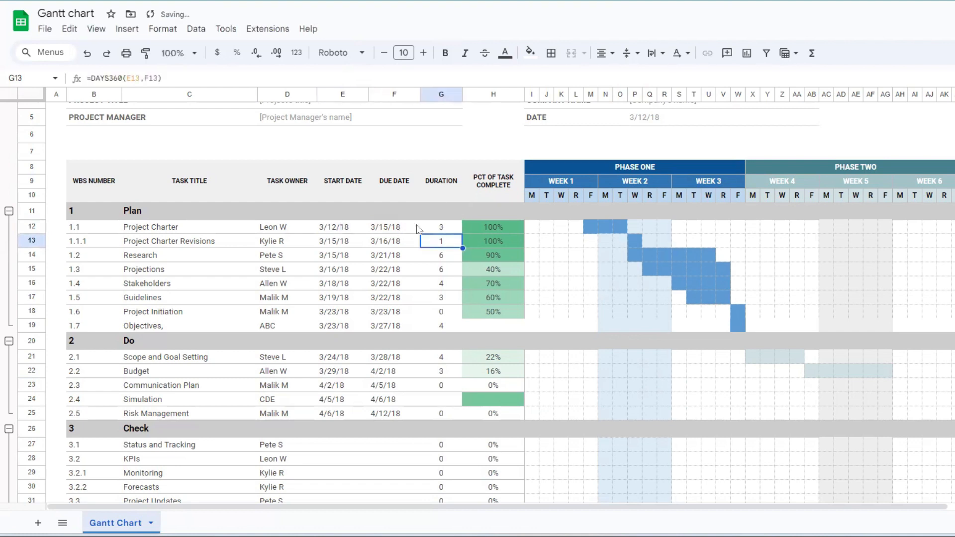
click(444, 218)
click(448, 228)
drag(462, 234, 453, 326)
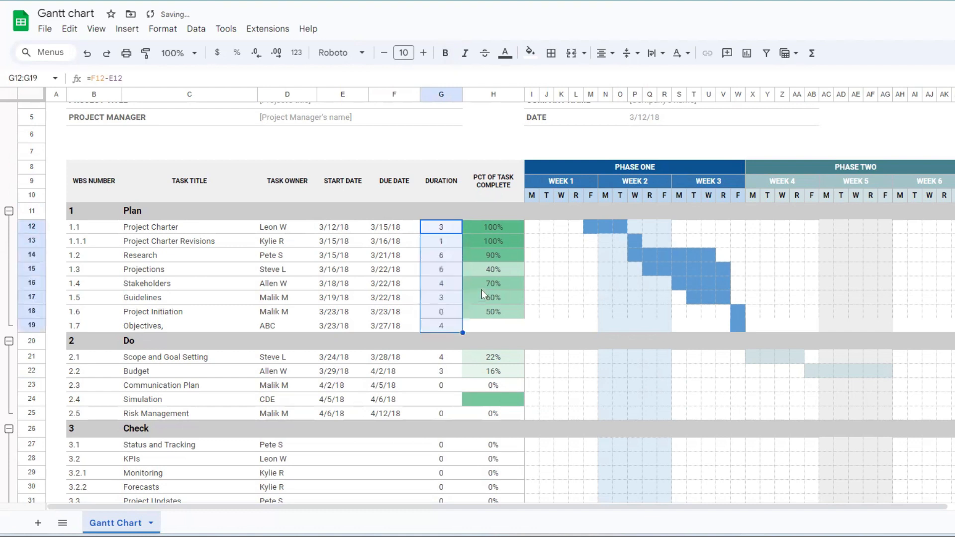
Step: Try to calculate the Project Charter's duration with =WORKDAY(E12,F12)
click(434, 229)
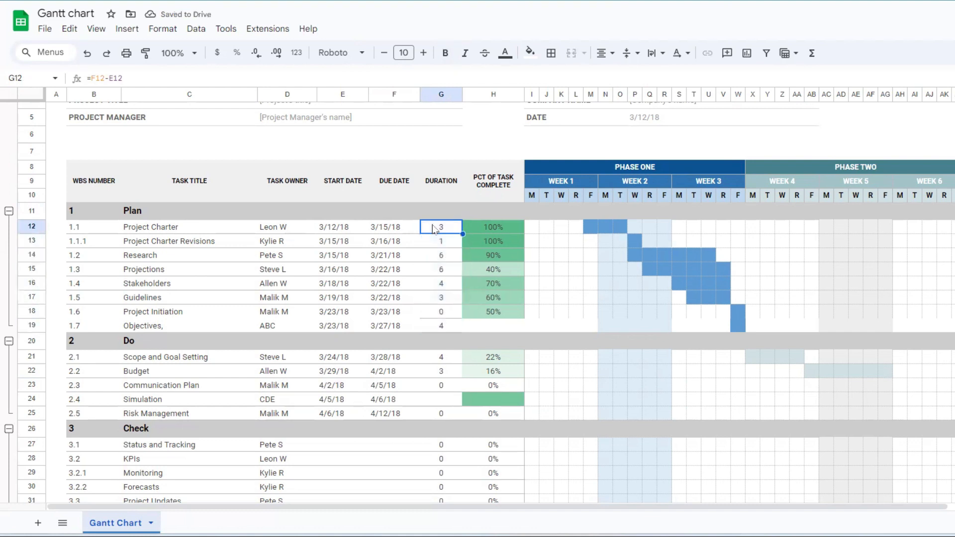
text(=WO)
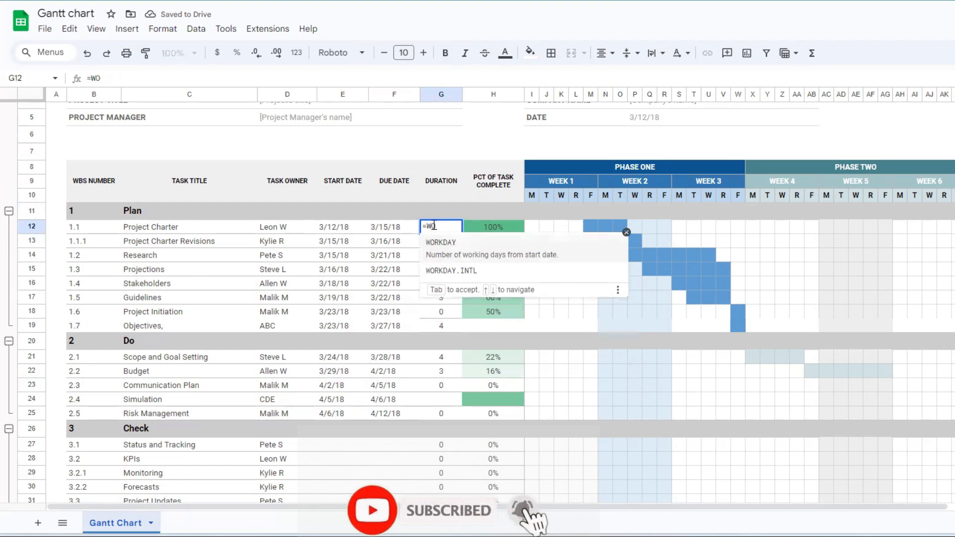
key(Tab)
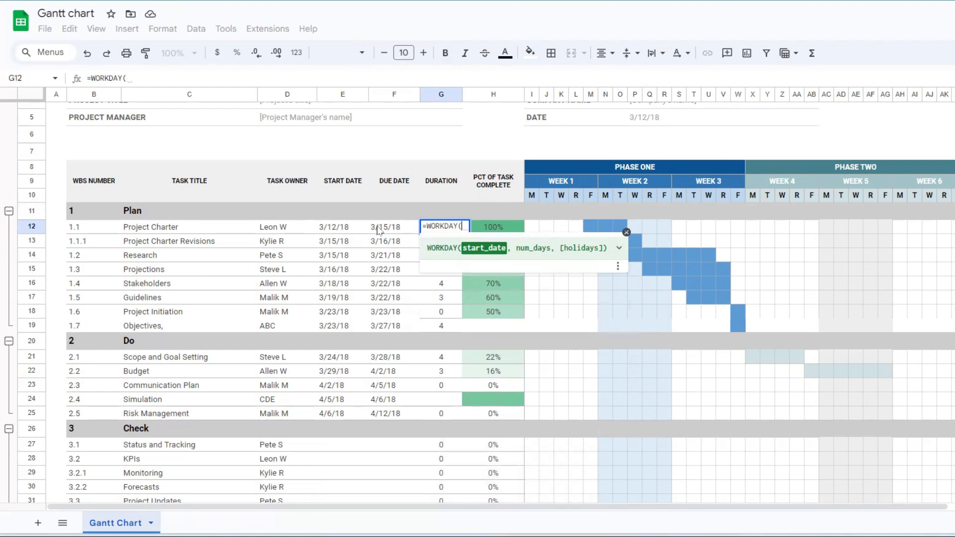
click(333, 230)
text(,)
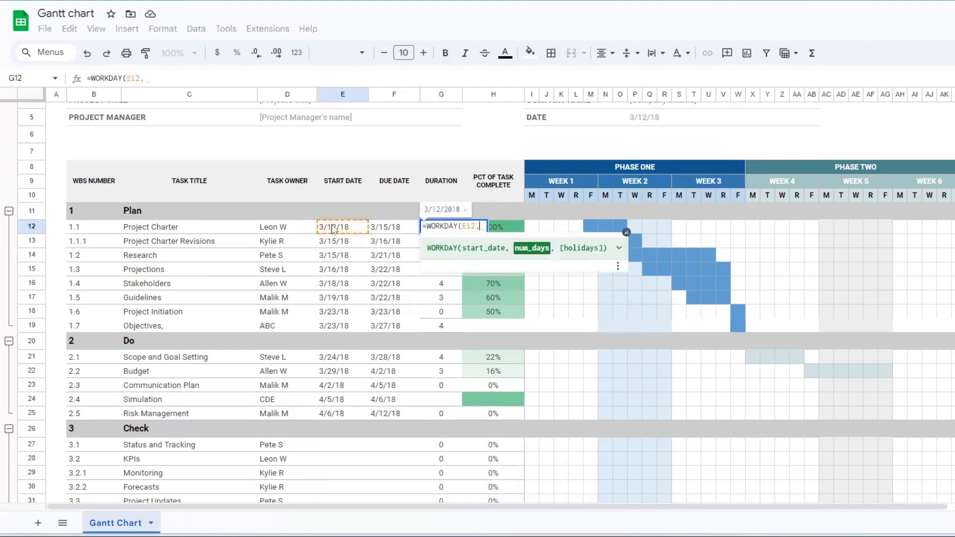
click(397, 229)
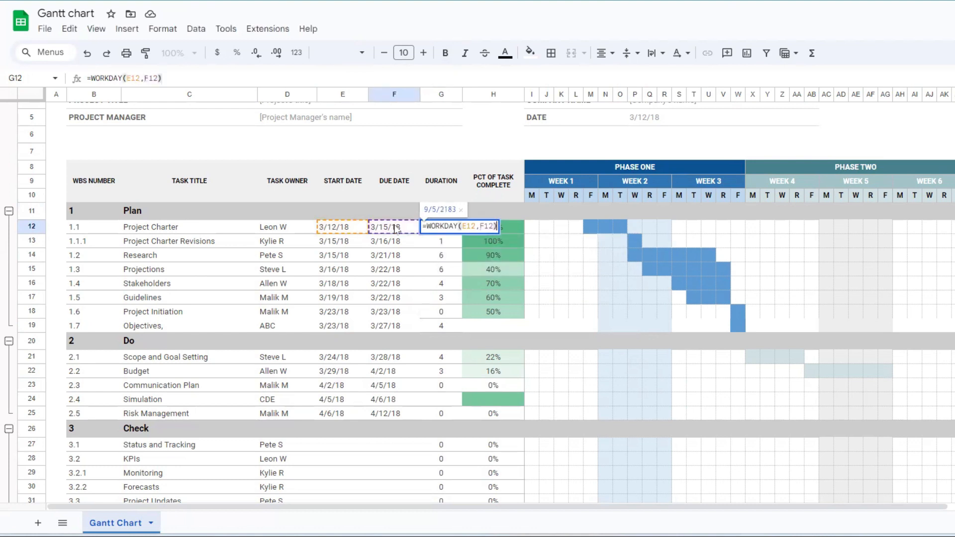
key(Return)
click(443, 227)
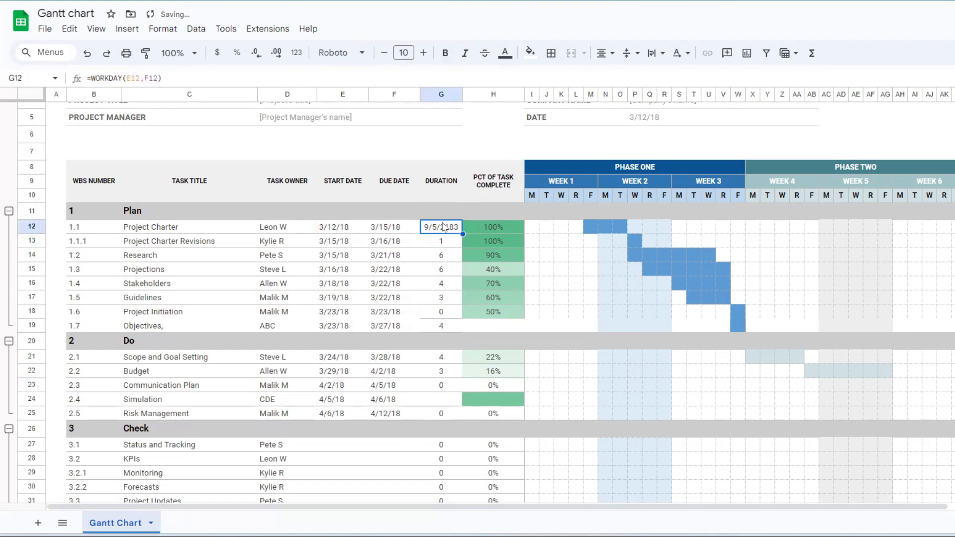
click(185, 78)
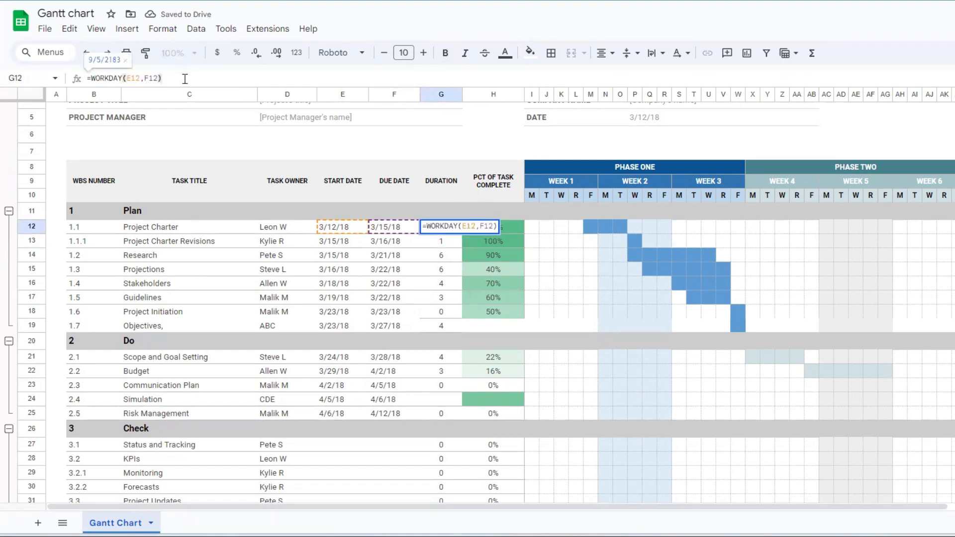
key(BackSpace)
key(BackSpace)
key(BackSpace)
key(BackSpace)
key(BackSpace)
key(BackSpace)
key(BackSpace)
key(BackSpace)
key(BackSpace)
key(BackSpace)
key(BackSpace)
key(BackSpace)
key(BackSpace)
key(BackSpace)
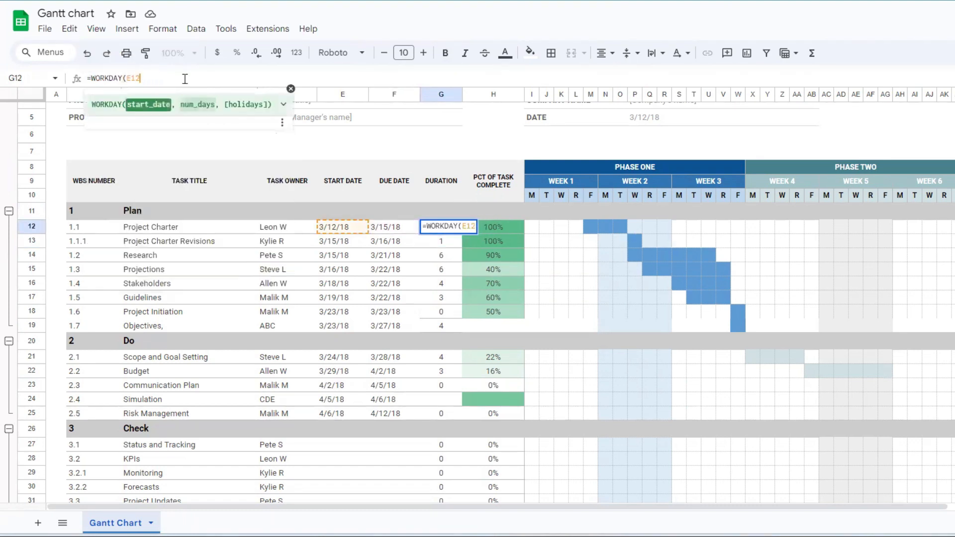
key(BackSpace)
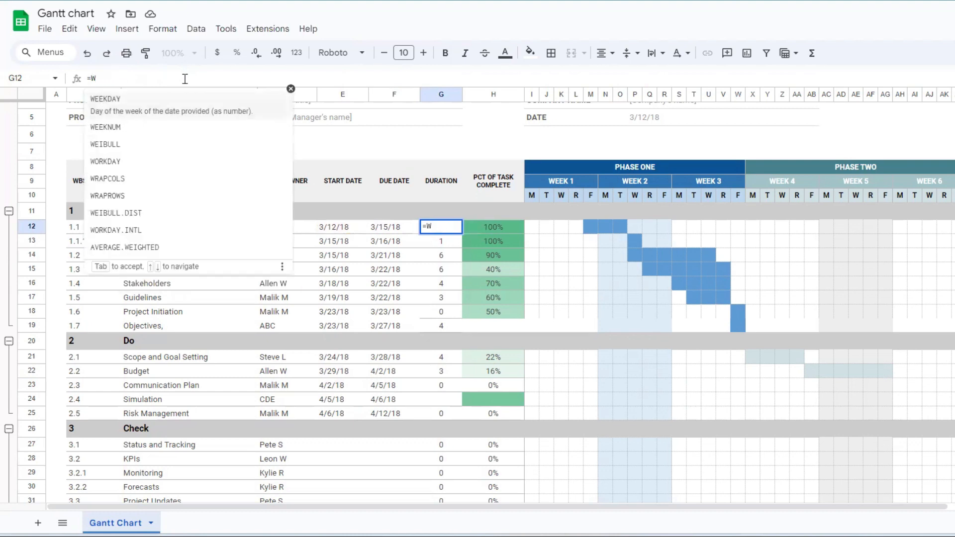
key(BackSpace)
key(Escape)
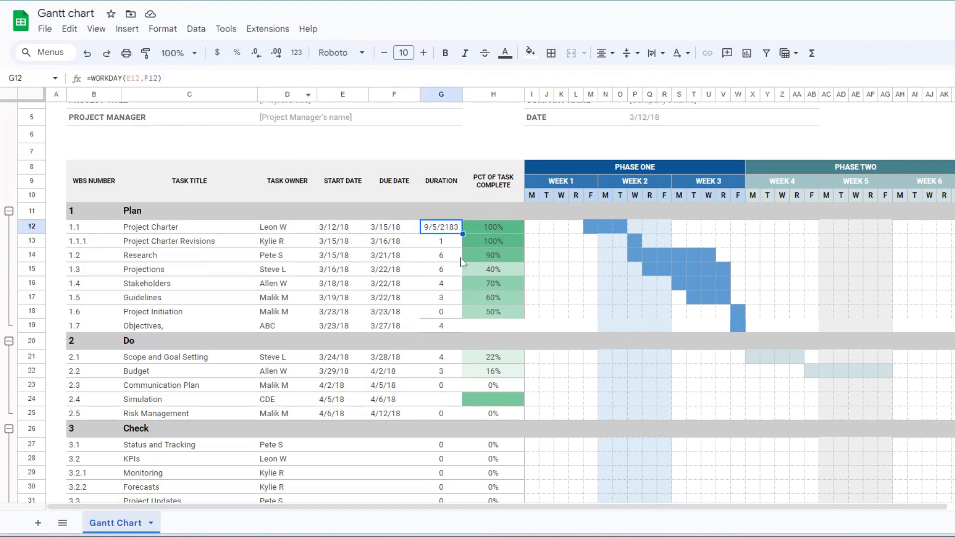
click(442, 358)
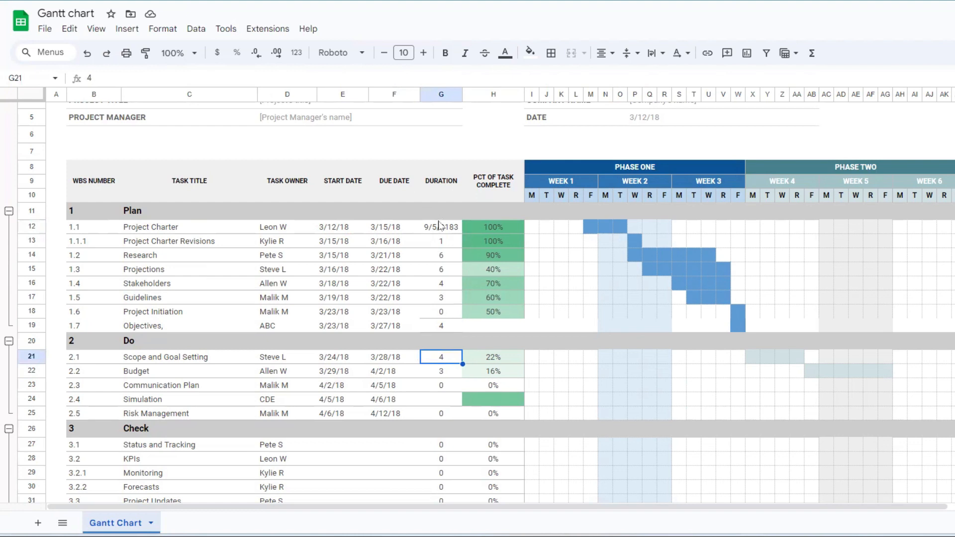
click(438, 371)
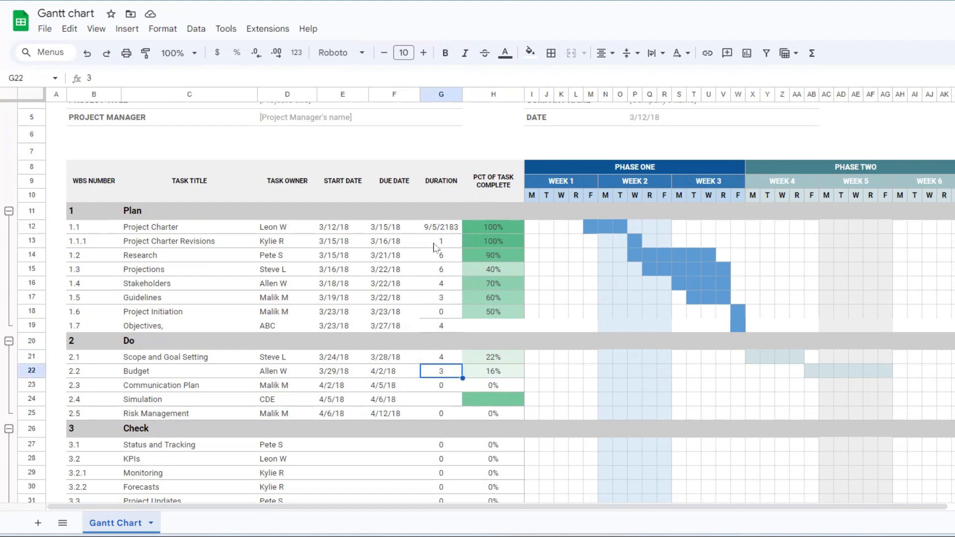
Step: Calculate the Project Charter's duration with =DAYS360(E12,F12) and fill the formula down through the Plan section's tasks to row 19
click(438, 226)
text(=DA)
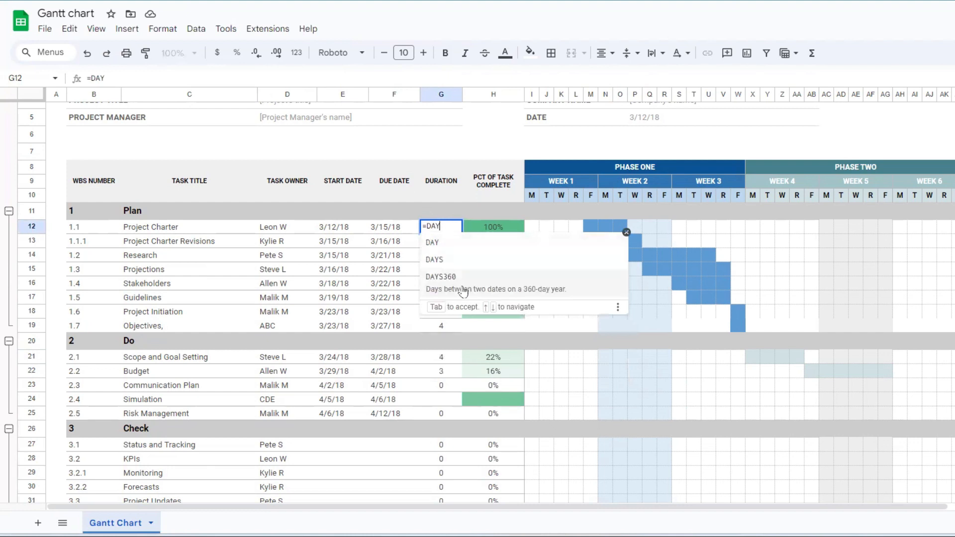
text(Y)
click(463, 278)
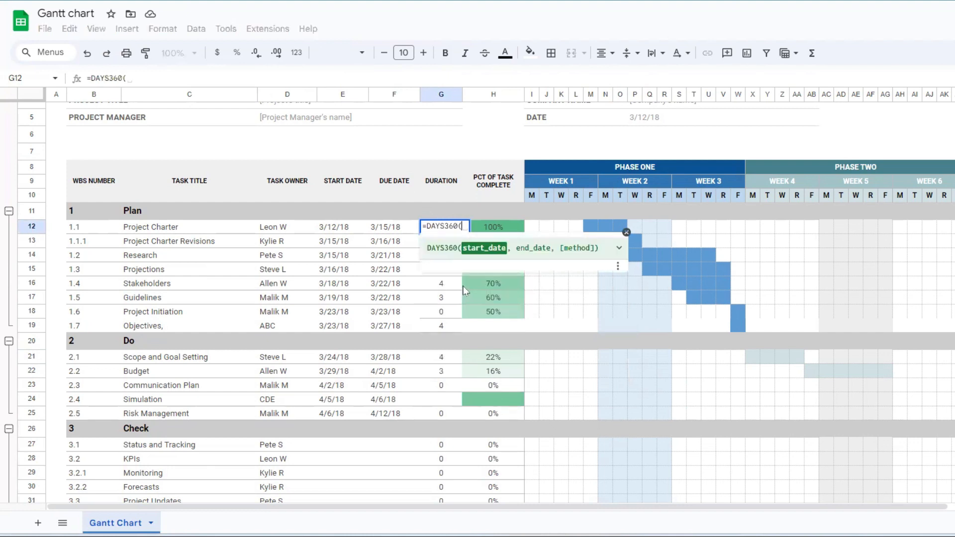
click(341, 228)
text(,)
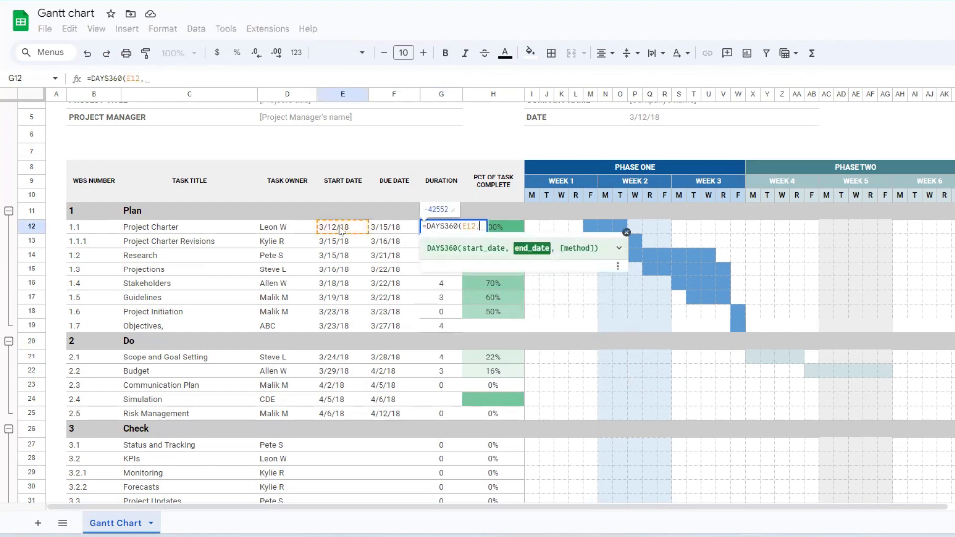
click(392, 233)
key(Return)
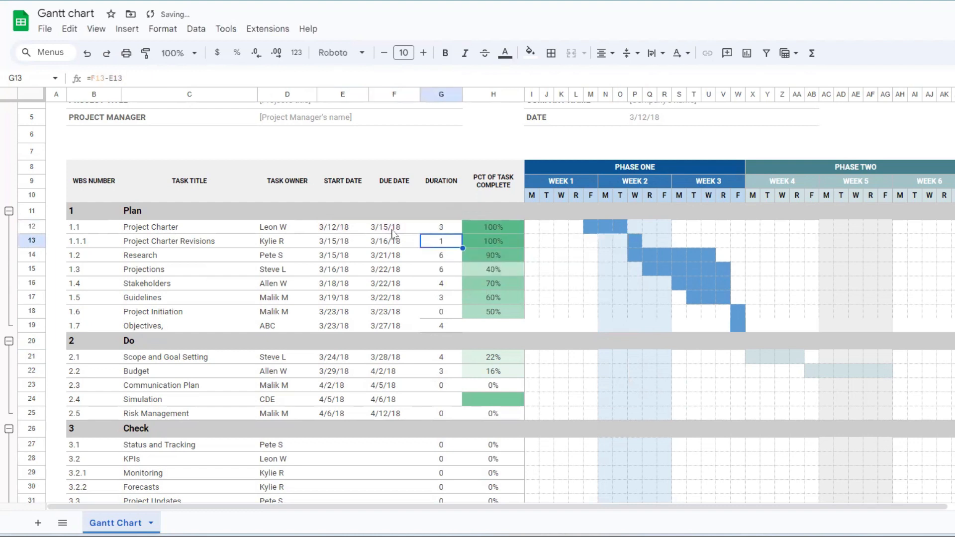
click(454, 228)
drag(463, 234, 447, 326)
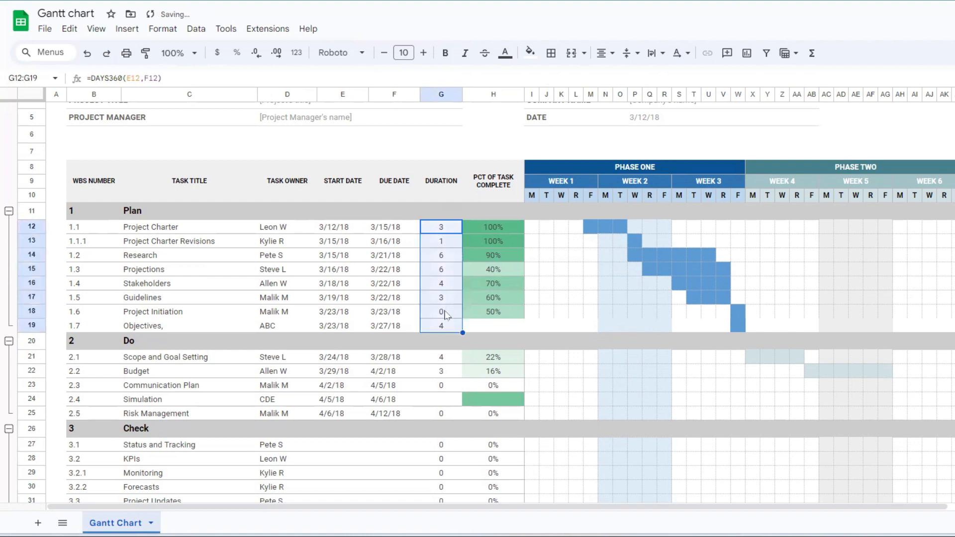
Step: Copy the duration formula from Project Initiation to the Do section's tasks in G21:G25
click(446, 315)
key(ctrl+c)
drag(442, 361, 447, 416)
key(ctrl+v)
Step: Copy the Do section's start and due date formulas to the Check section, starting at Status and Tracking in row 27
scroll(338, 193, down, 3)
drag(330, 205, 390, 261)
key(ctrl+c)
click(339, 293)
key(ctrl+v)
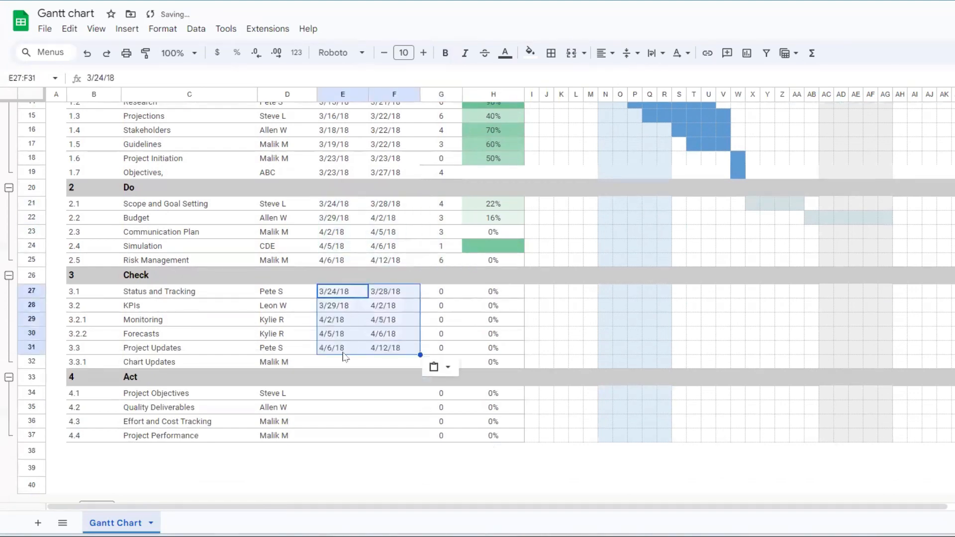
Step: Try to paste the copied start and due dates at Chart Updates in row 32, and undo that paste
click(338, 352)
drag(337, 351, 377, 349)
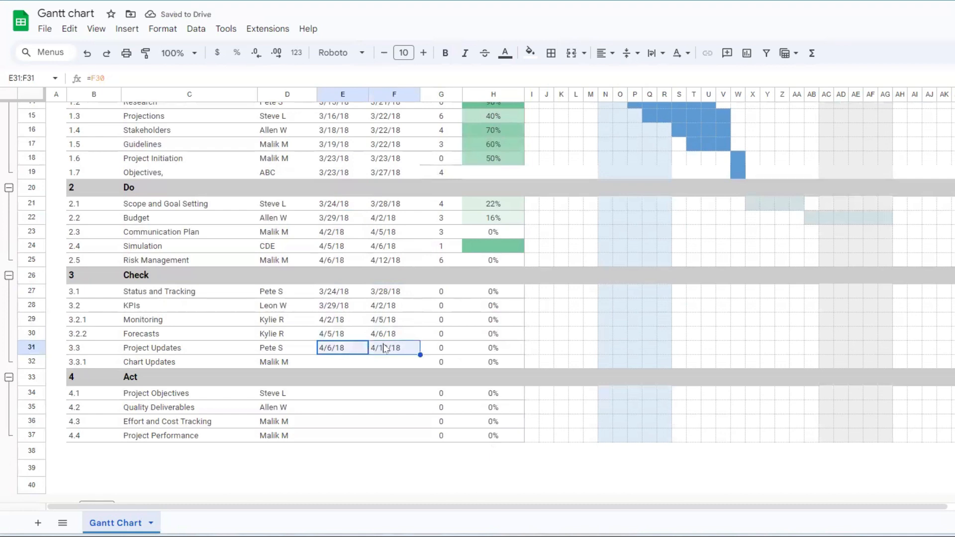
click(339, 363)
key(ctrl+v)
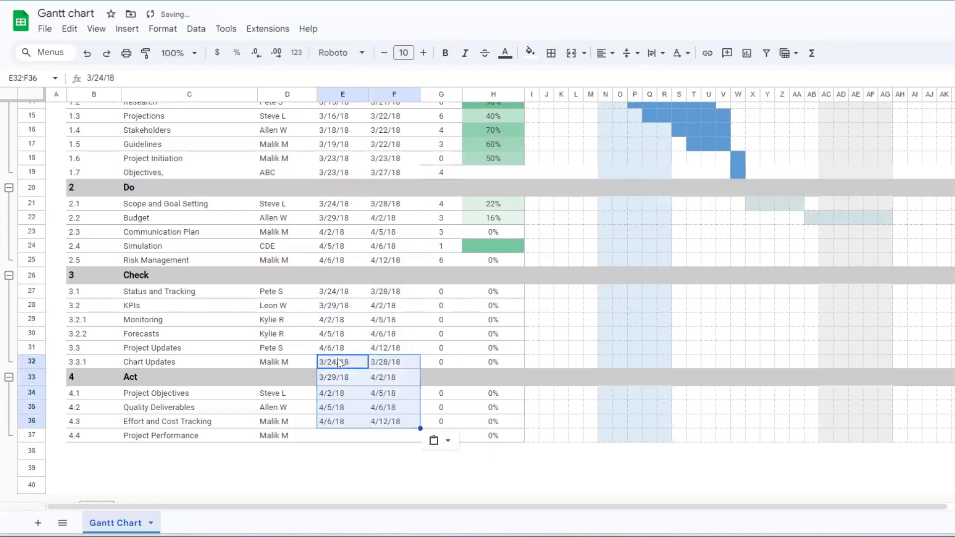
key(ctrl+z)
Step: Copy the start and due date formulas from the Forecasts row to the Chart Updates row
drag(340, 334, 393, 338)
key(ctrl+c)
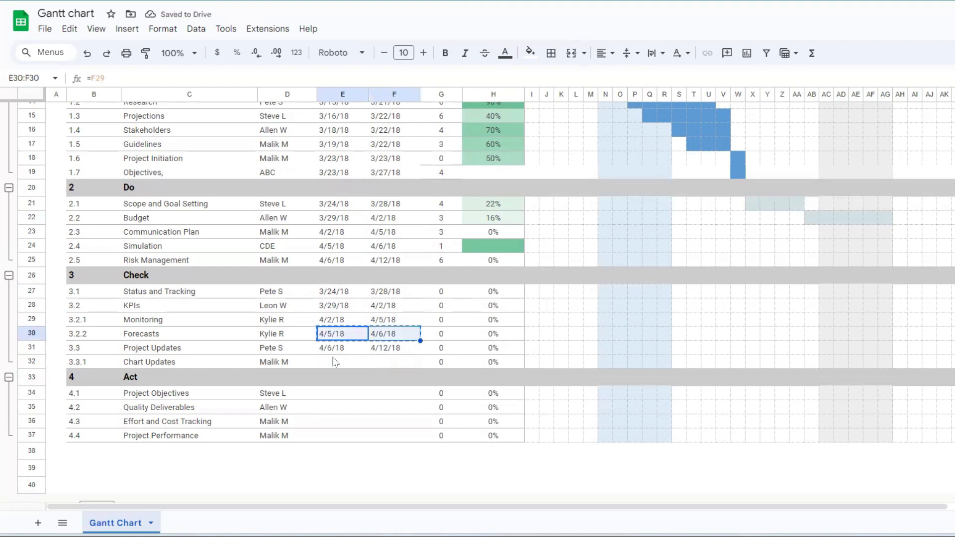
click(335, 361)
key(ctrl+v)
Step: Copy the start and due date formulas in E28:F32 to the Act section, starting at Project Objectives in row 34
drag(332, 307, 398, 363)
key(ctrl+c)
click(327, 394)
key(ctrl+v)
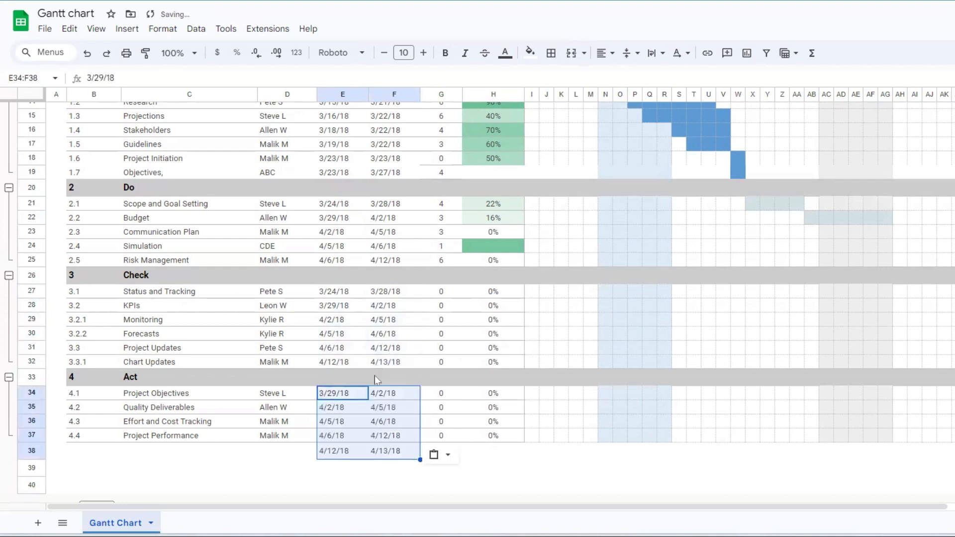
Step: Title the new task in row 38, below Project Performance, "formal closure and appreciation"
click(327, 439)
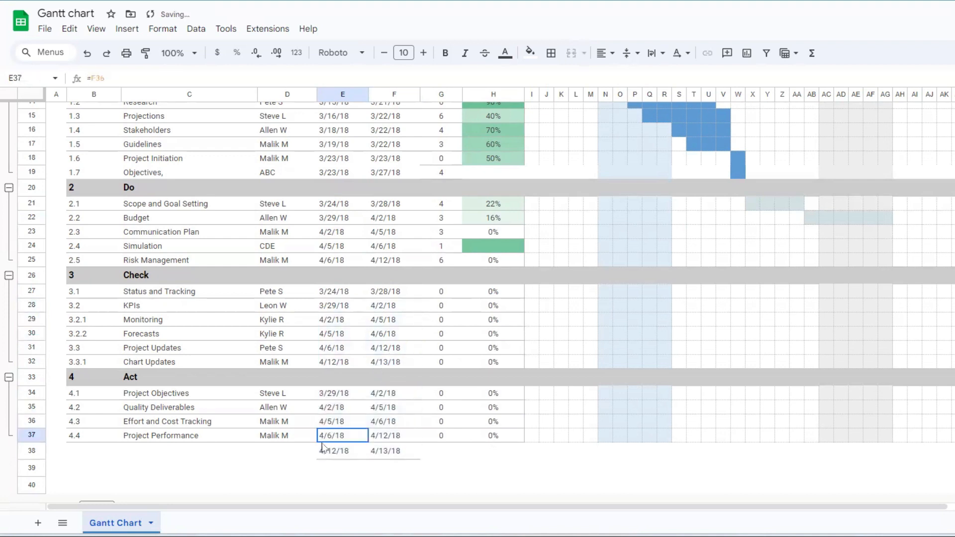
click(35, 451)
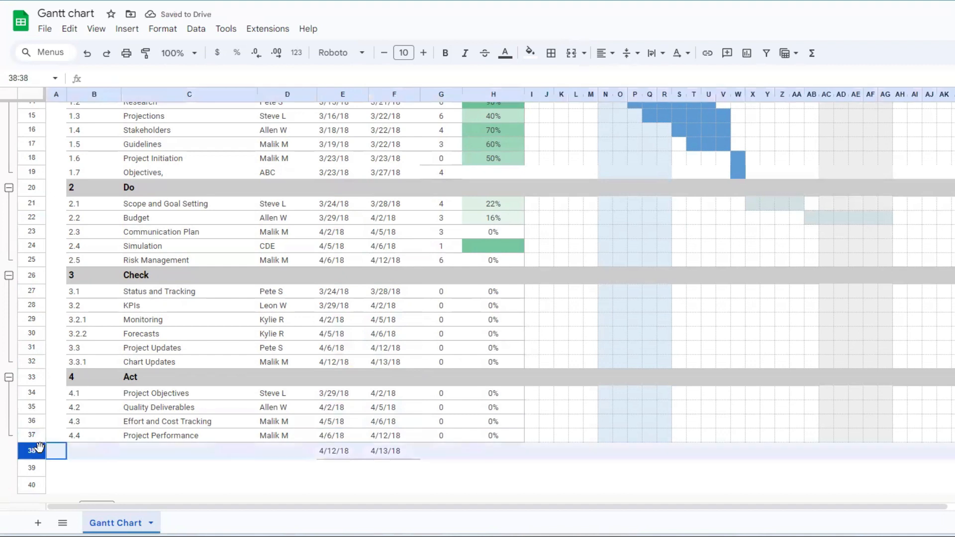
click(185, 452)
text(aPP)
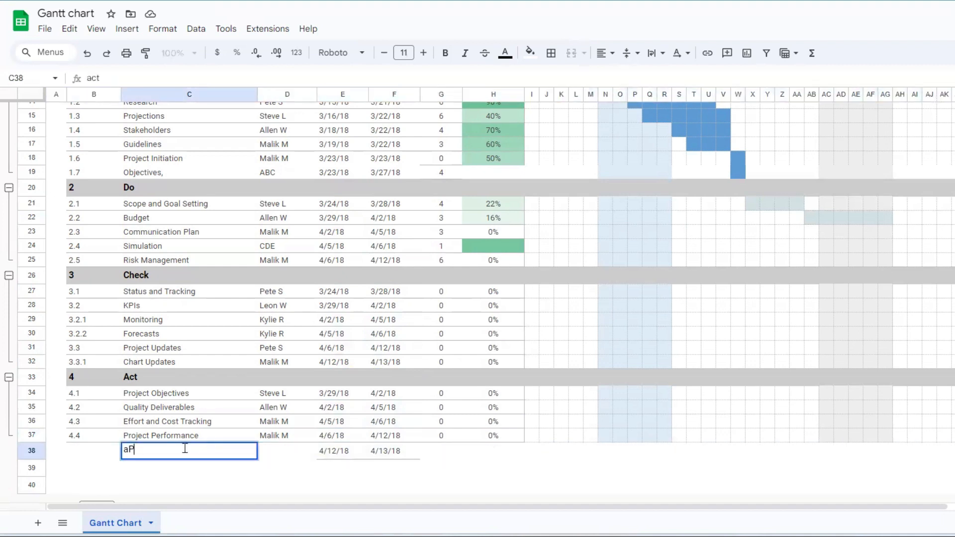
key(BackSpace)
key(BackSpace)
key(BackSpace)
text(Appre)
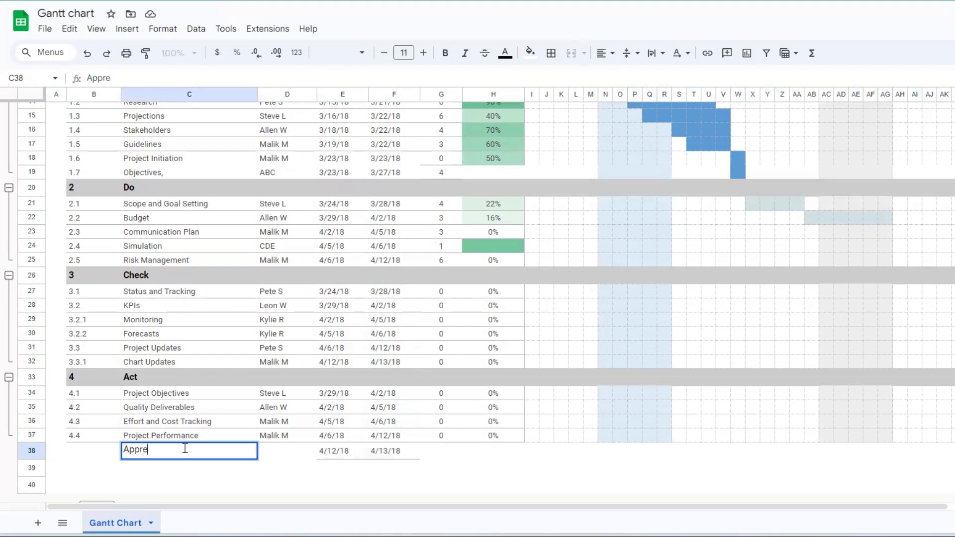
key(BackSpace)
key(BackSpace)
key(BackSpace)
text(fr)
text(rmu)
text(l closure and a)
text(ppreciation)
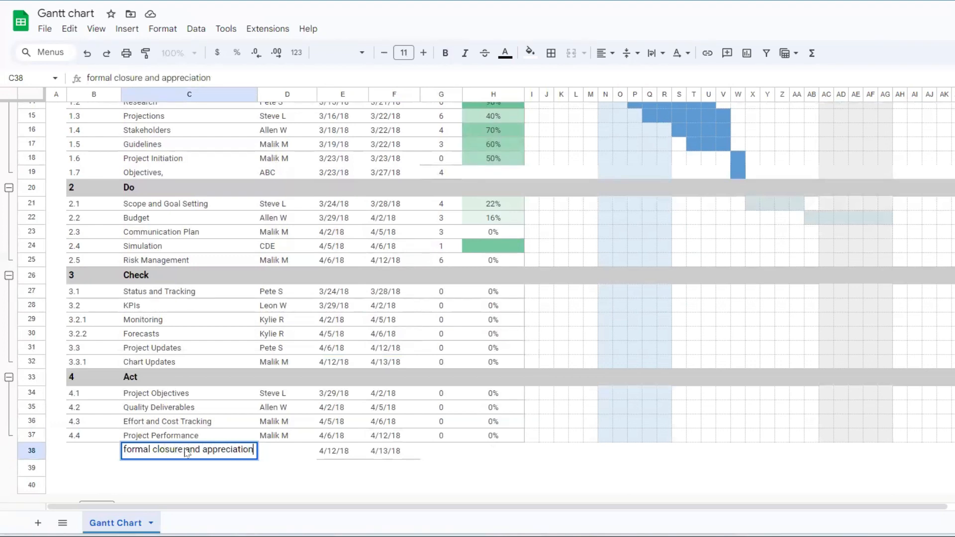
key(Return)
Step: Number the new task in row 38 as 4.5 and left-align the number
click(79, 452)
text(4.5)
key(Return)
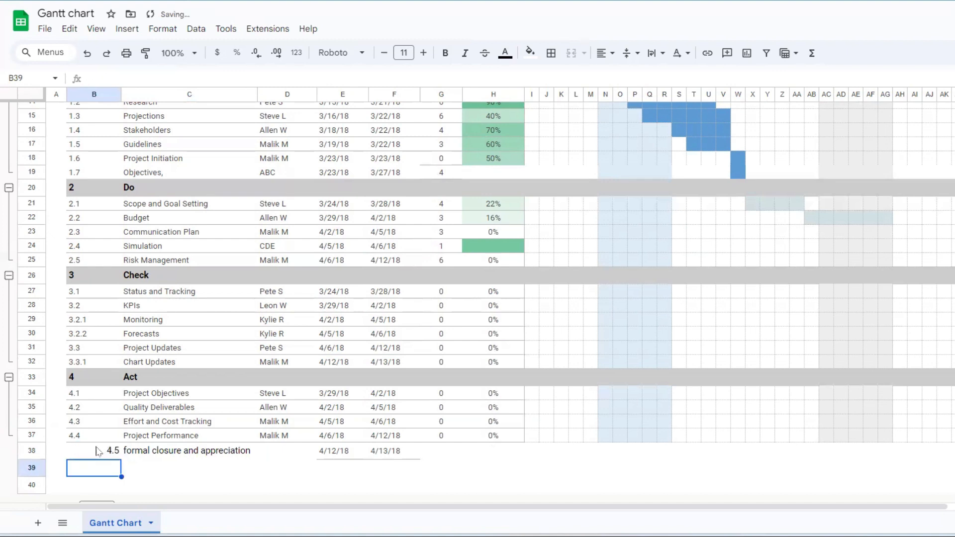
click(98, 451)
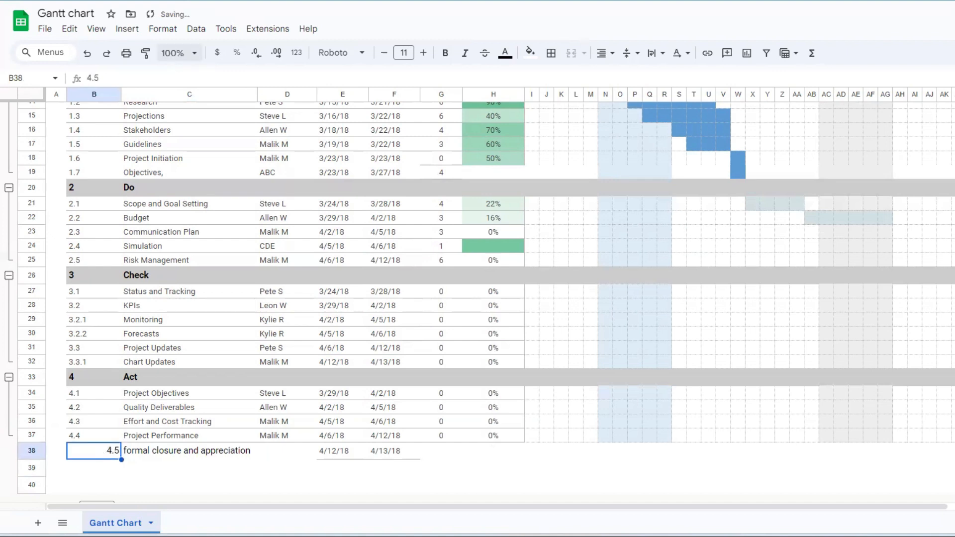
click(599, 58)
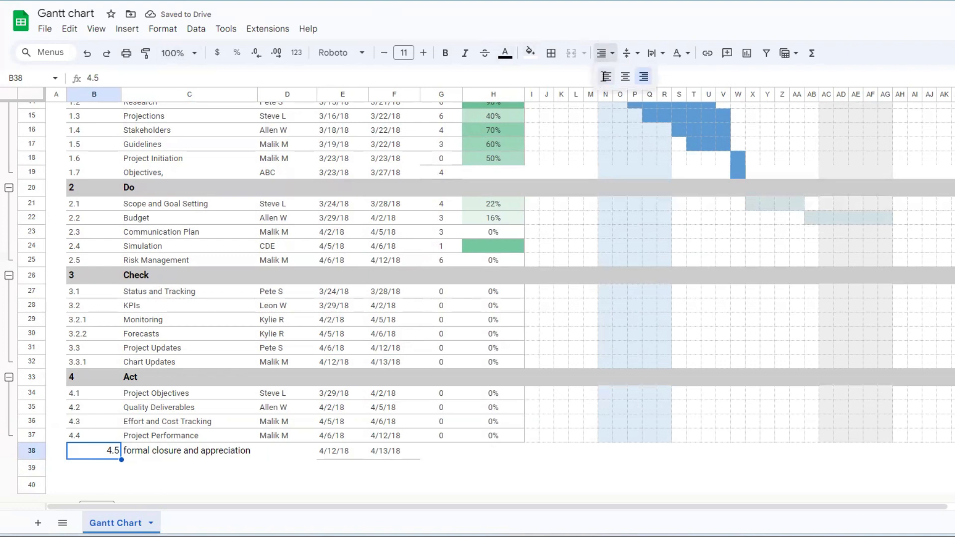
click(603, 77)
click(367, 452)
click(441, 451)
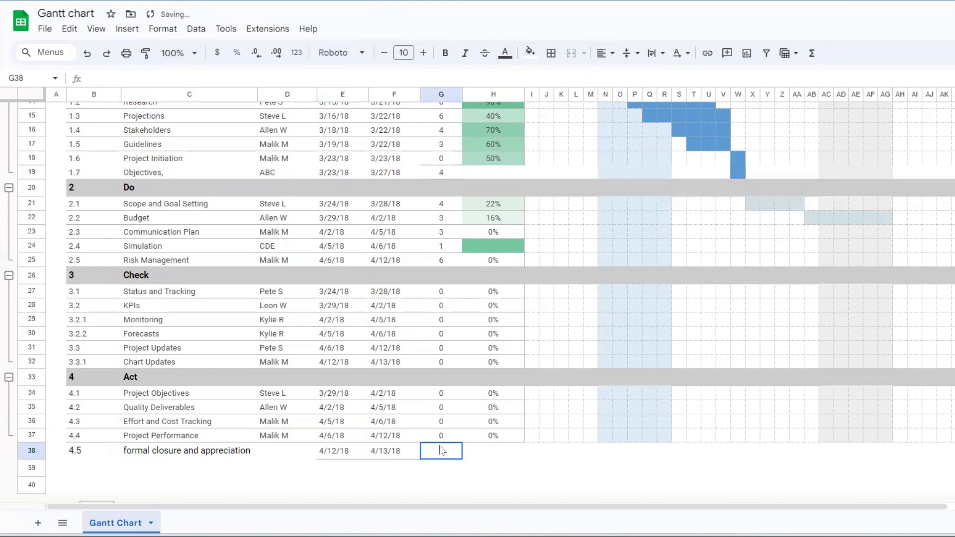
click(447, 298)
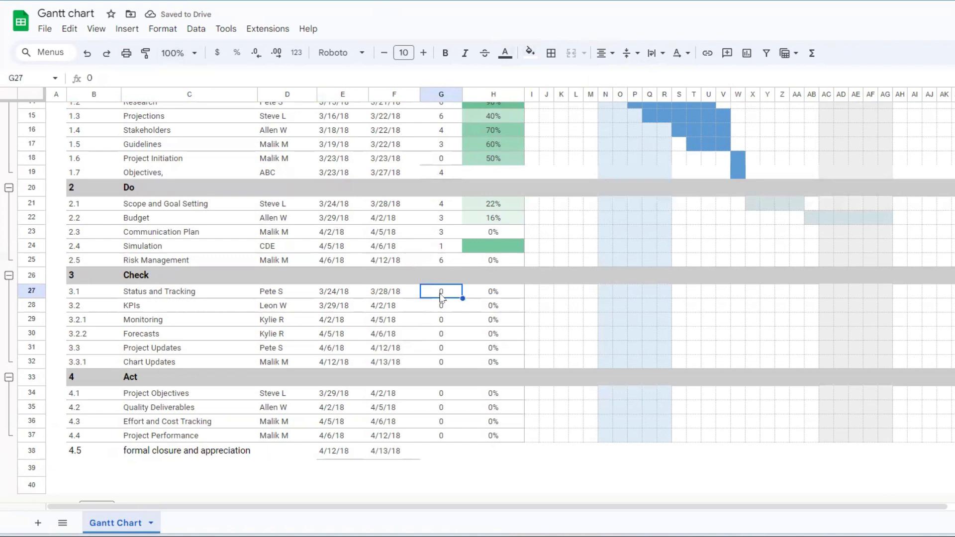
scroll(438, 279, up, 2)
click(439, 283)
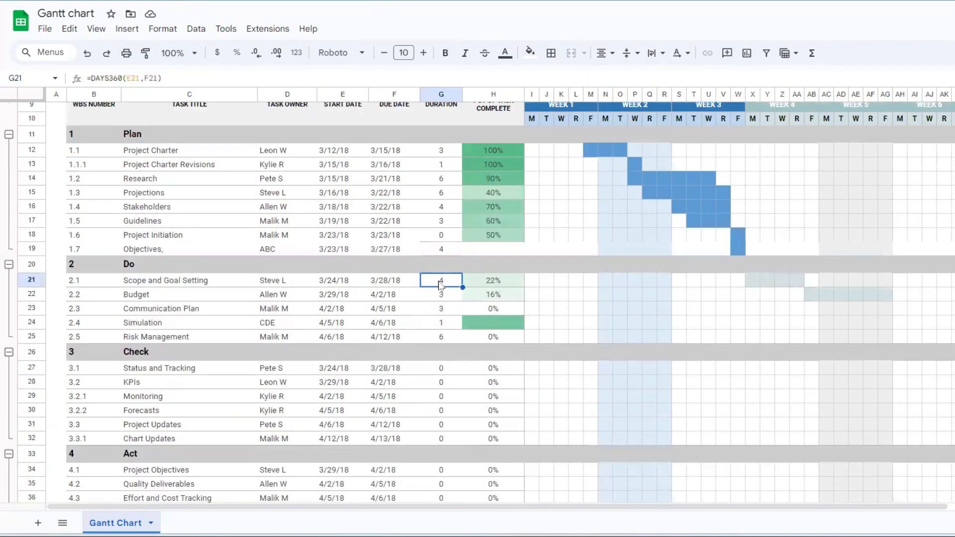
key(ctrl+c)
click(443, 372)
drag(443, 371, 451, 440)
key(ctrl+c)
Step: Copy the DAYS360 duration formula from Simulation to all the Check section's tasks in G27:G32
click(437, 325)
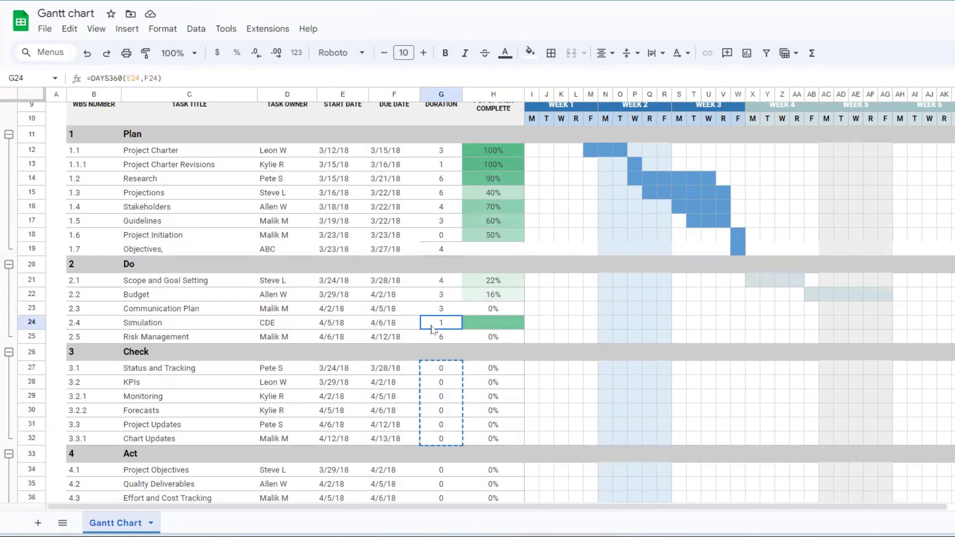
key(ctrl+c)
drag(441, 374, 451, 431)
key(ctrl+v)
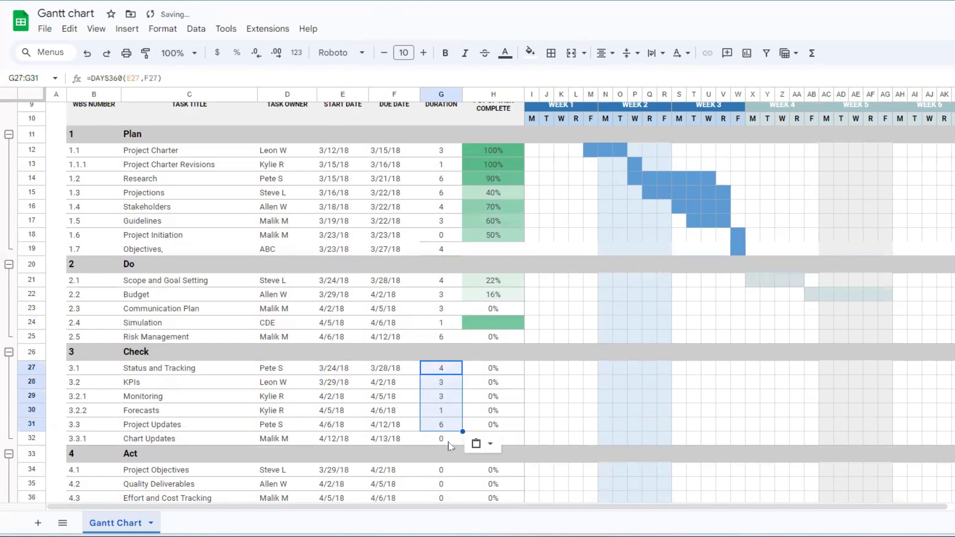
click(448, 442)
key(ctrl+v)
Step: Paste the DAYS360 duration formula for the Act section's tasks, including the new task, in G34:G38
scroll(454, 434, down, 3)
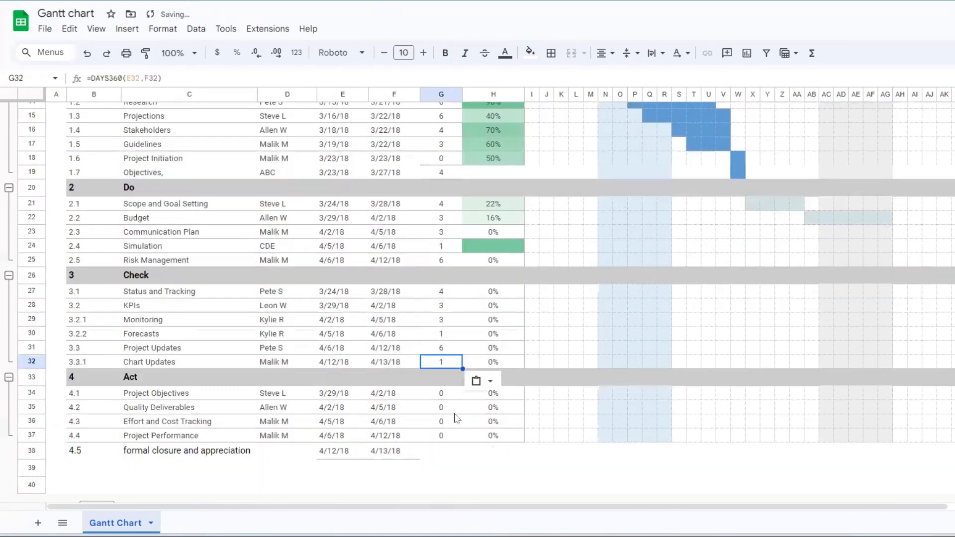
drag(443, 397, 454, 452)
key(ctrl+v)
Step: Examine the column stats for the Duration column and close them
scroll(494, 314, up, 5)
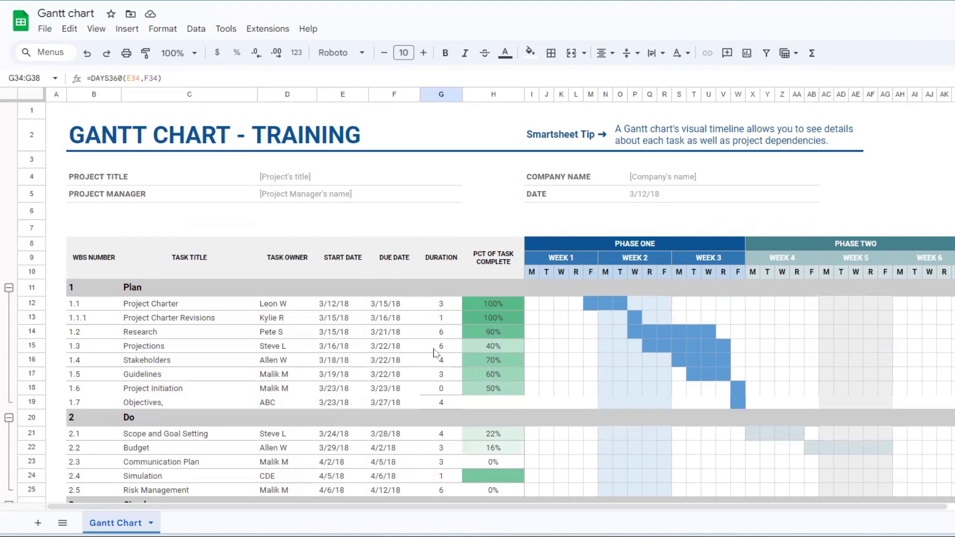
scroll(438, 334, down, 3)
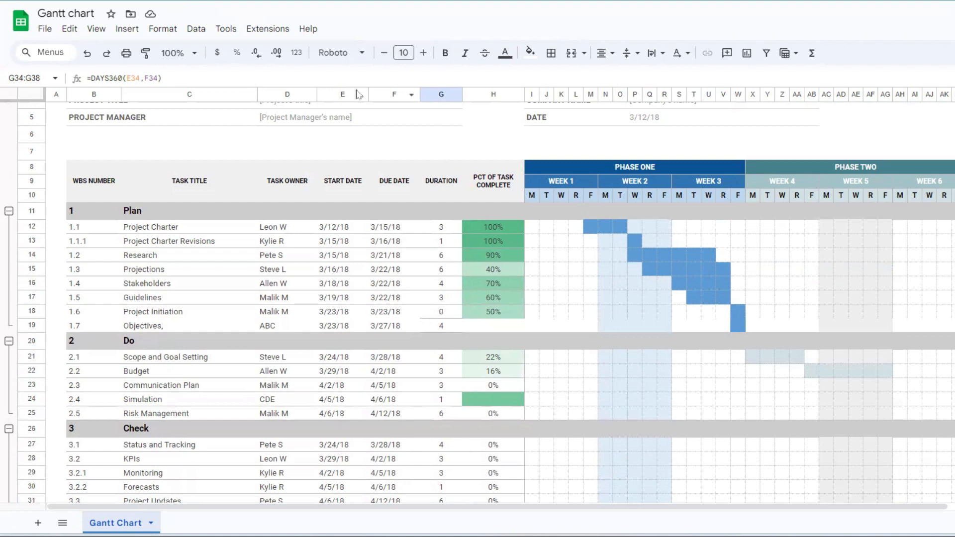
click(128, 30)
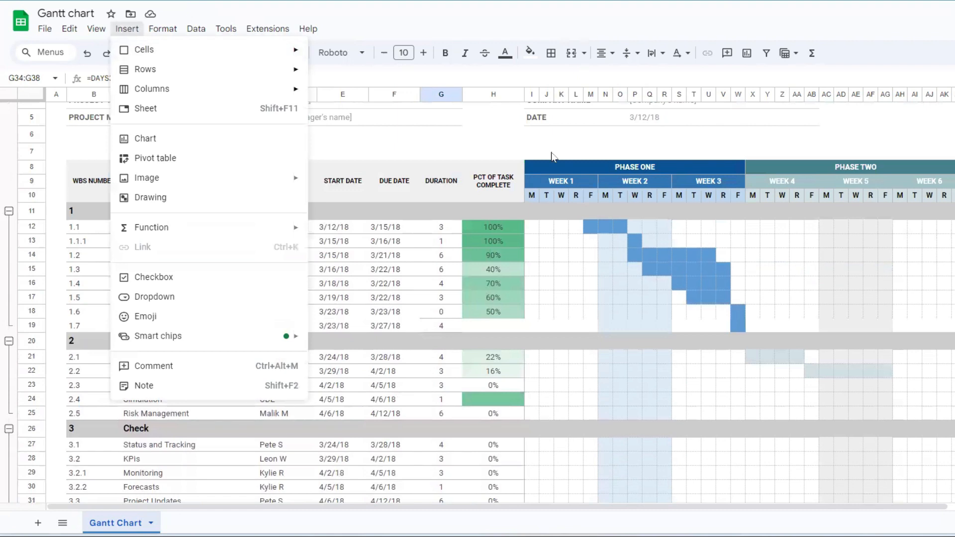
click(440, 97)
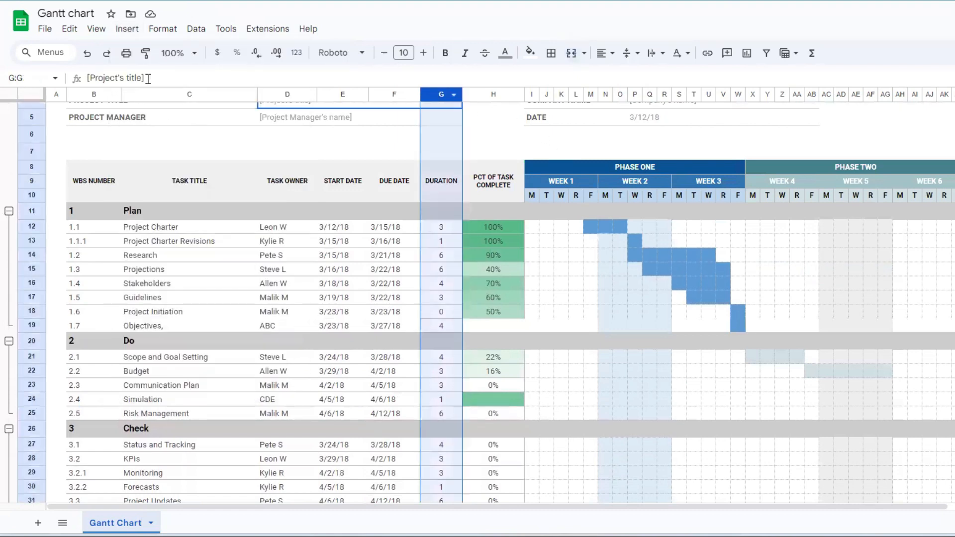
click(131, 35)
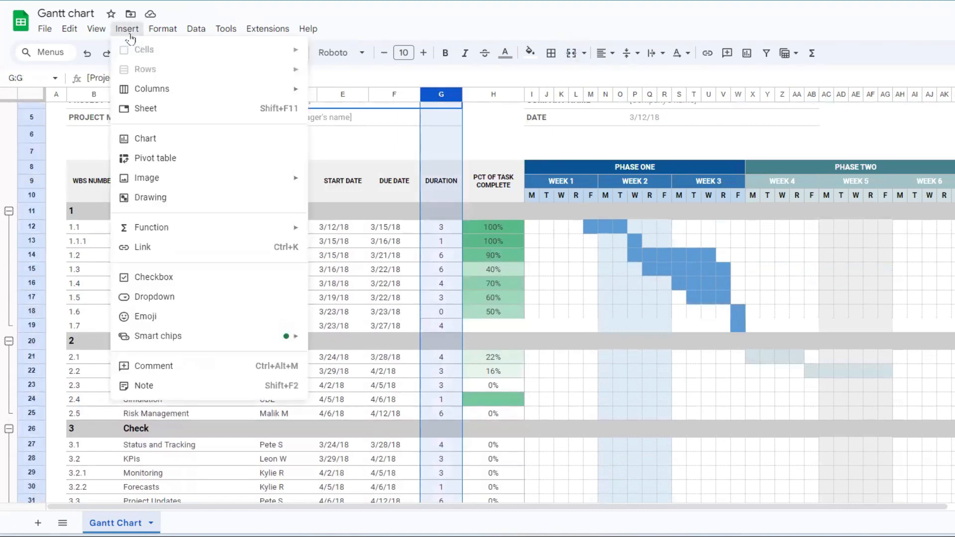
click(158, 31)
mouse_move(196, 31)
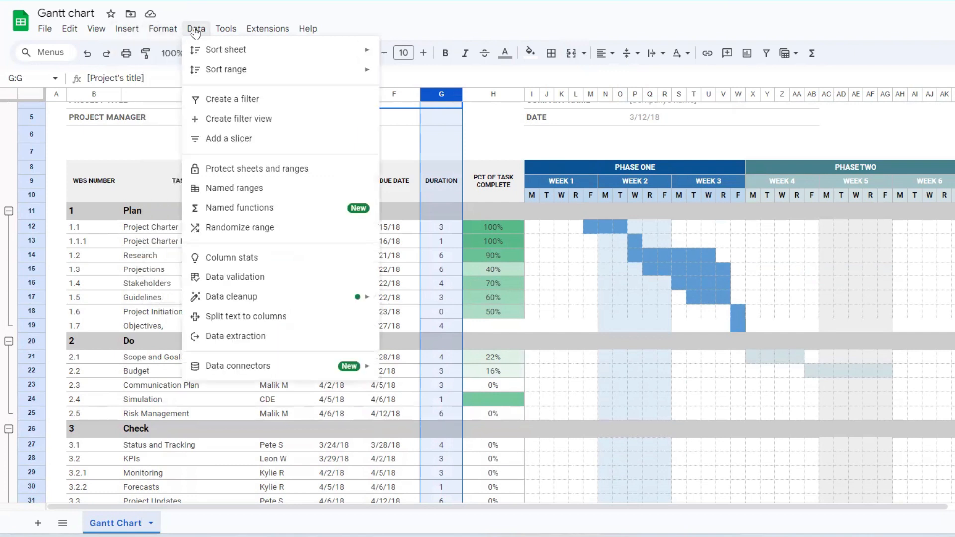
click(232, 257)
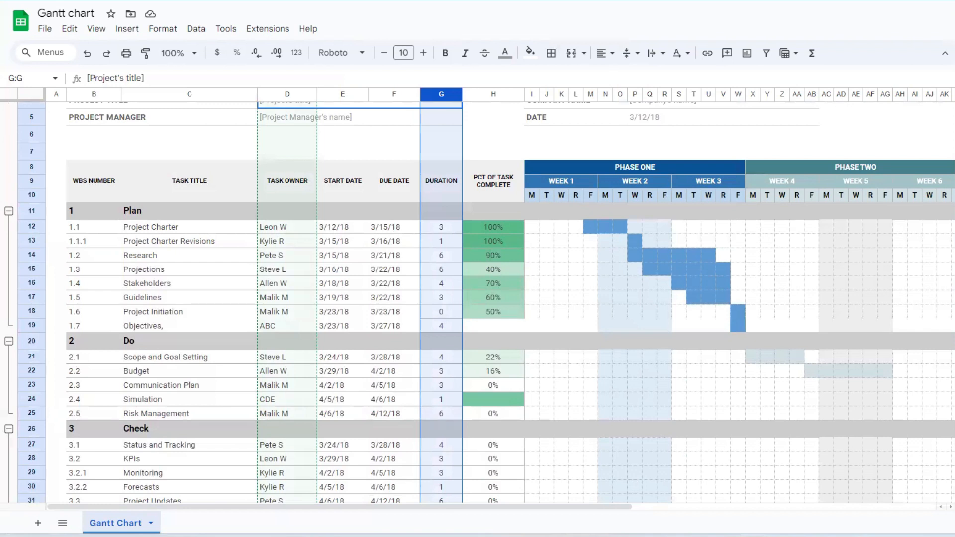
click(442, 105)
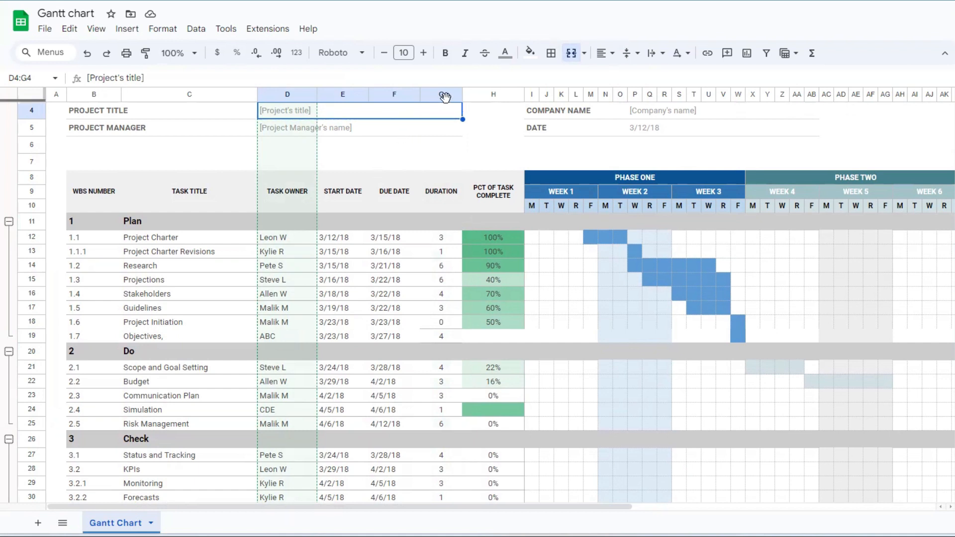
click(433, 221)
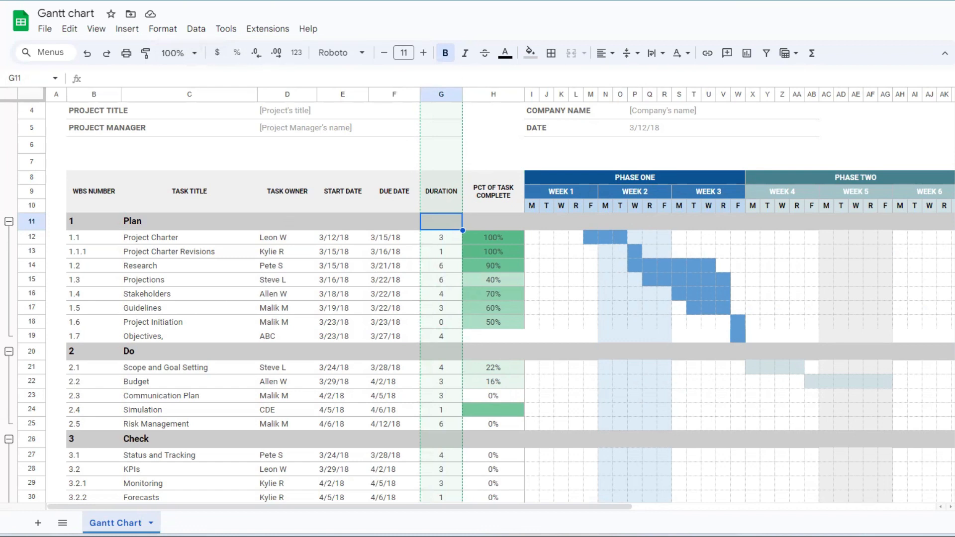
click(954, 56)
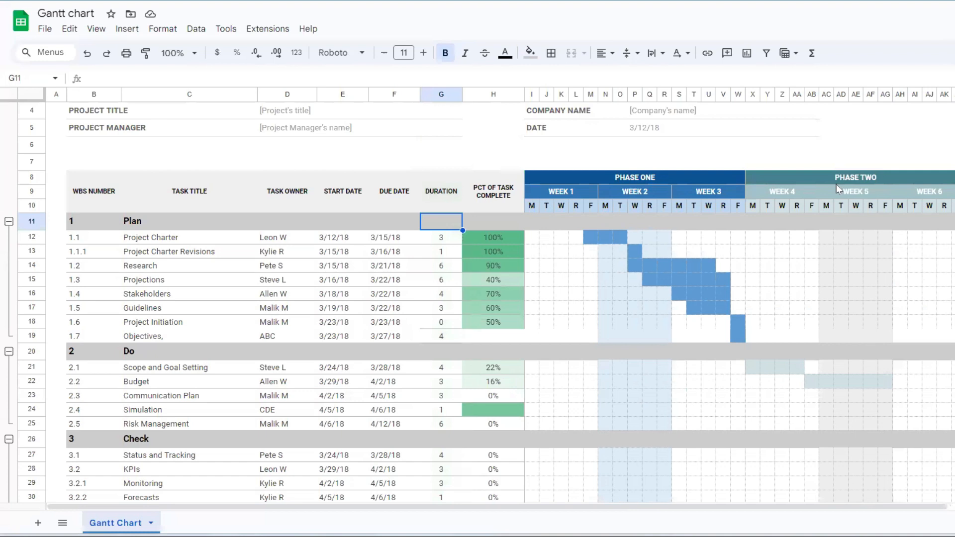
Step: Insert a column before the PCT of Task Complete column and head it "Status"
click(503, 224)
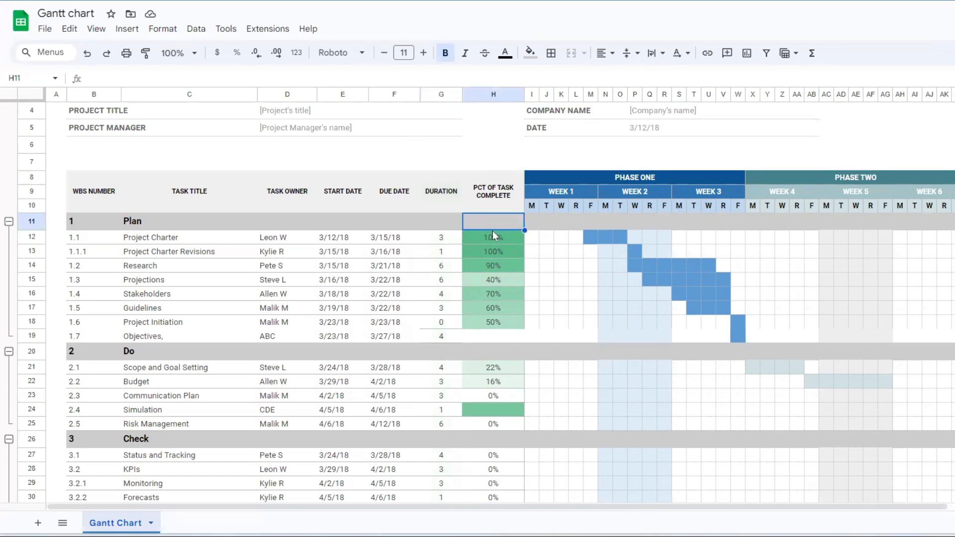
click(489, 93)
right_click(489, 94)
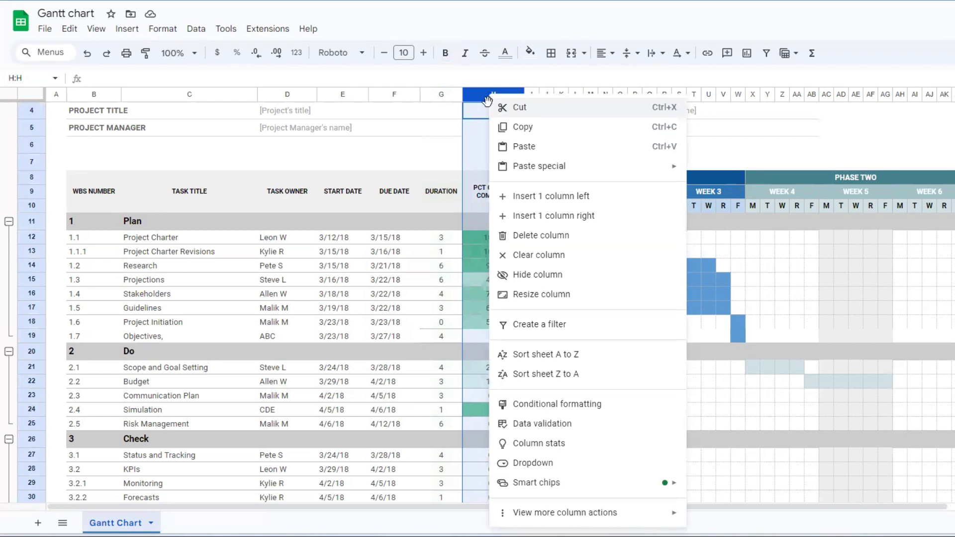
click(527, 196)
click(486, 260)
text(St)
text(aty)
key(BackSpace)
text(us)
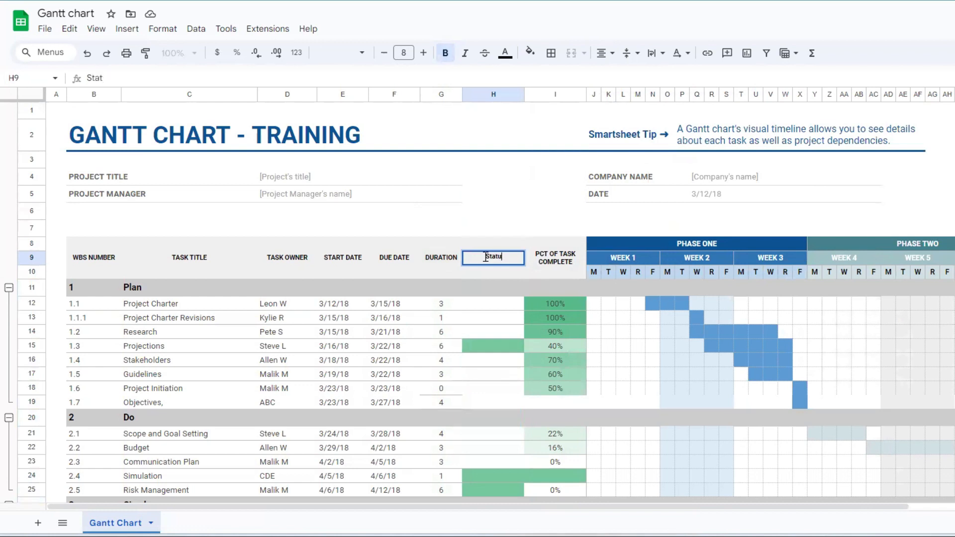
key(Return)
Step: Insert a dropdown in Status cells H12:H19 with the options Closed, In progress, Open, Not started and cancel
drag(489, 305, 488, 348)
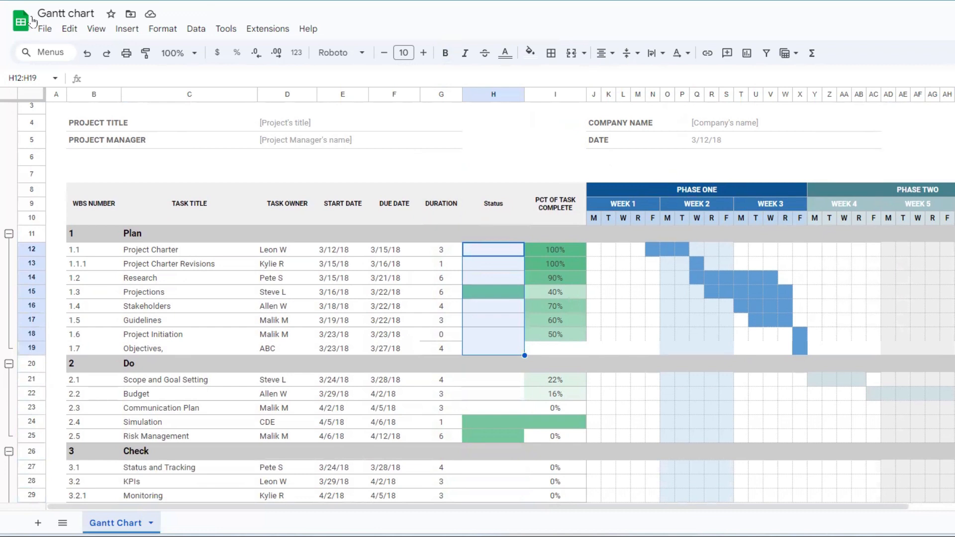
click(126, 30)
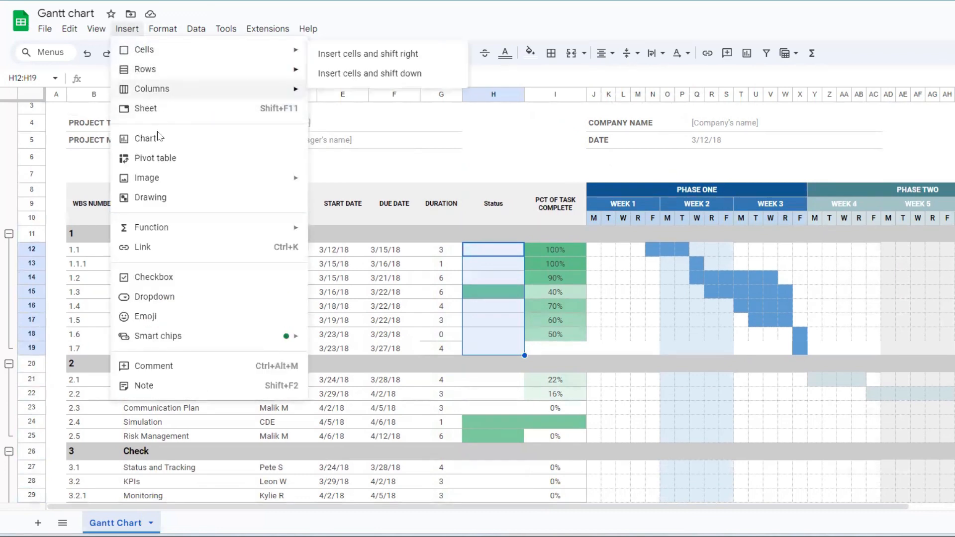
mouse_move(171, 185)
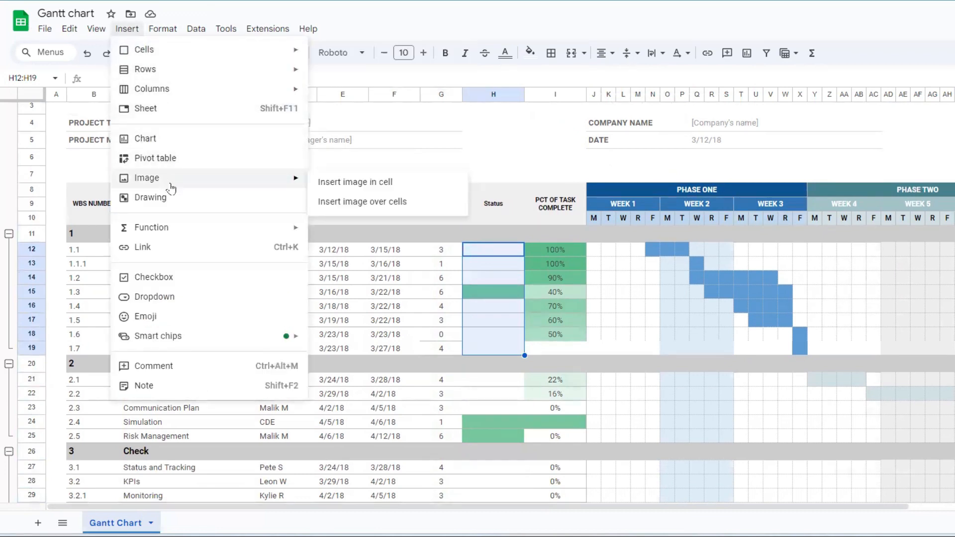
click(180, 309)
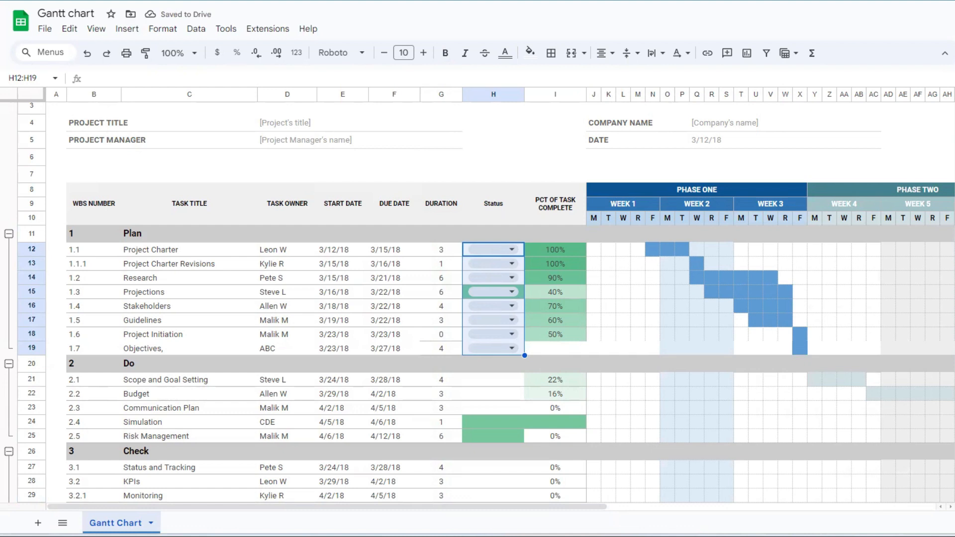
Step: Set the Status of both Project Charter and Project Charter Revisions to Closed
click(564, 252)
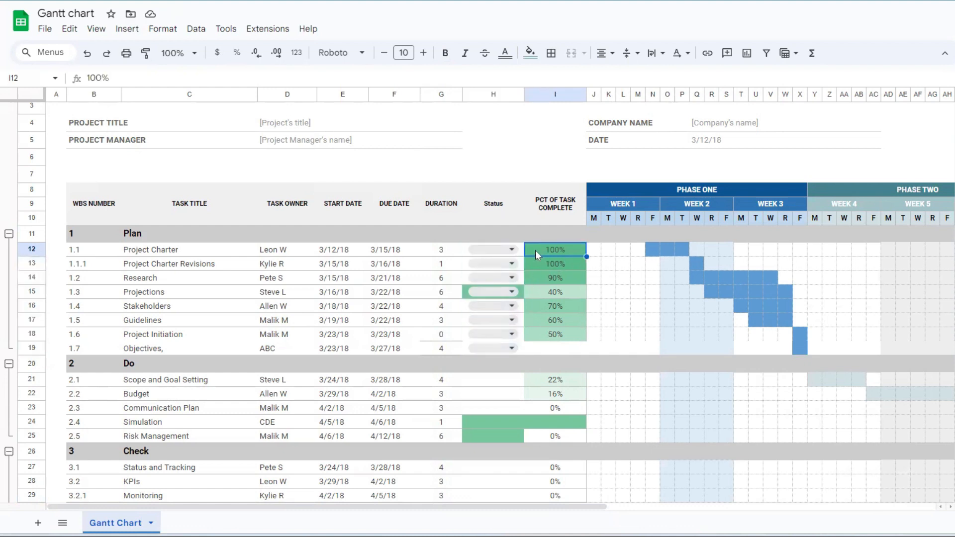
click(511, 250)
click(508, 272)
key(ctrl+c)
click(520, 267)
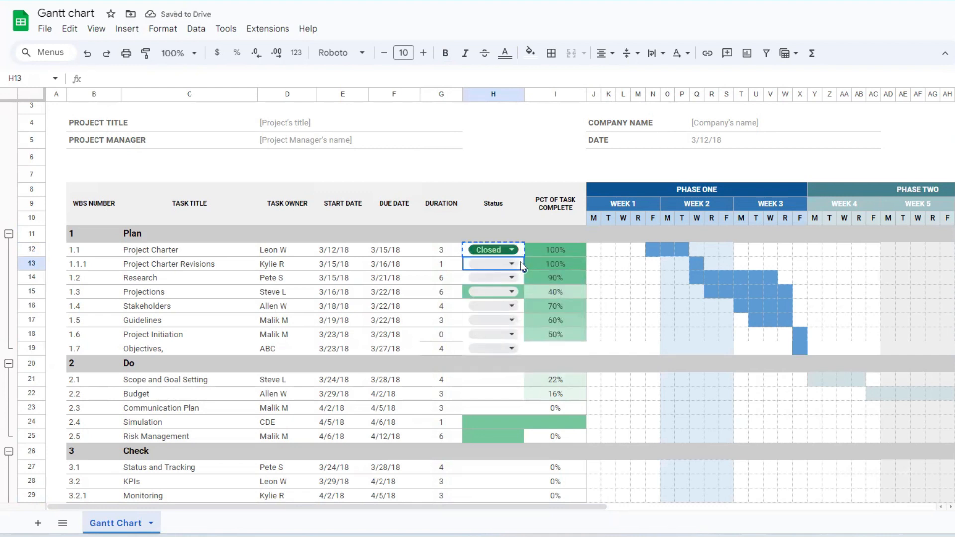
key(shift+Right)
key(shift+Right)
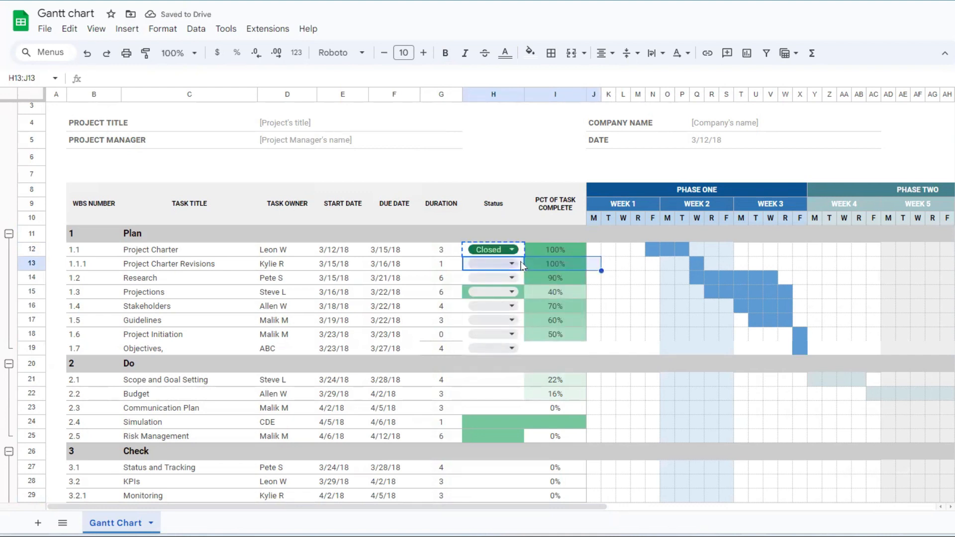
key(Up)
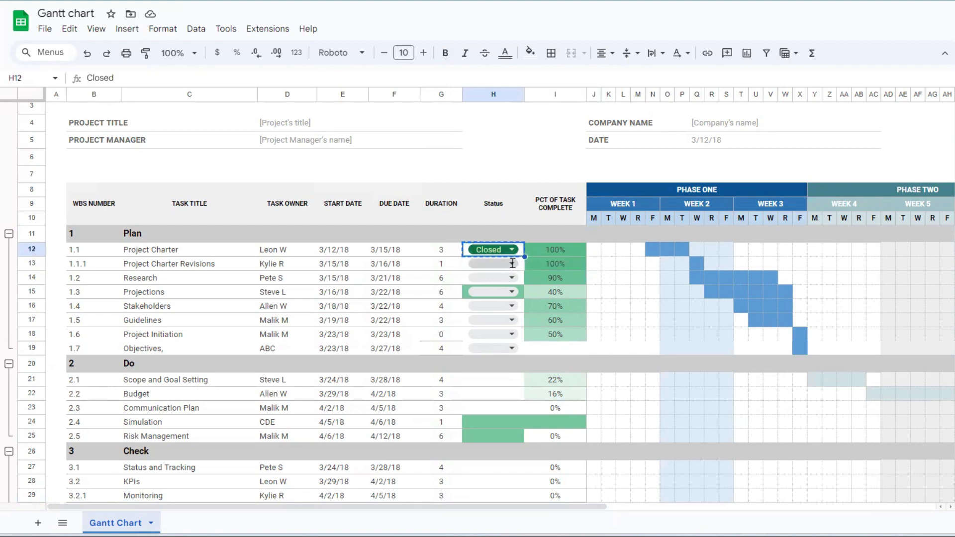
click(513, 263)
click(486, 280)
Step: Set the Status of Research to In progress and widen the Status column so the label fits on one line
click(513, 277)
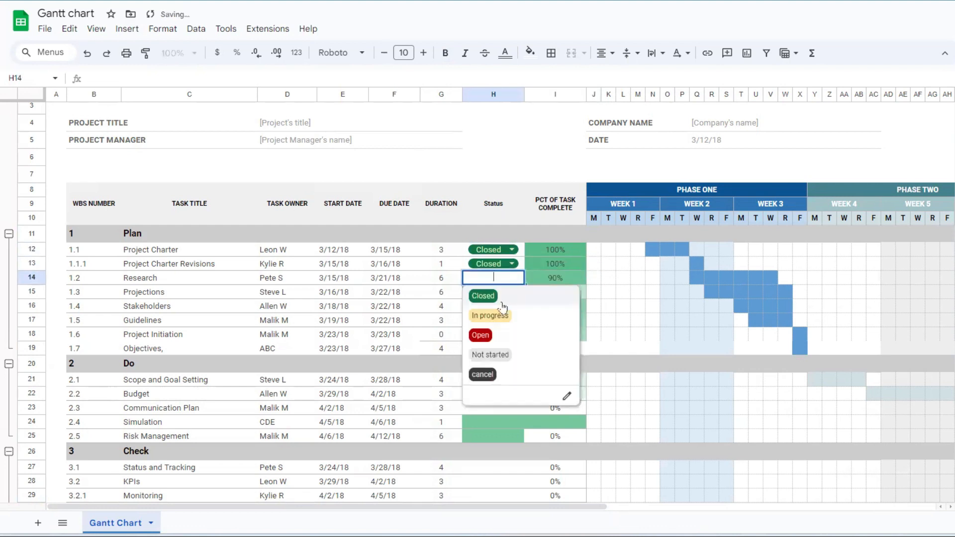
click(500, 316)
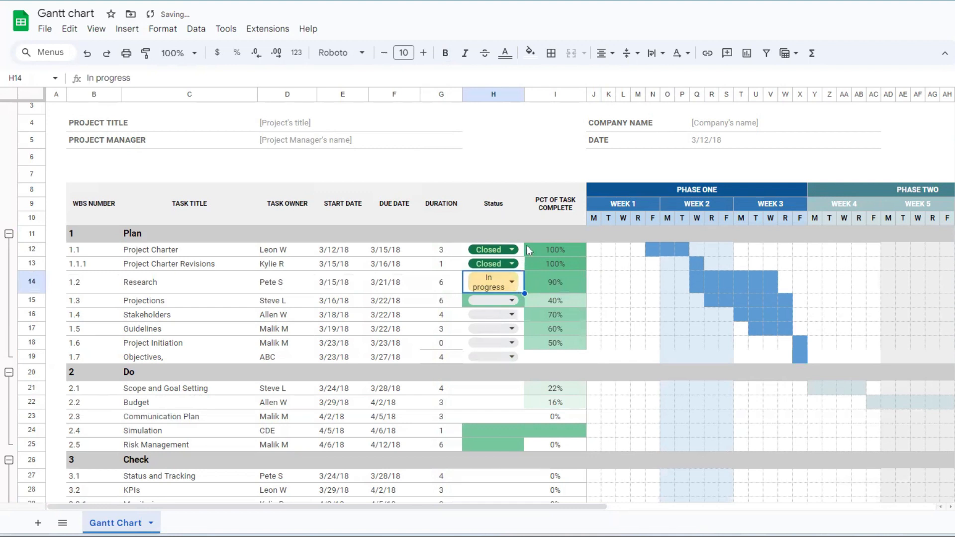
drag(525, 98, 539, 98)
Step: Set the Status of the Projections task to Open
click(518, 292)
click(507, 331)
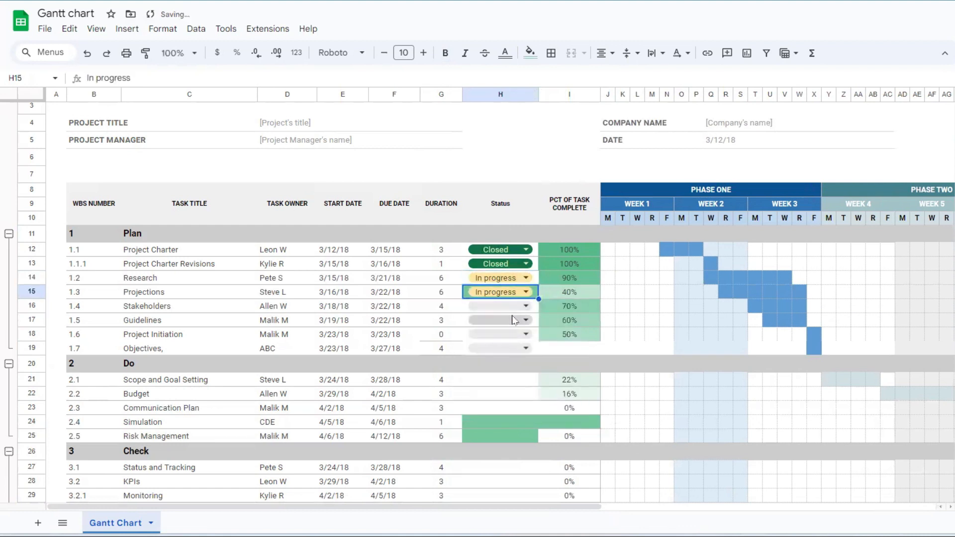
click(529, 298)
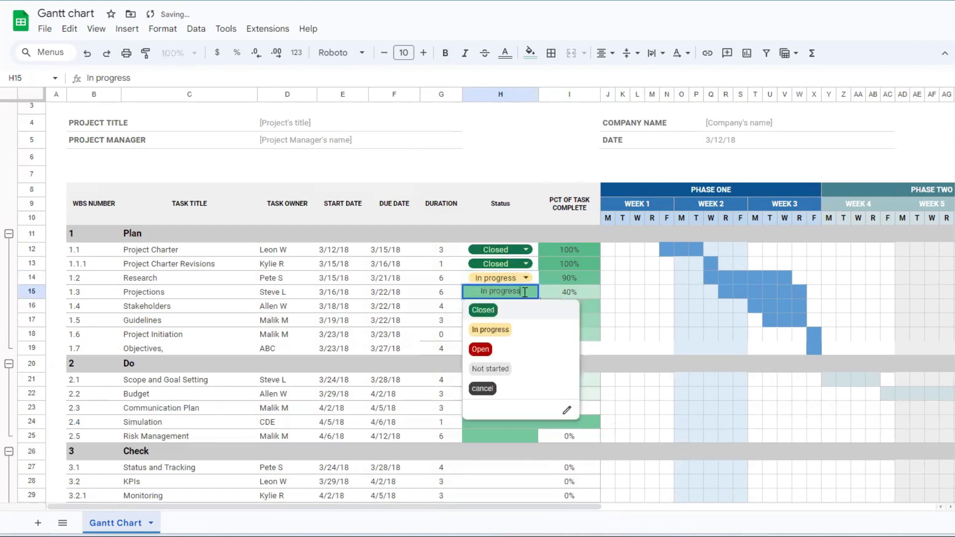
click(481, 350)
Step: Set the Status of Stakeholders to In progress and of Guidelines to Open
click(519, 306)
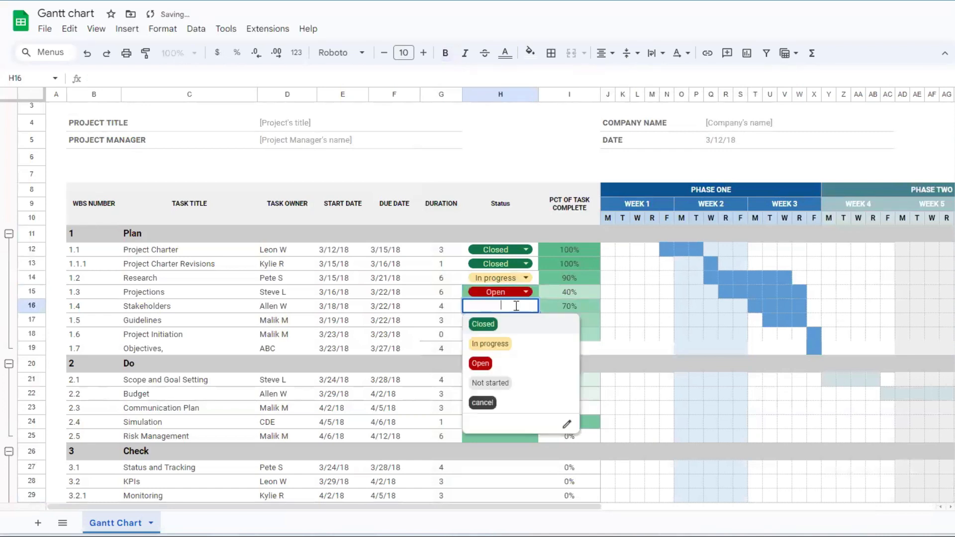
click(501, 351)
click(510, 324)
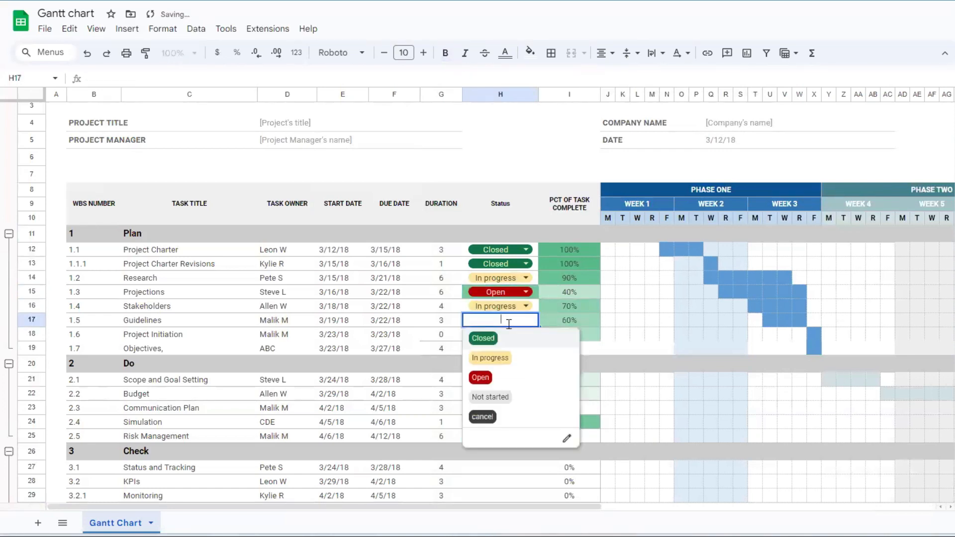
click(481, 378)
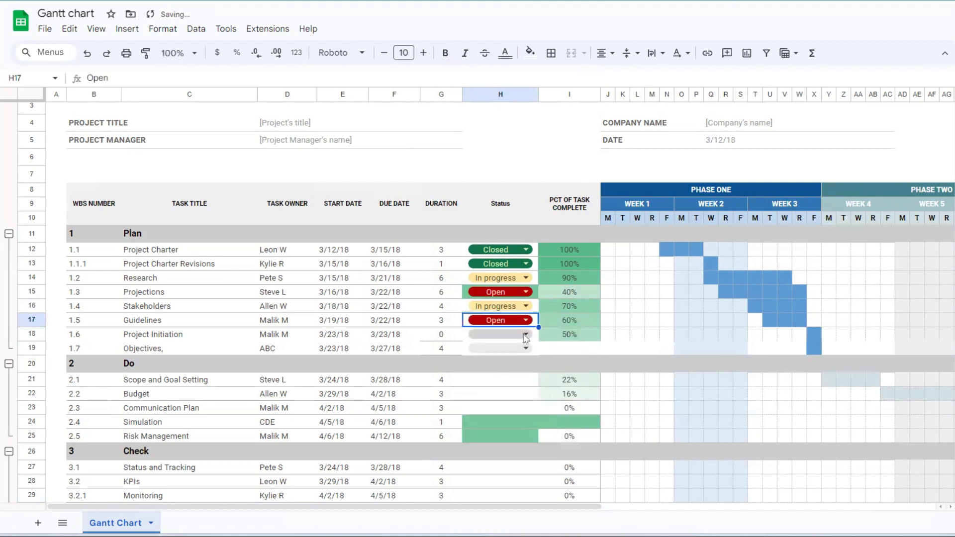
Step: Set Project Initiation's percent complete to 0% and its Status to Not started
click(526, 335)
click(567, 337)
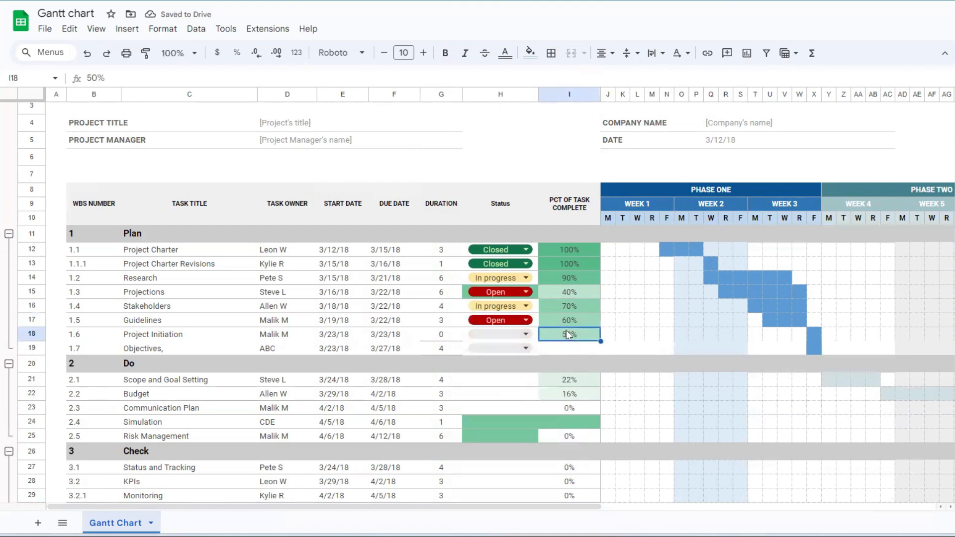
text(0)
key(Return)
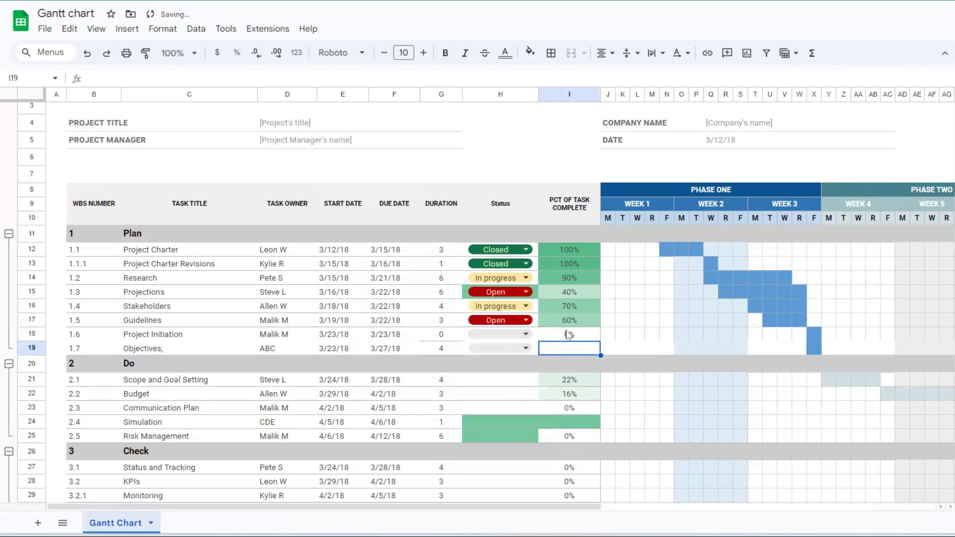
click(528, 335)
click(496, 411)
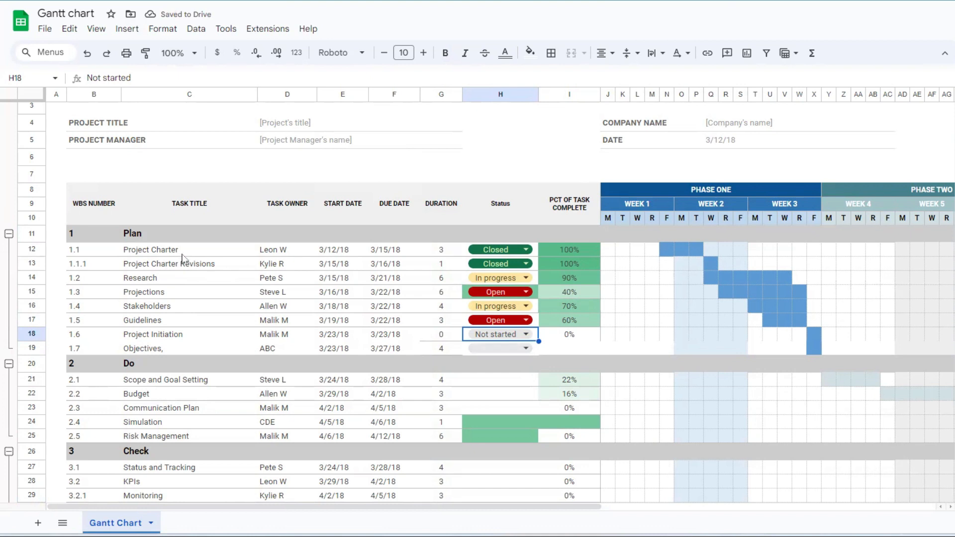
Step: Set the Status of the Objectives task to cancel and enter NA as its percent complete
click(526, 348)
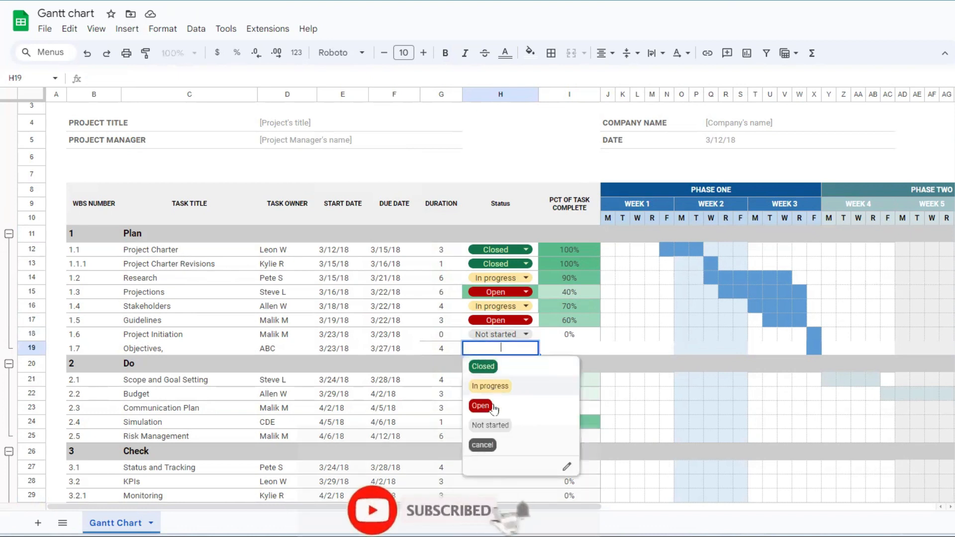
click(486, 446)
click(577, 350)
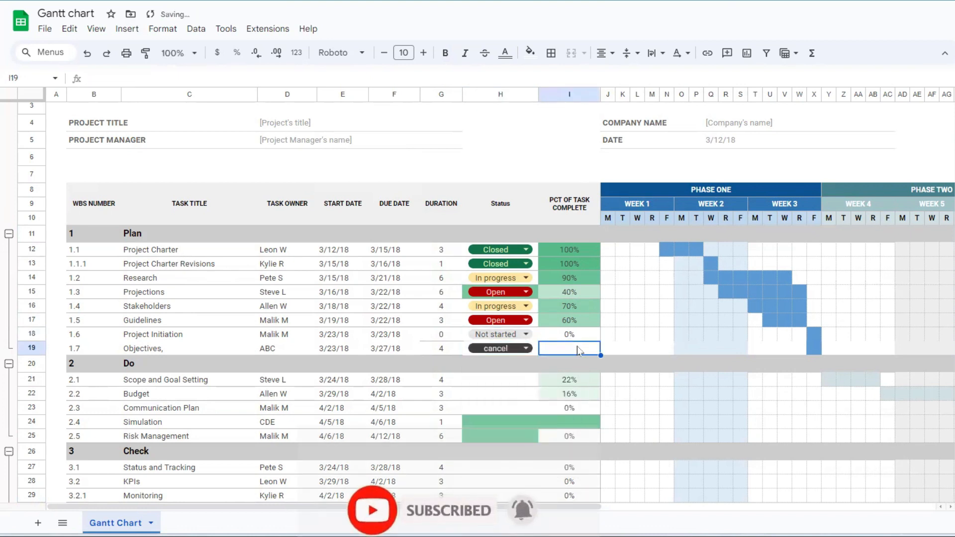
text(NA)
key(Return)
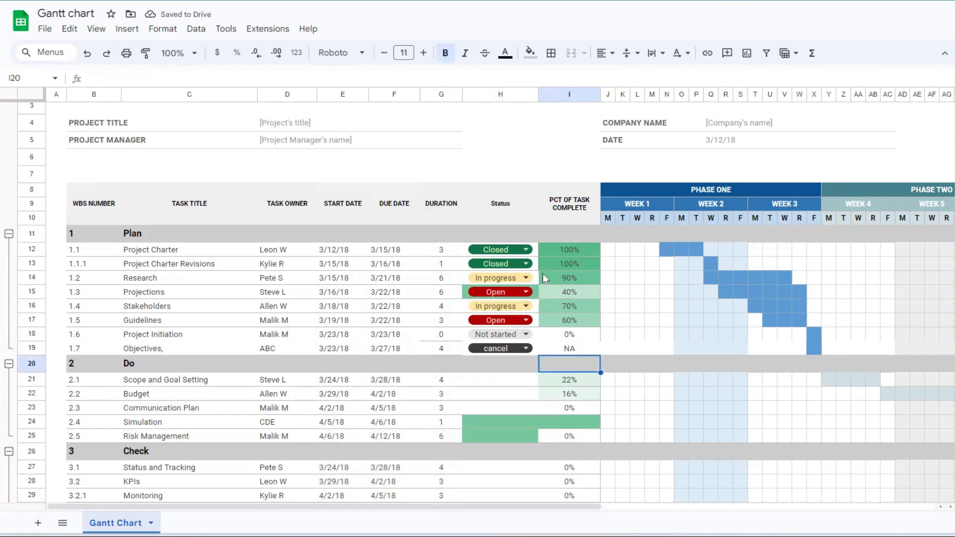
click(535, 255)
key(shift+Down)
key(shift+Down)
key(shift+Down)
key(shift+Down)
key(shift+Down)
key(shift+Down)
key(shift+Down)
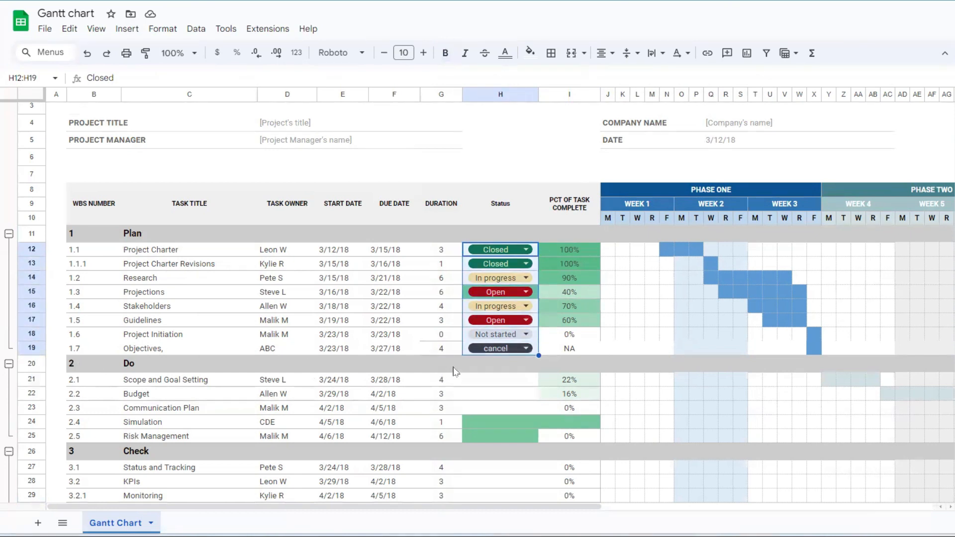
key(ctrl+c)
Step: Try to copy the Plan section's statuses in H12:H18 to the Do section, starting at H21
click(432, 254)
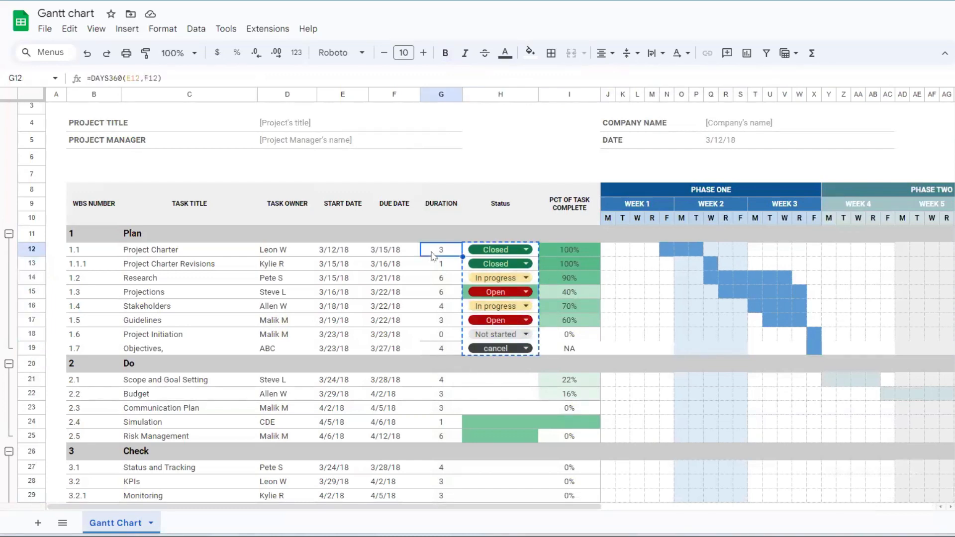
key(Right)
key(shift+Down)
key(shift+Down)
key(shift+Down)
key(shift+Down)
key(shift+Down)
key(shift+Down)
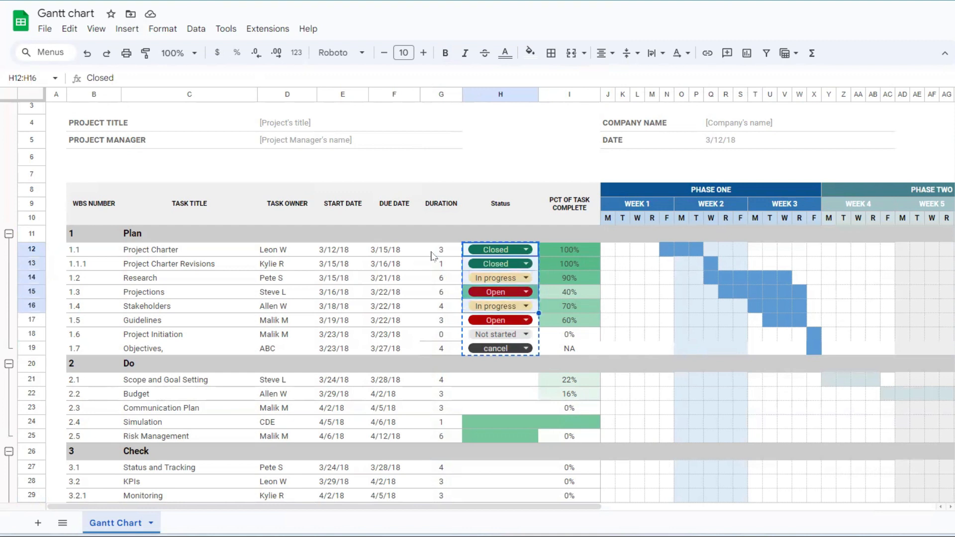
key(ctrl+c)
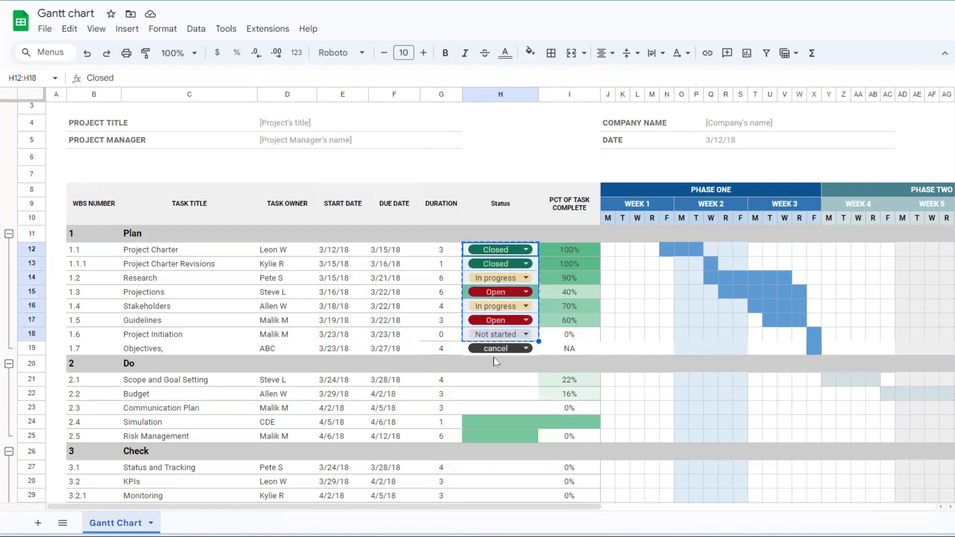
click(490, 380)
key(ctrl+v)
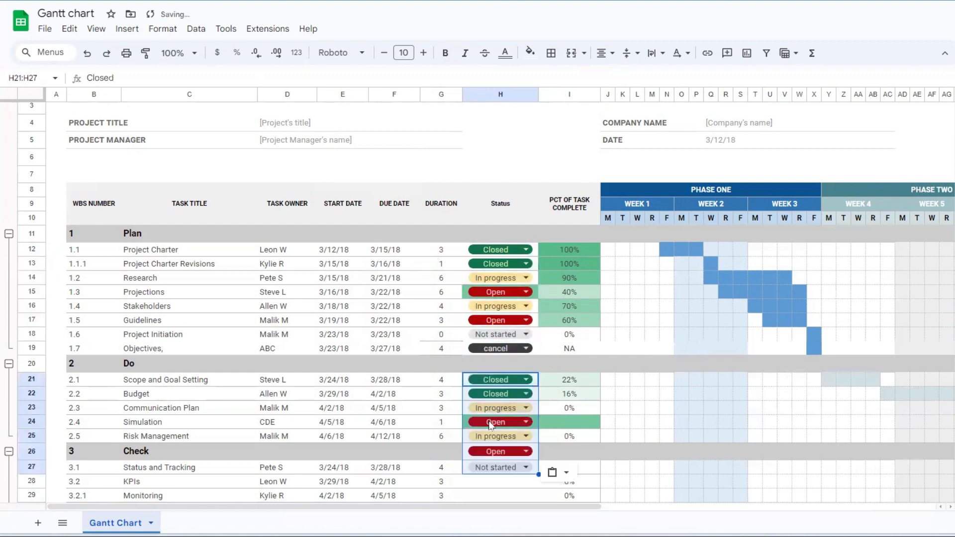
Step: Clear the status pasted into the Check heading row, and undo both the clearing and the paste
click(467, 456)
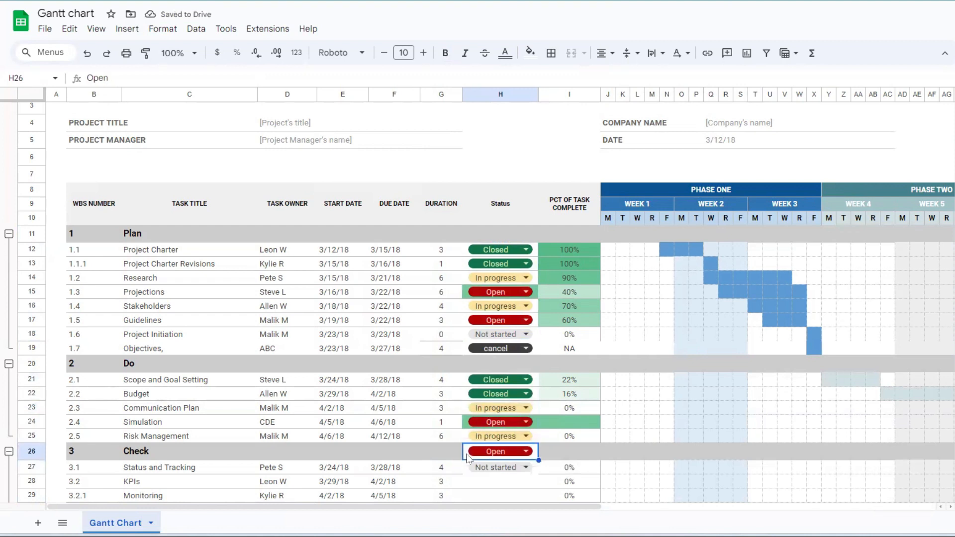
key(Delete)
key(ctrl+z)
key(ctrl+z)
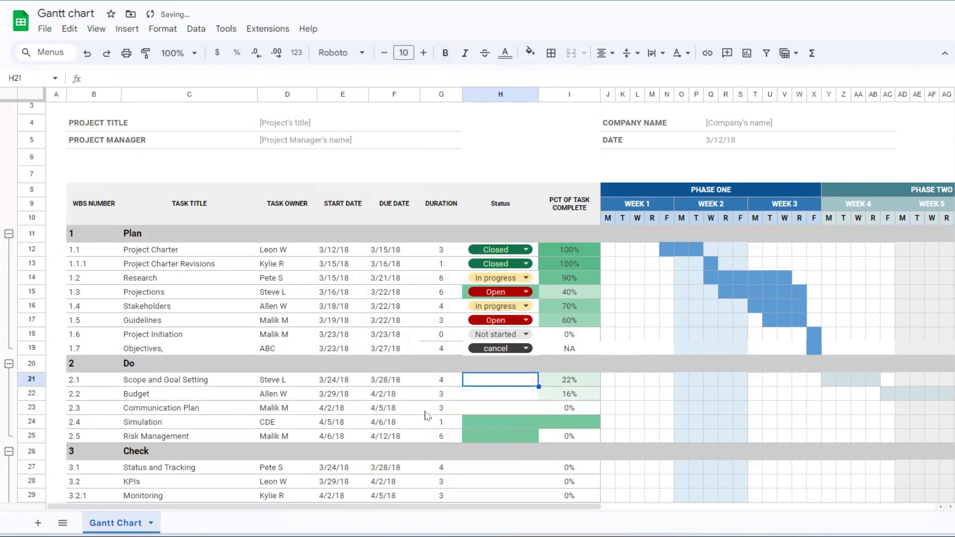
click(449, 383)
key(shift+Down)
key(shift+Down)
key(shift+Down)
key(shift+Down)
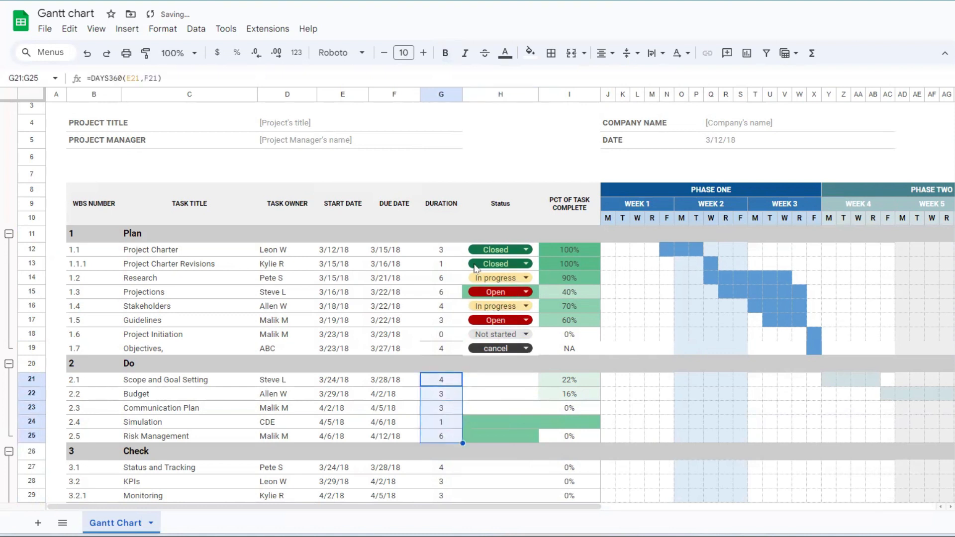
click(449, 251)
key(shift+Down)
key(shift+Down)
key(shift+Down)
key(shift+Down)
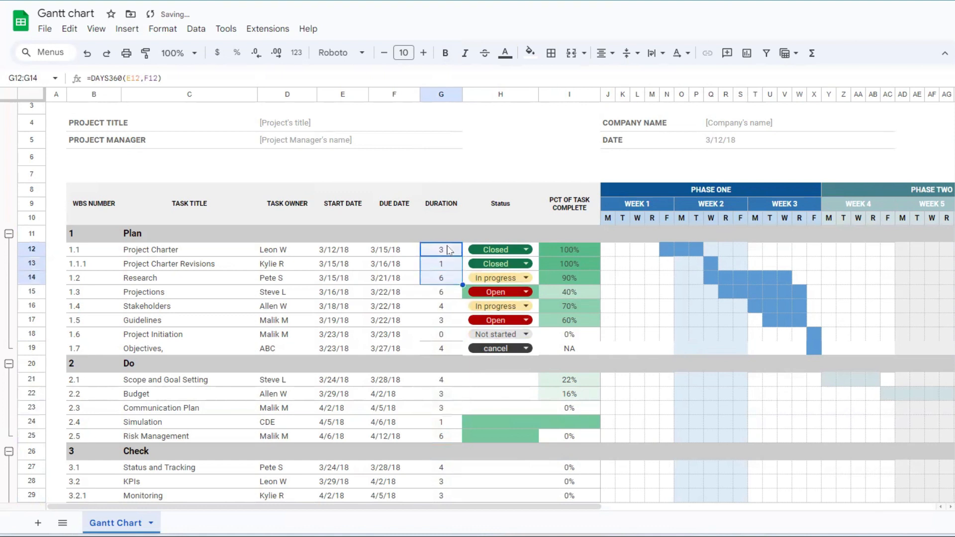
text(00)
key(Escape)
Step: Try to copy the Plan statuses in H12:H17 to the Do section's Status cells, starting at H21
click(535, 254)
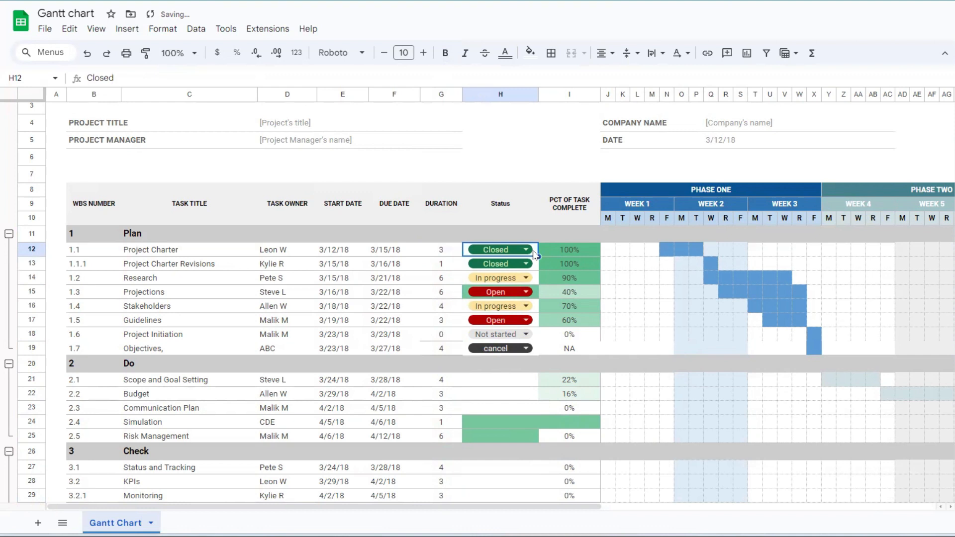
key(shift+Down)
key(shift+Down)
key(shift+Down)
key(shift+Down)
key(shift+Down)
key(ctrl+c)
click(491, 381)
key(ctrl+v)
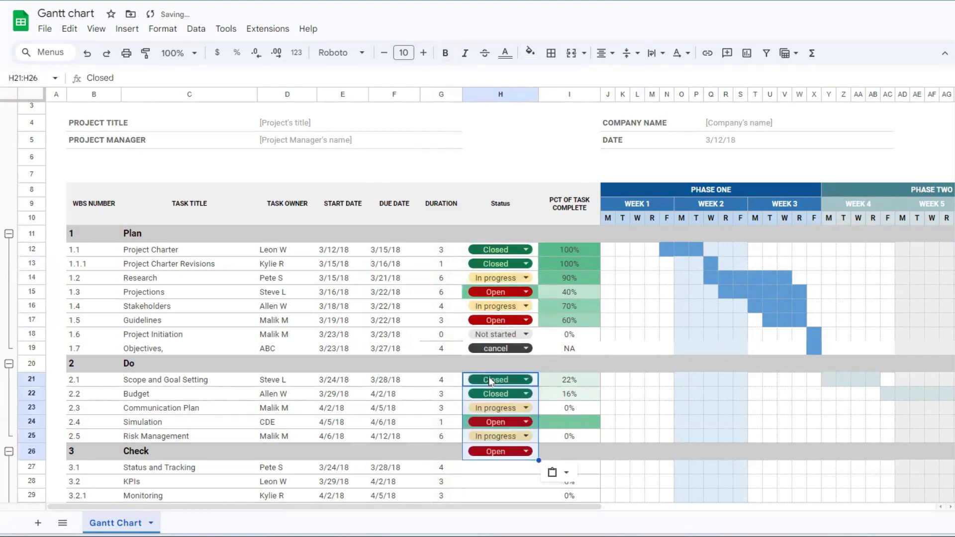
Step: Open the dropdown pasted into the Check heading row, leave it, and undo the paste of the Plan statuses
click(460, 453)
double_click(476, 455)
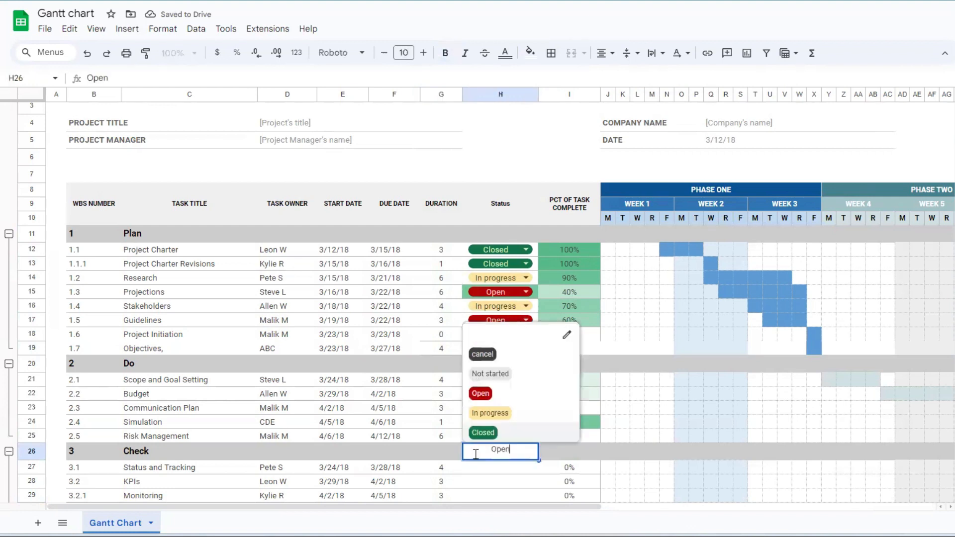
key(Escape)
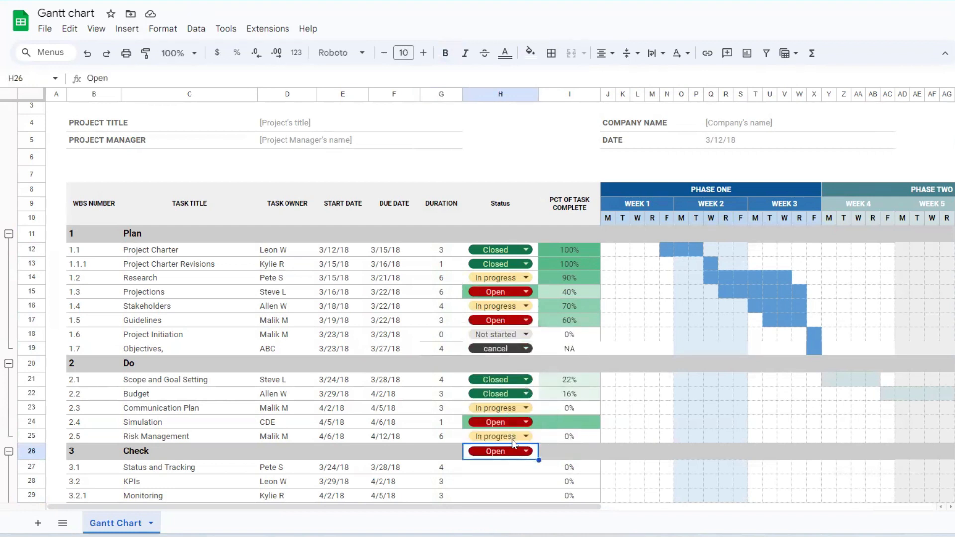
key(ctrl+z)
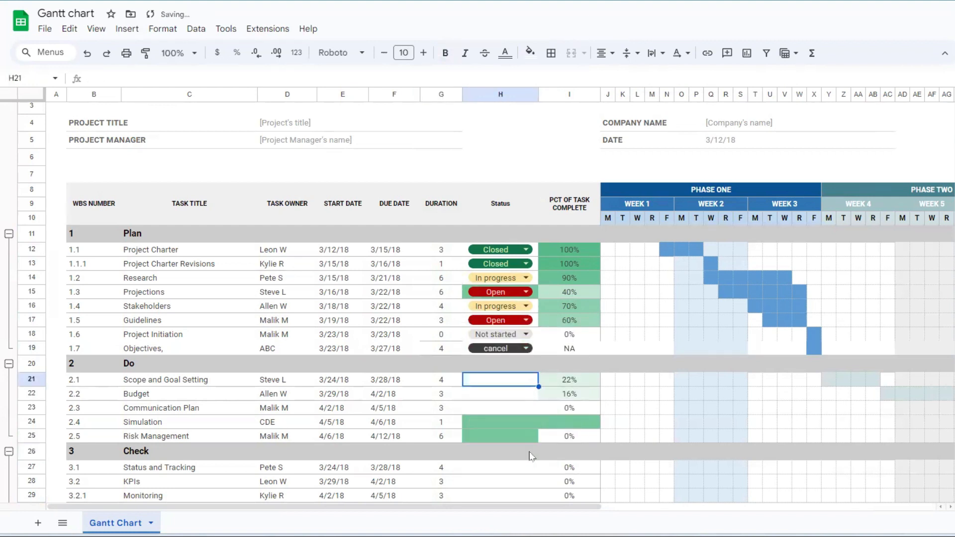
Step: Copy the Plan statuses in H12:H16 to the Do section's Status cells, starting at H21
click(536, 251)
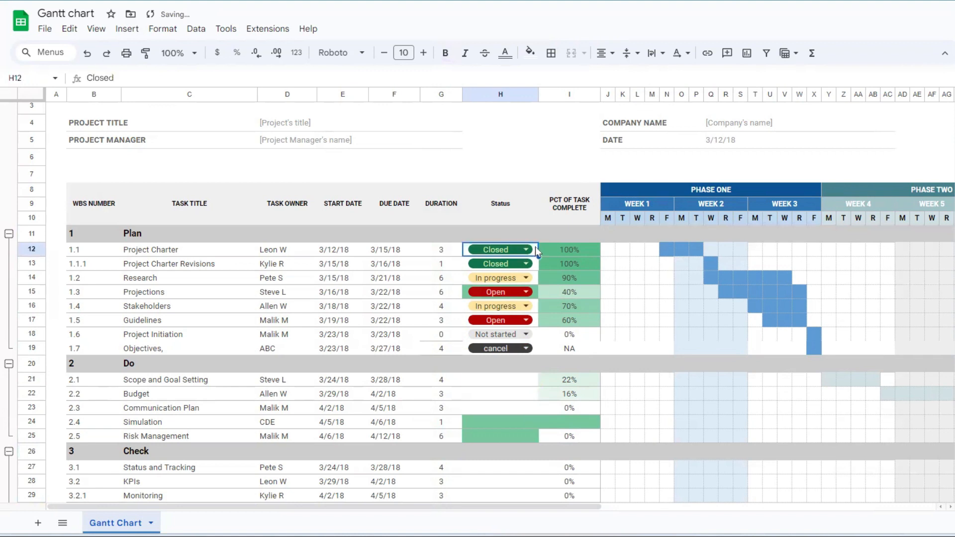
key(shift+Down)
key(shift+Down)
key(shift+Down)
key(shift+Down)
key(ctrl+c)
click(484, 370)
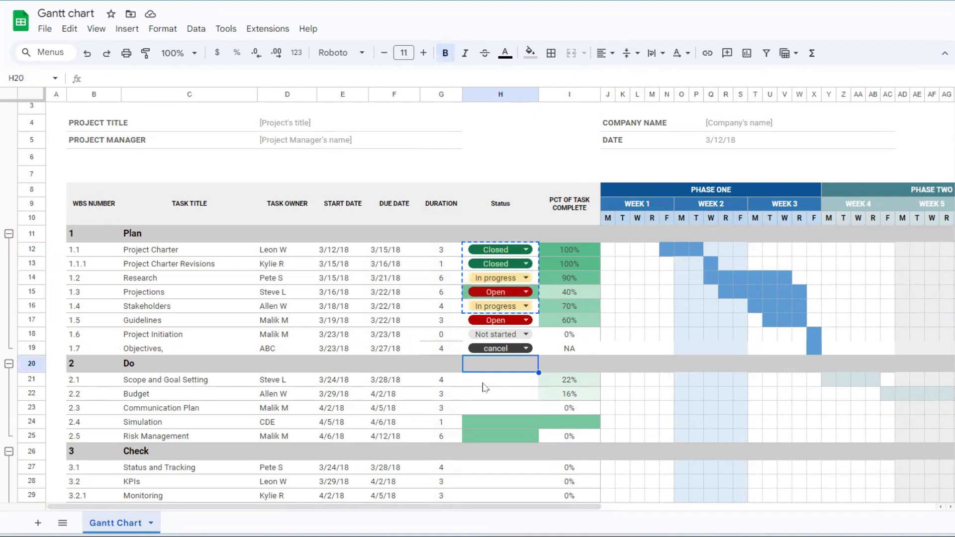
click(484, 384)
key(ctrl+v)
Step: Paste the same five copied statuses into the Check section from H27 and the Act section from H34
scroll(503, 379, down, 3)
click(498, 315)
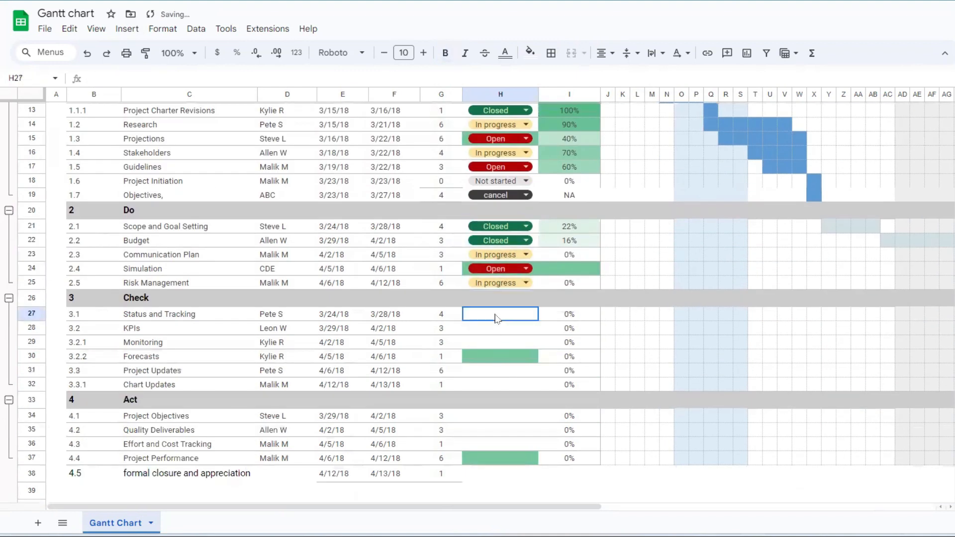
key(ctrl+v)
click(493, 383)
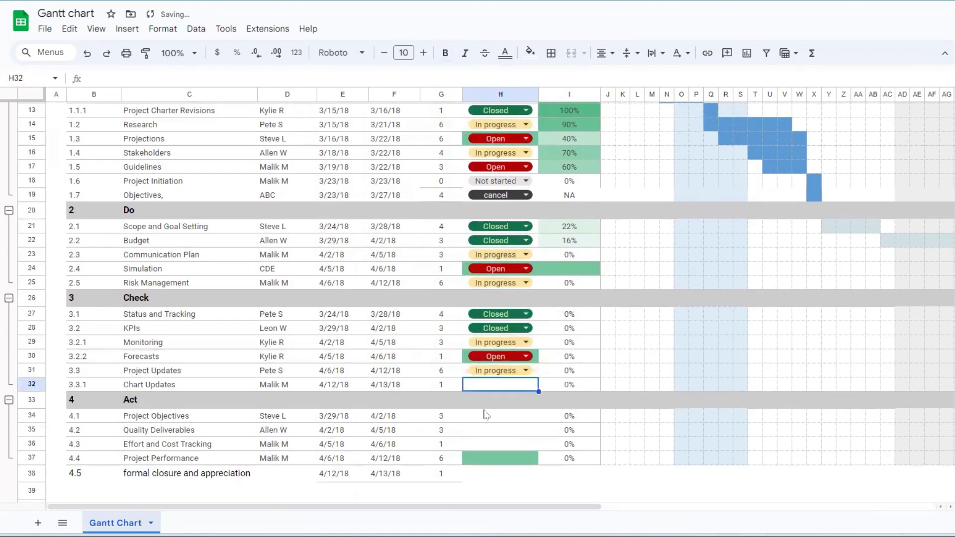
click(489, 417)
key(ctrl+v)
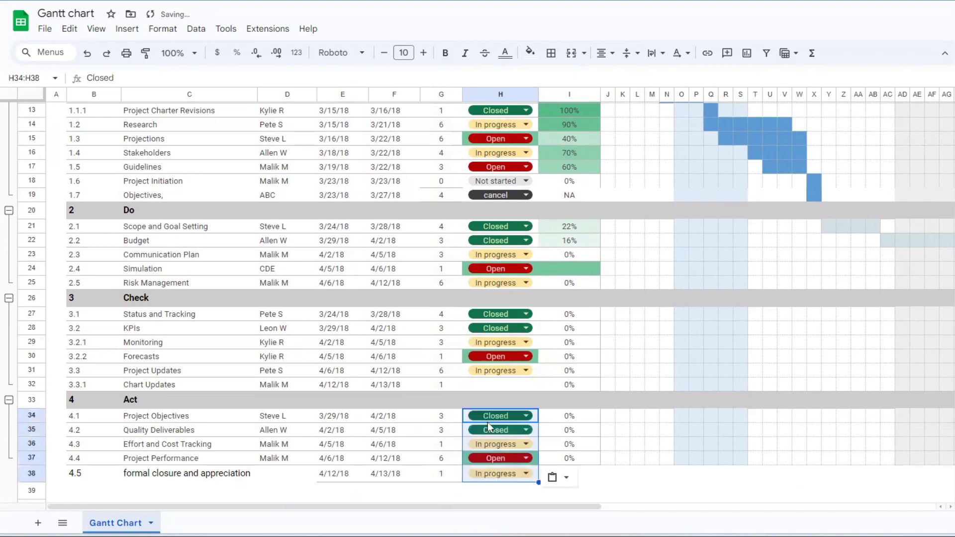
Step: Copy the Project Updates status in H31 to the Chart Updates row in H32 and set it to Open
click(495, 375)
key(ctrl+c)
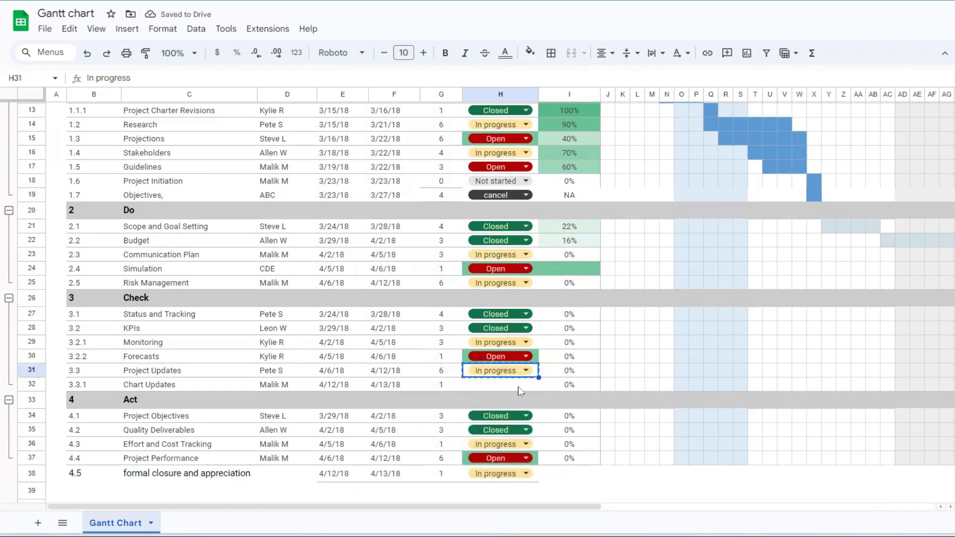
click(524, 386)
key(ctrl+v)
click(525, 385)
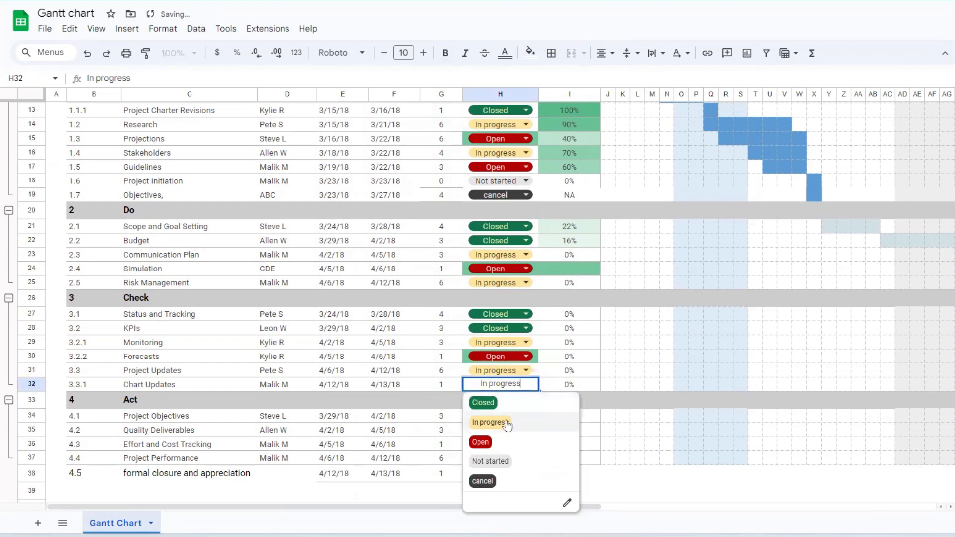
click(493, 442)
Step: Show the column stats for the whole Status column
scroll(494, 325, up, 3)
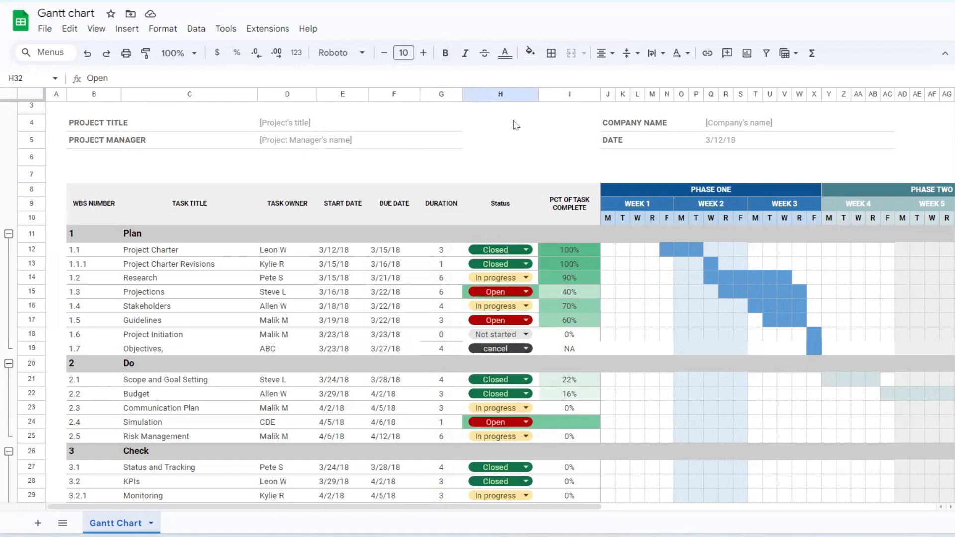
click(497, 95)
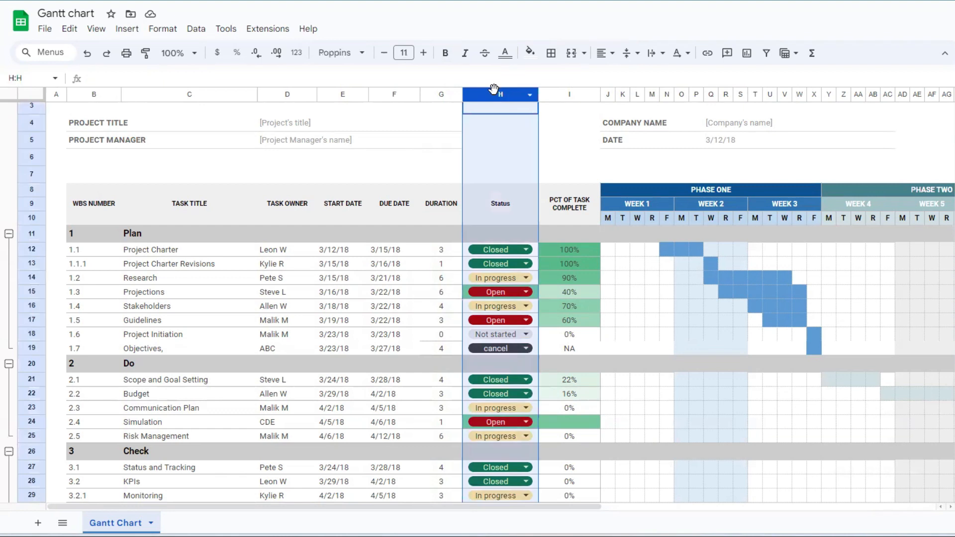
click(132, 31)
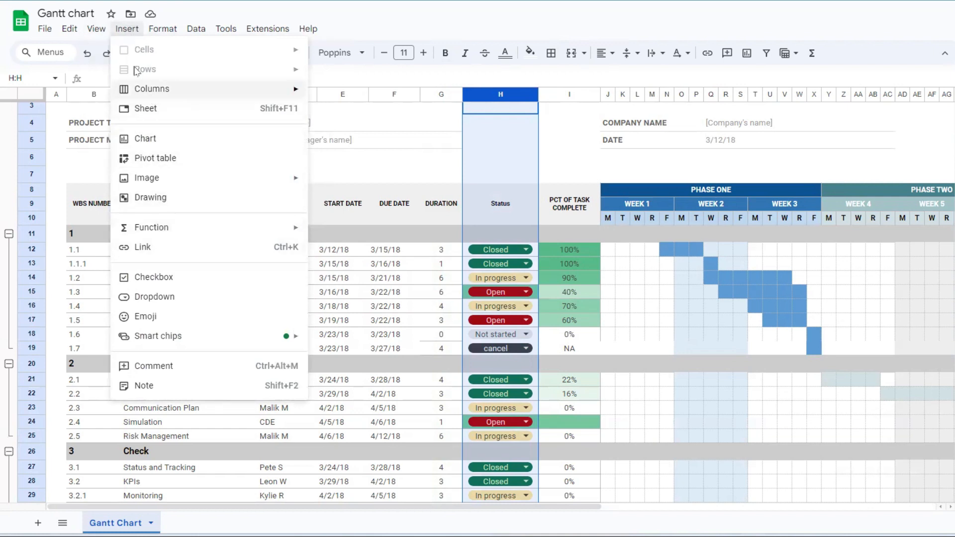
mouse_move(190, 32)
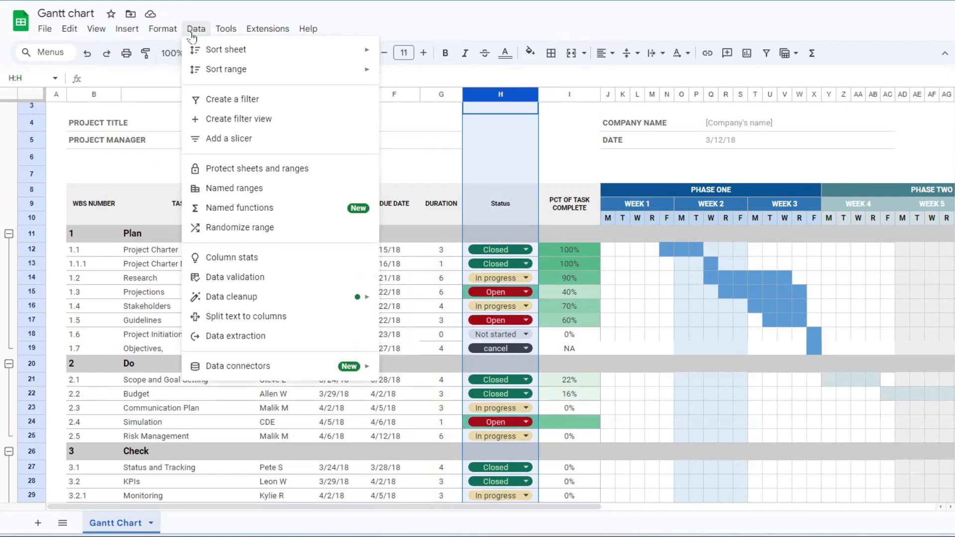
click(237, 259)
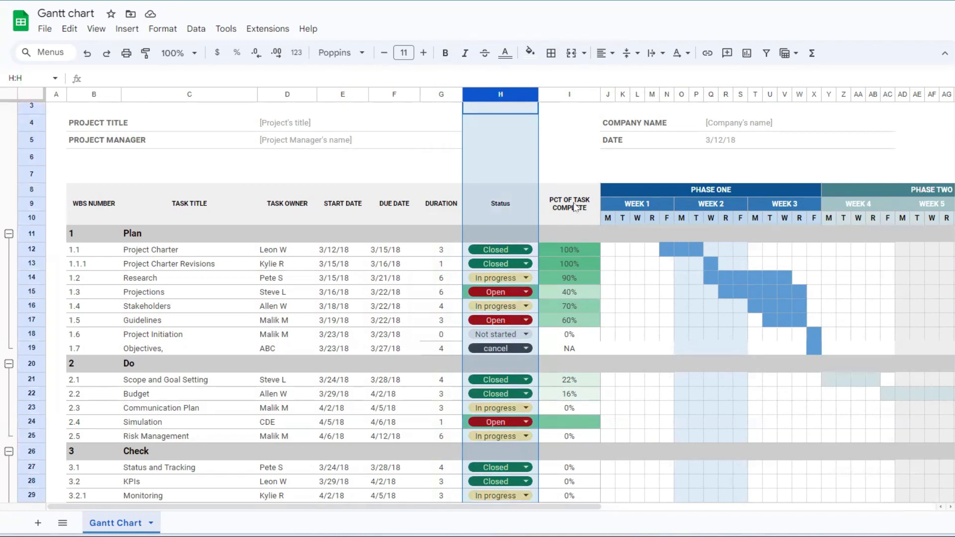
Step: Set the percentage complete of Scope and Goal Setting and Budget to 100% in I21 and I22
click(590, 298)
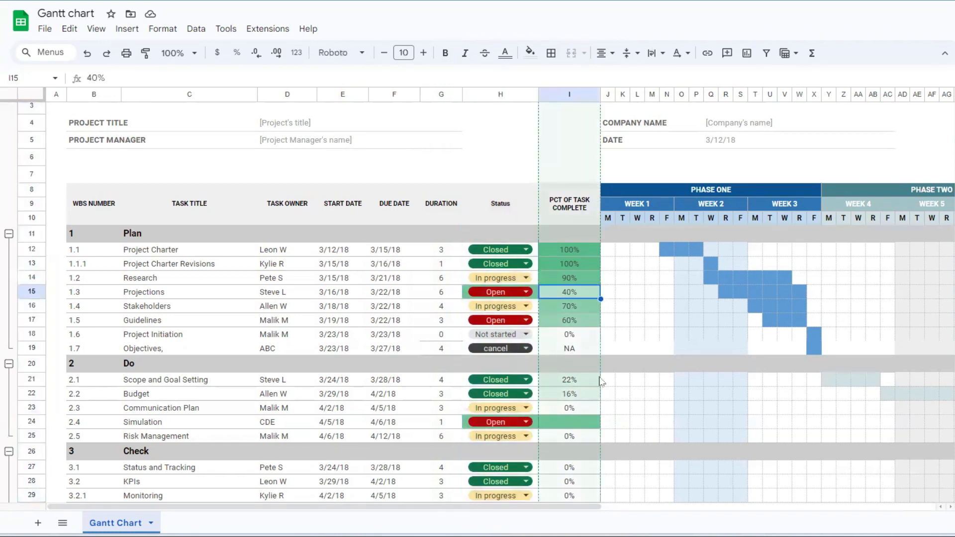
click(583, 383)
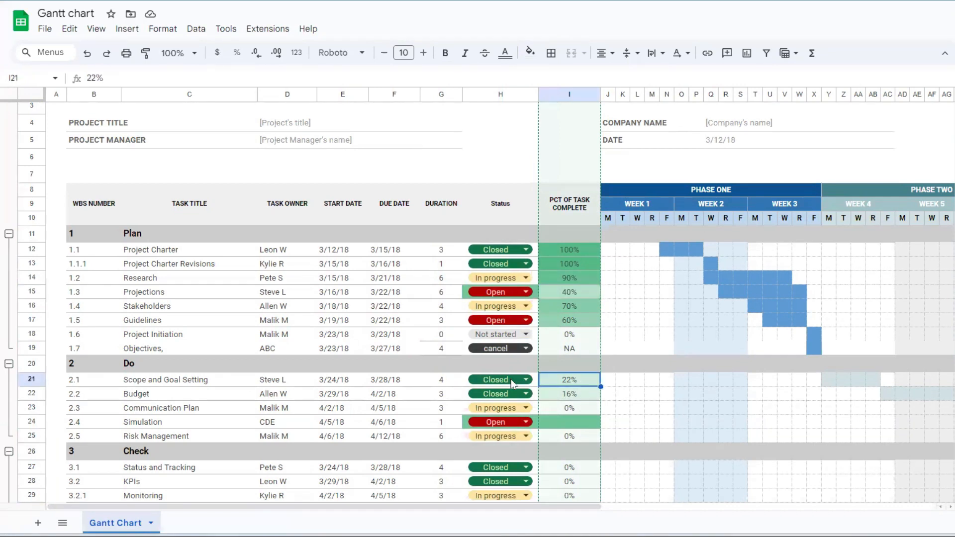
text(100)
key(Return)
text(100)
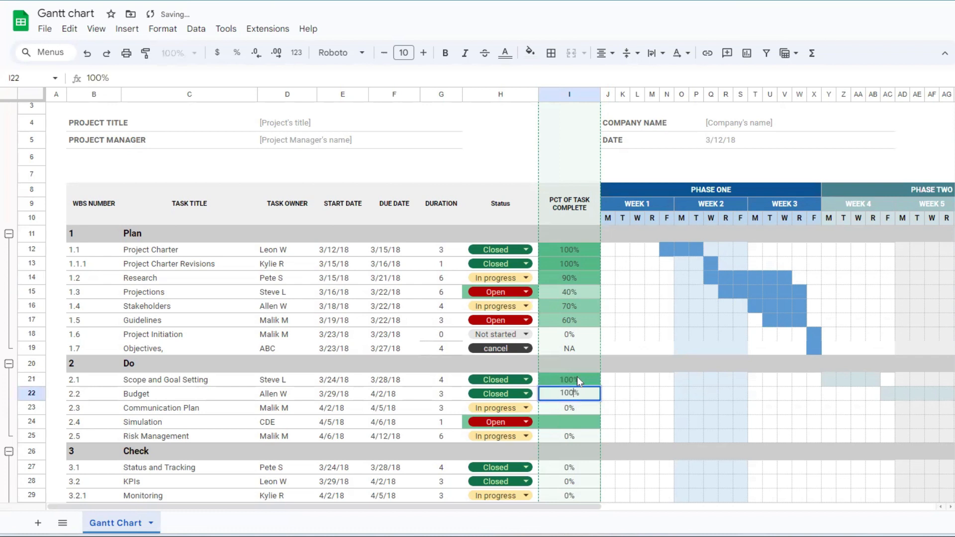
key(Return)
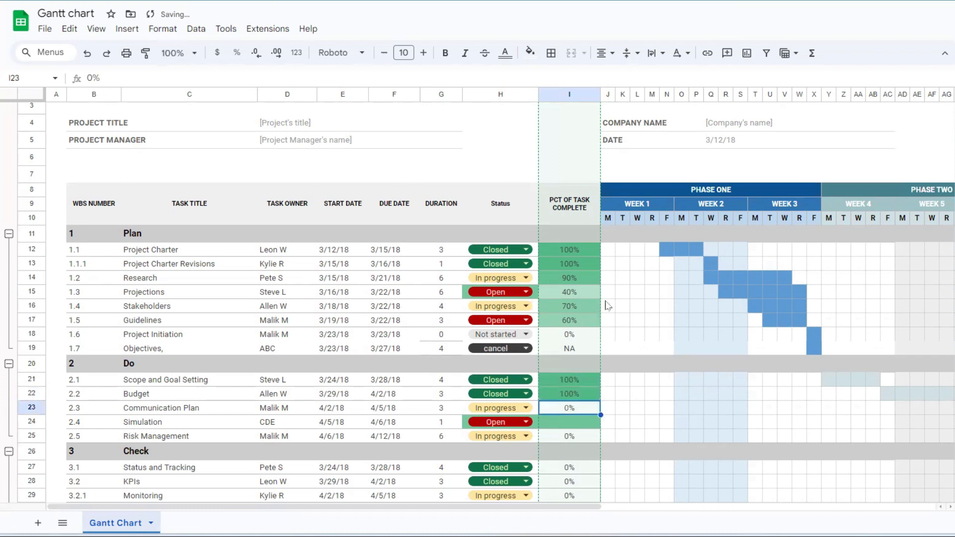
Step: Look over the Gantt timeline across its phases and weeks, and the task rows of all sections
click(668, 264)
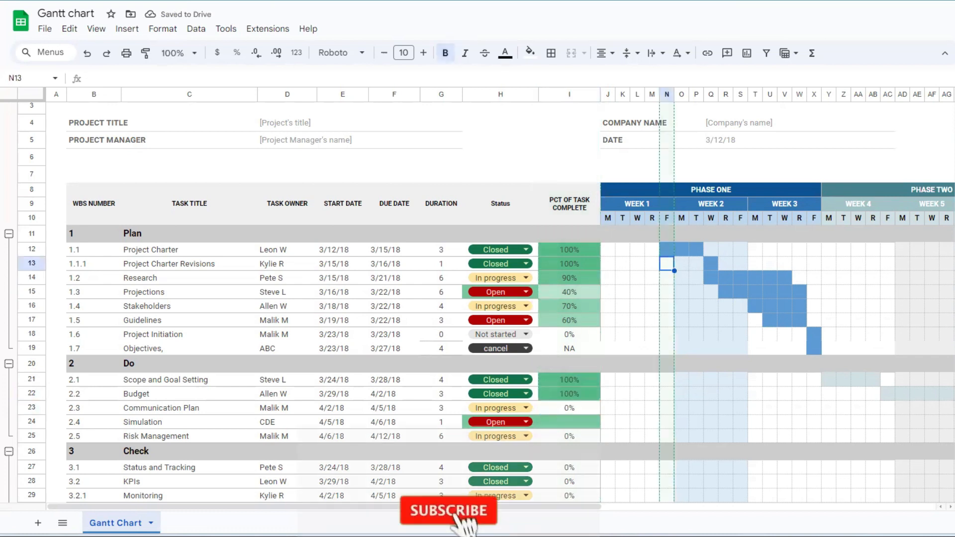
scroll(575, 513, right, 10)
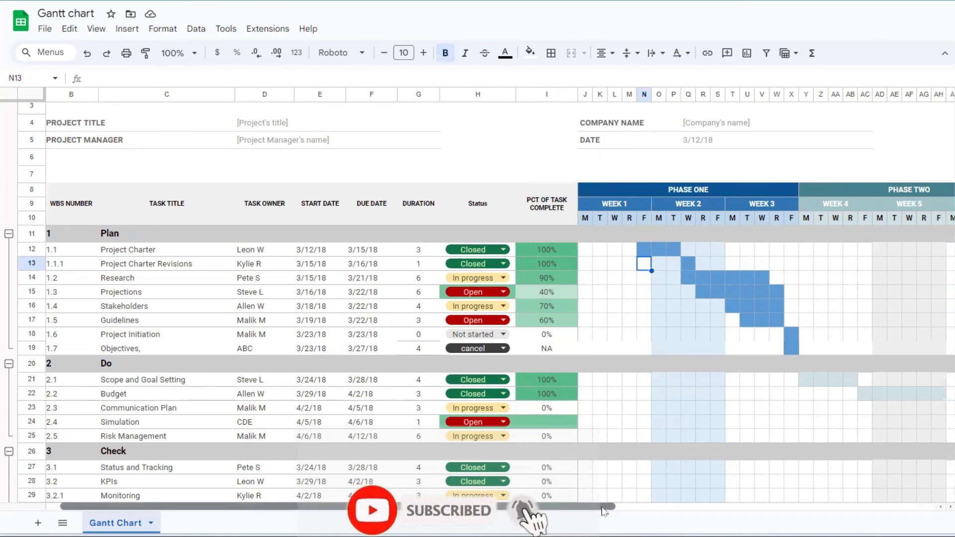
scroll(792, 502, right, 10)
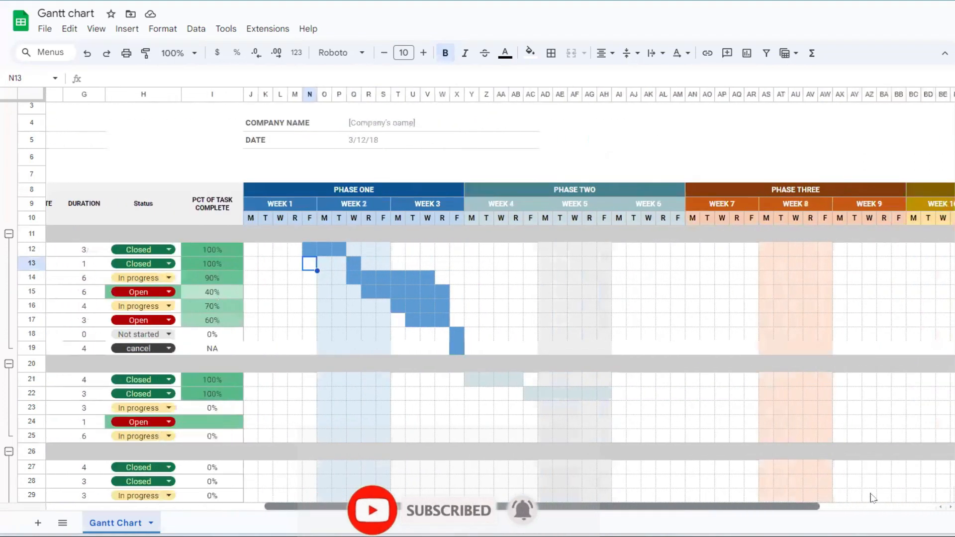
scroll(839, 503, left, 6)
scroll(561, 520, left, 10)
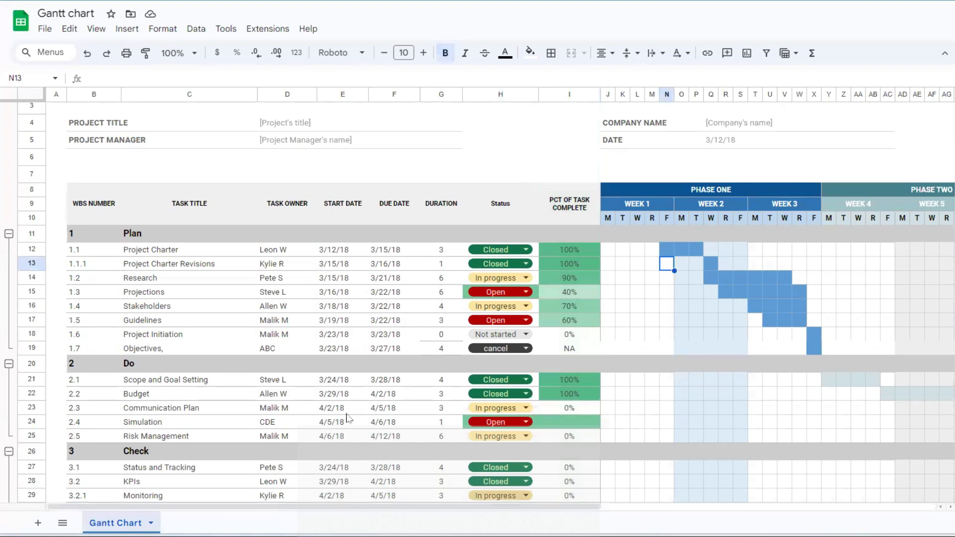
scroll(255, 289, down, 5)
scroll(255, 290, up, 5)
scroll(254, 290, up, 1)
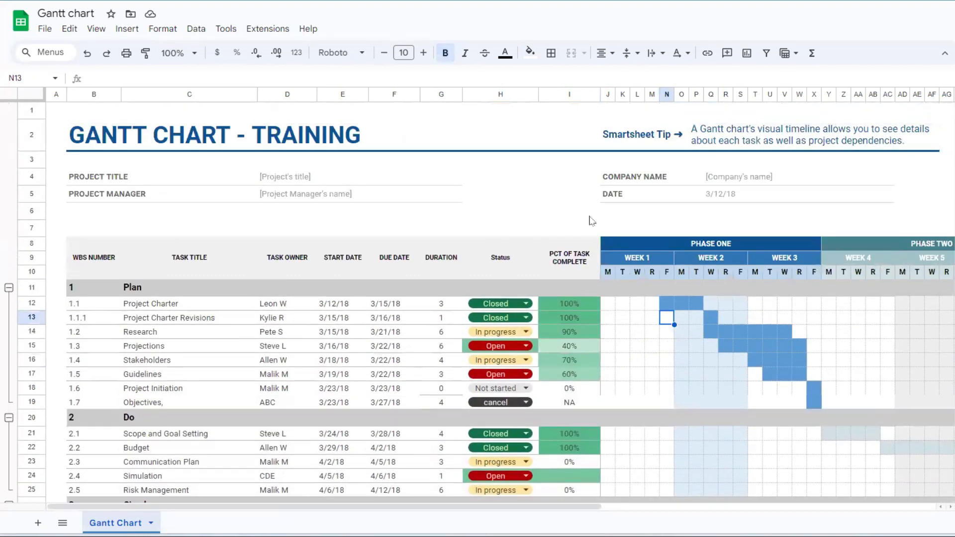
Step: Replace the PHASE ONE heading in row 8 with Plan and the PHASE TWO heading with Do
click(744, 244)
key(BackSpace)
text(pKA)
key(BackSpace)
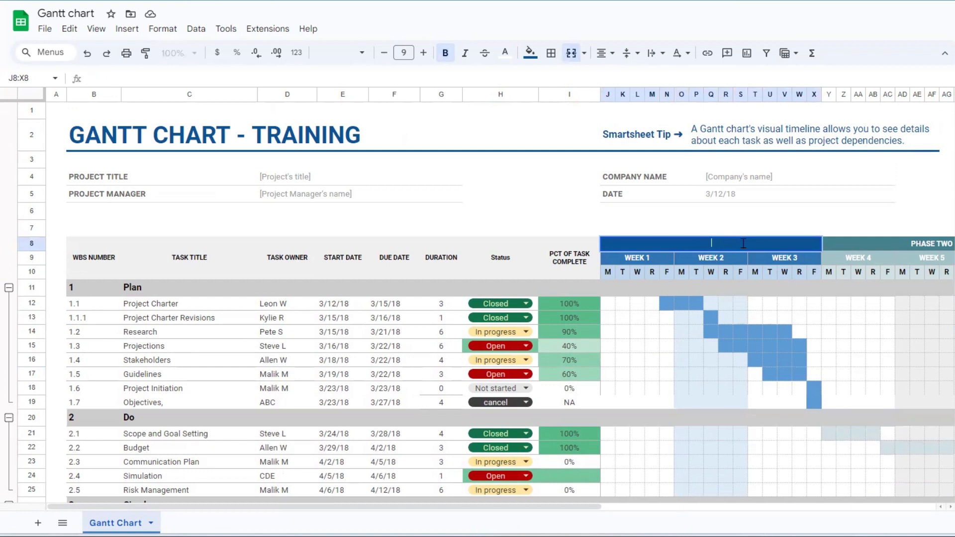
text(Plam)
key(BackSpace)
text(n)
key(Tab)
text(Do)
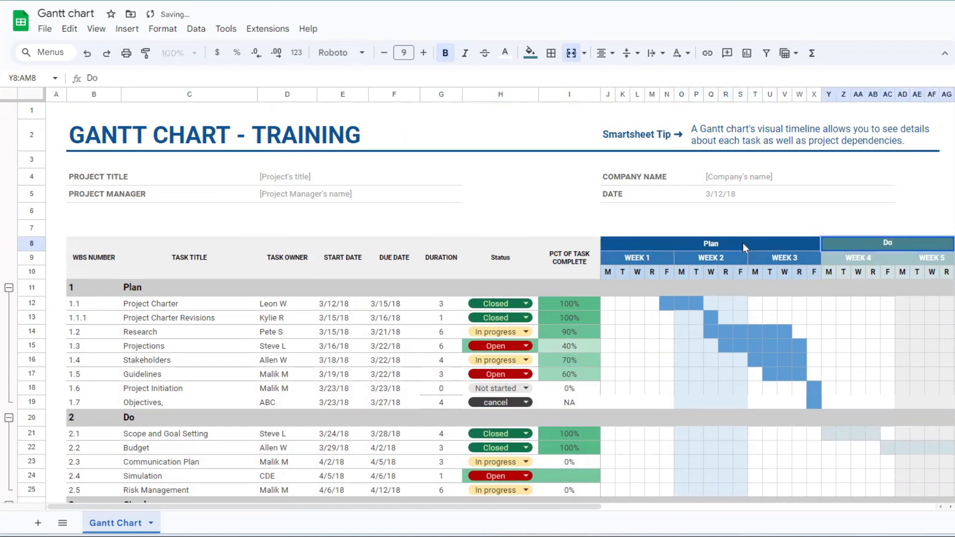
Step: Replace the third phase heading, above weeks 7 to 9, with Check
key(Tab)
text(C)
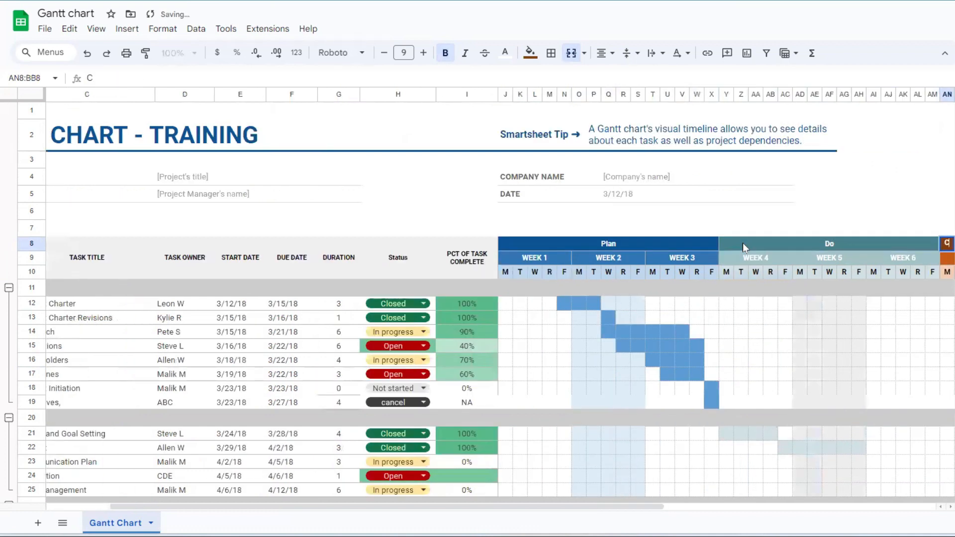
text(je)
key(BackSpace)
key(BackSpace)
text(heck)
key(Return)
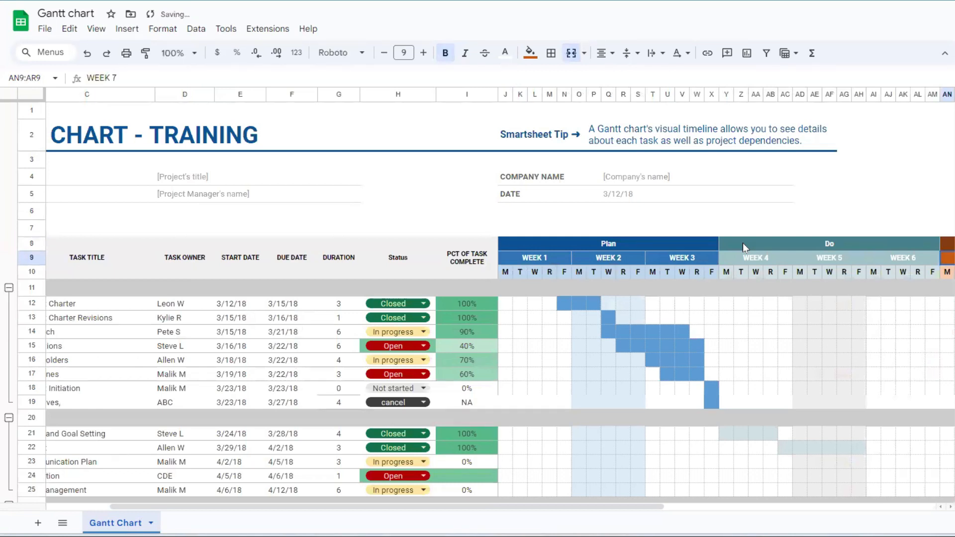
Step: Replace the PHASE FOUR heading in row 8 with Act
key(Right)
key(Right)
key(Right)
key(Right)
key(Up)
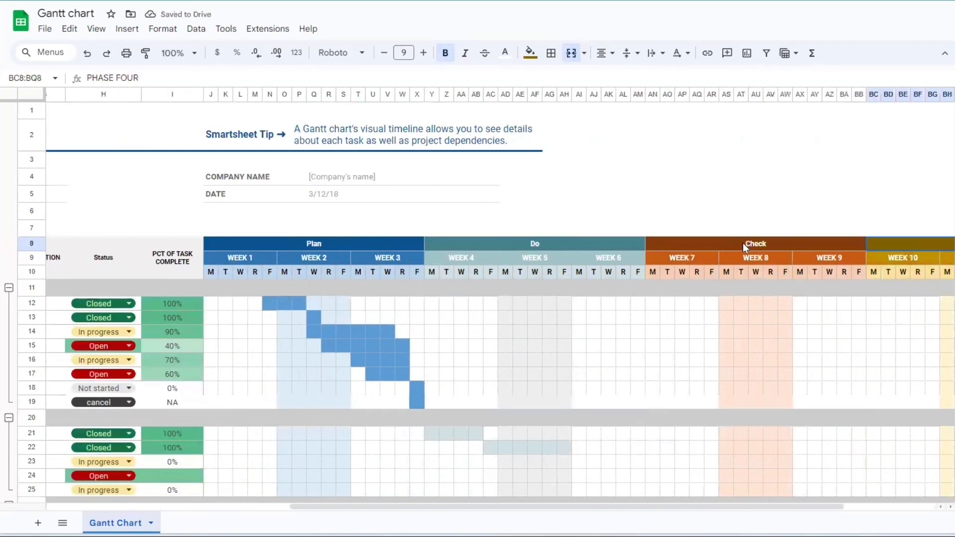
text(Act)
key(Return)
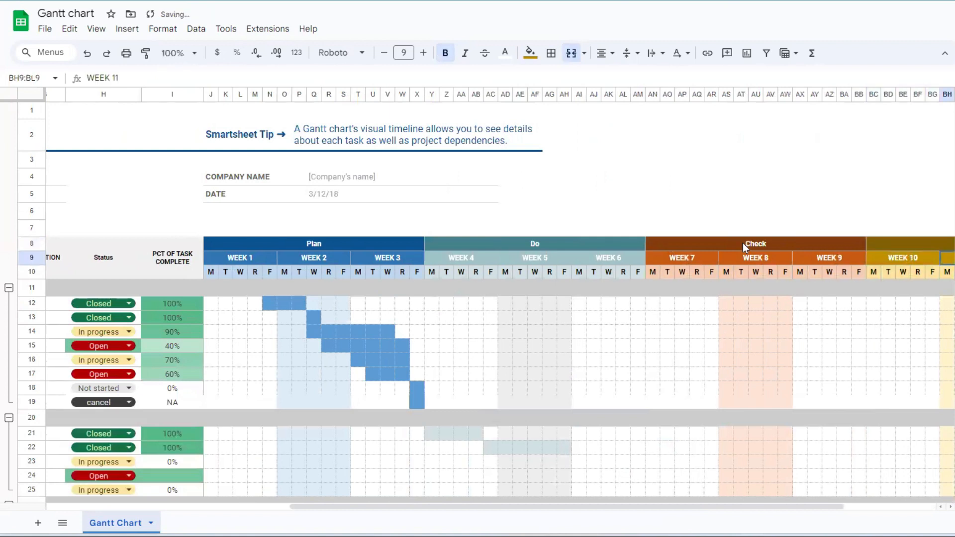
click(815, 500)
drag(812, 505, 212, 493)
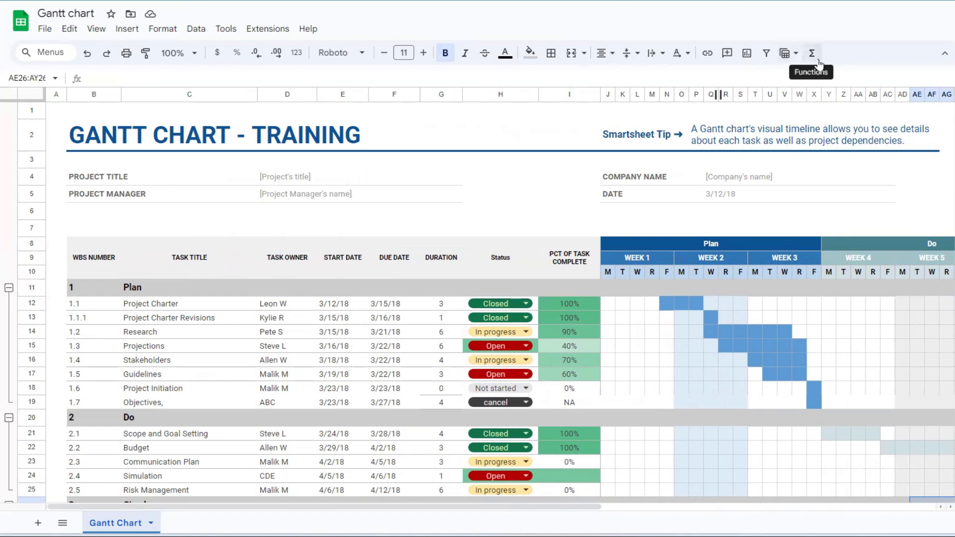
click(44, 28)
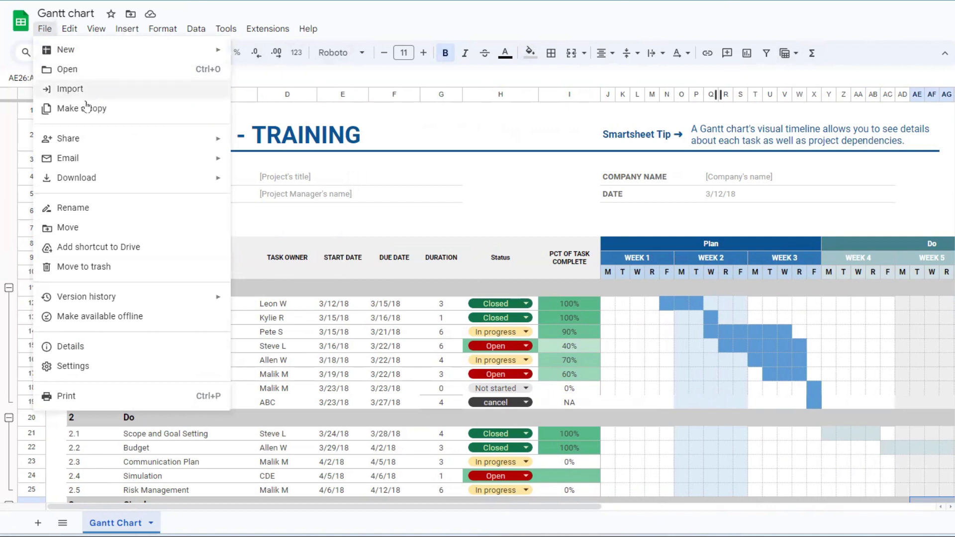
mouse_move(83, 148)
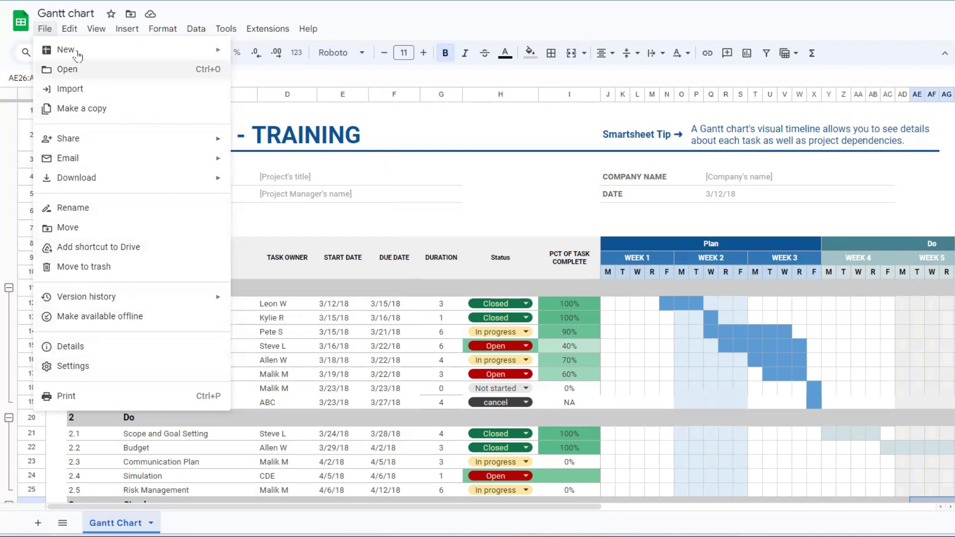
click(69, 30)
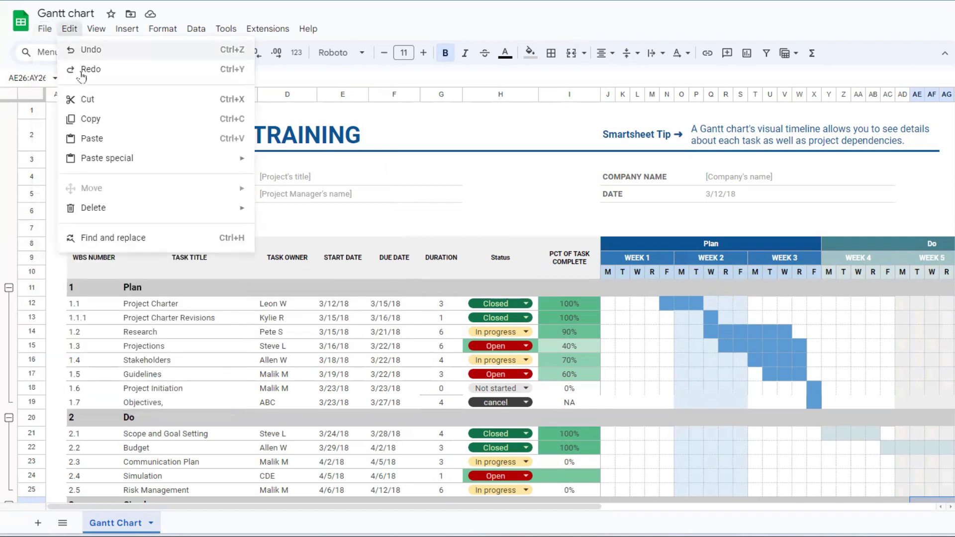
click(96, 29)
mouse_move(96, 29)
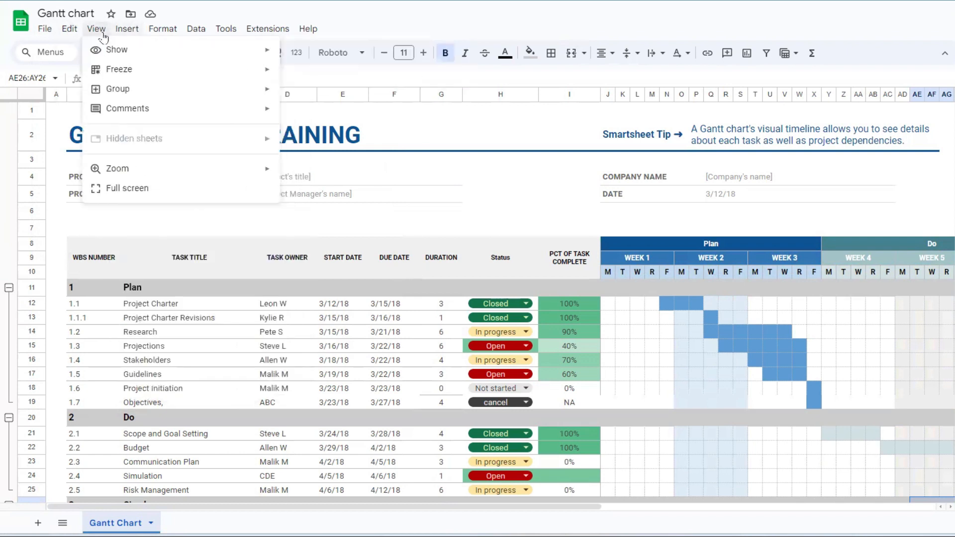
mouse_move(101, 72)
mouse_move(143, 29)
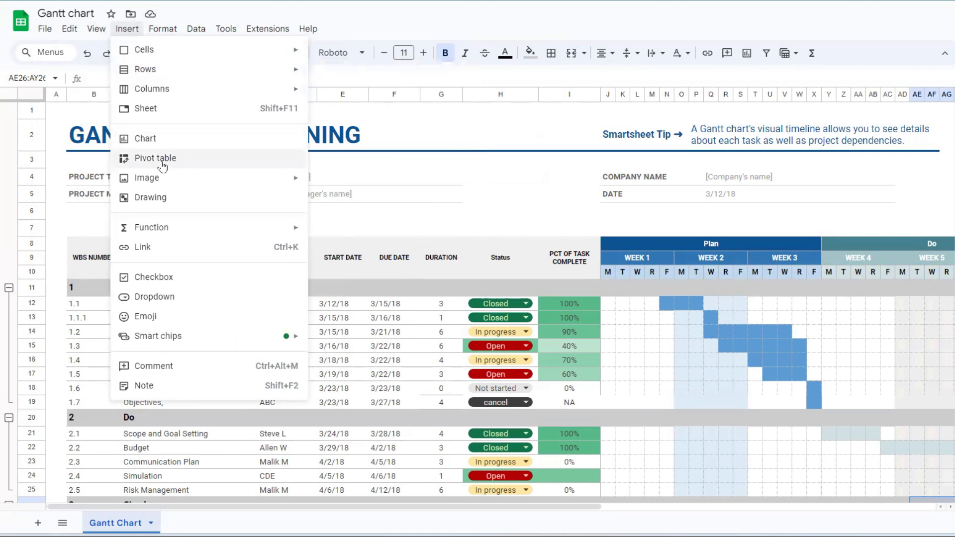
mouse_move(165, 183)
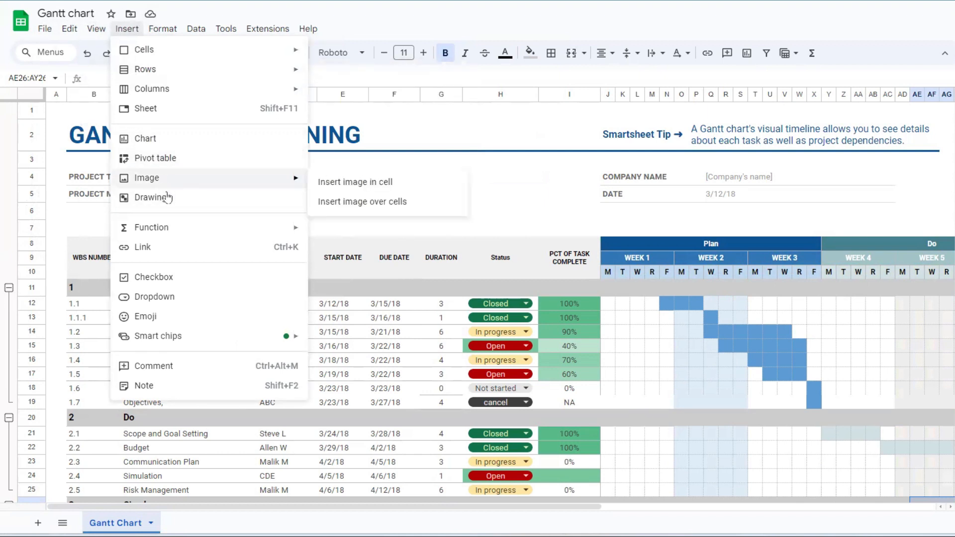
mouse_move(162, 225)
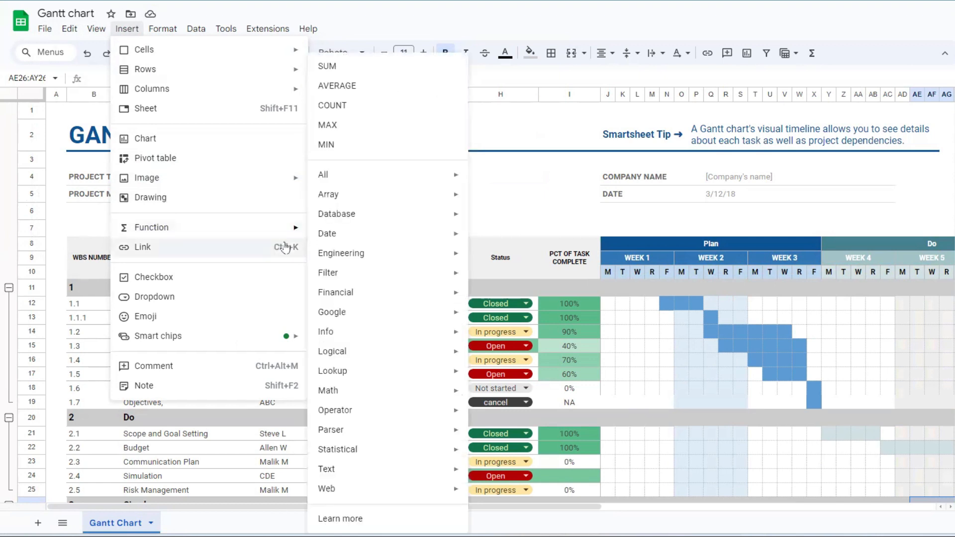
mouse_move(352, 353)
mouse_move(345, 378)
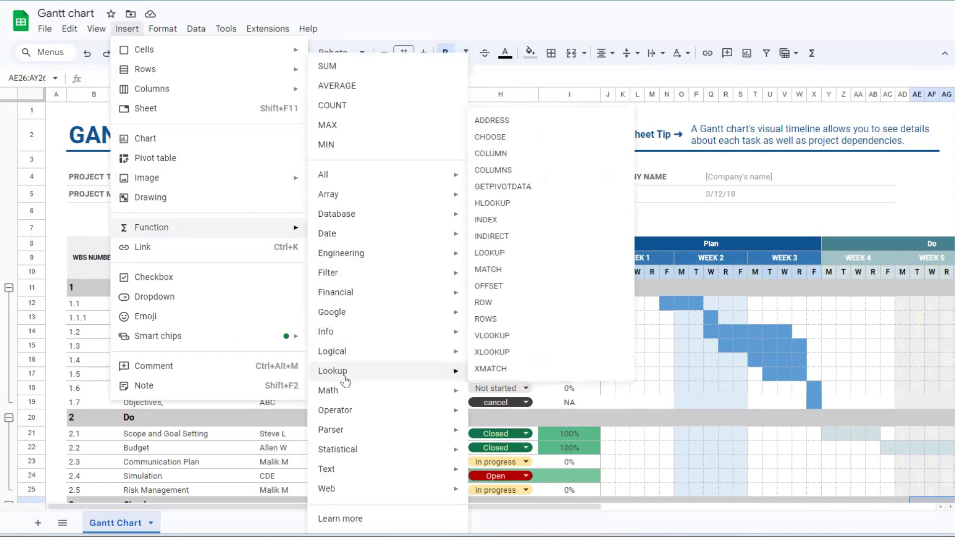
mouse_move(347, 454)
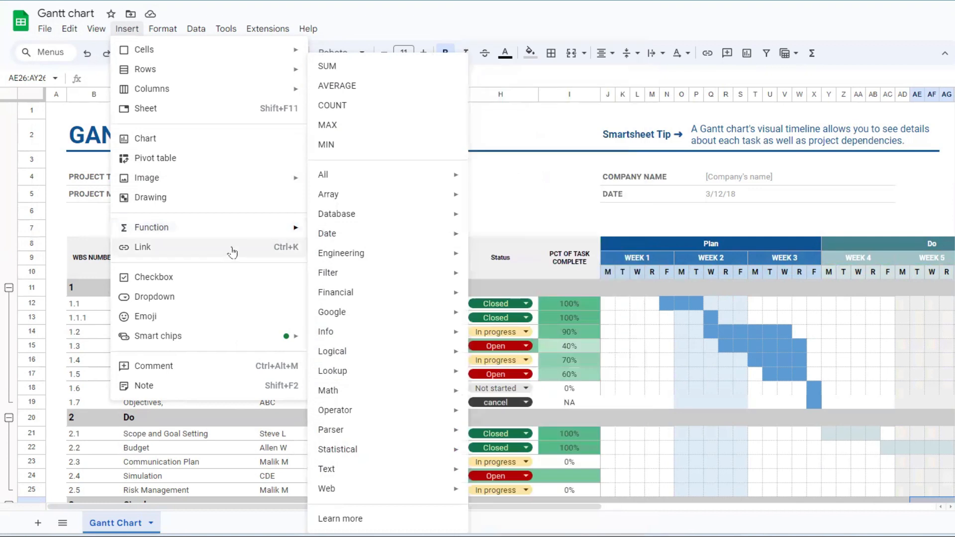
key(Escape)
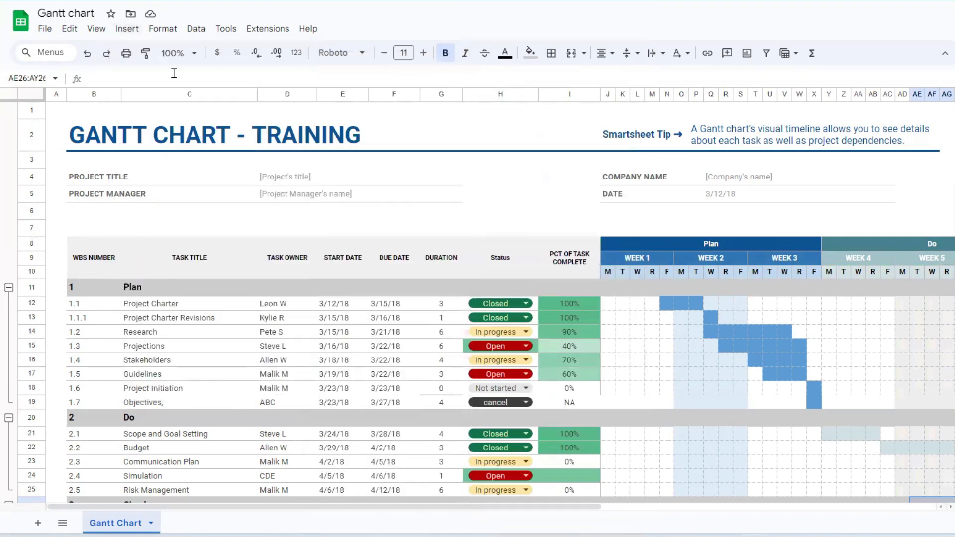
click(166, 30)
mouse_move(194, 157)
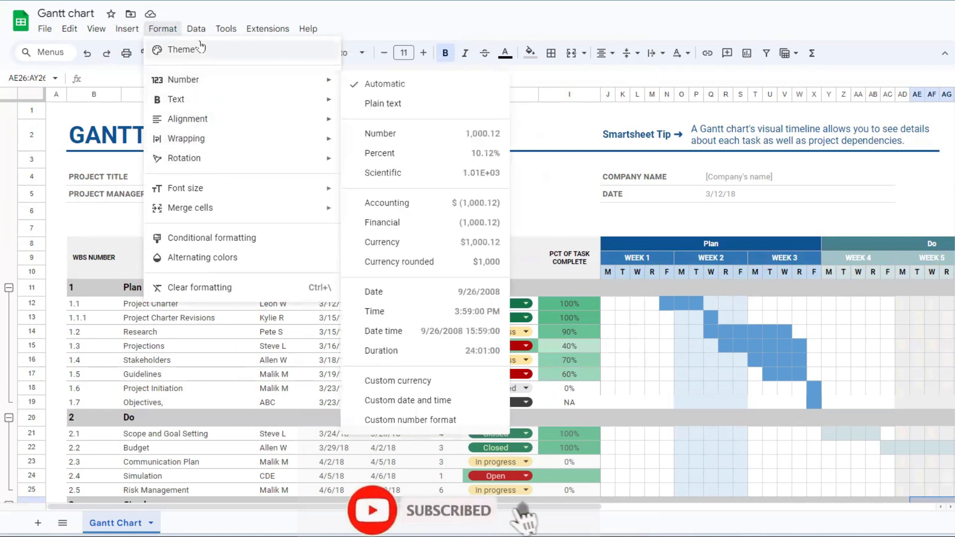
Step: Add a slicer to the Gantt chart sheet
mouse_move(196, 29)
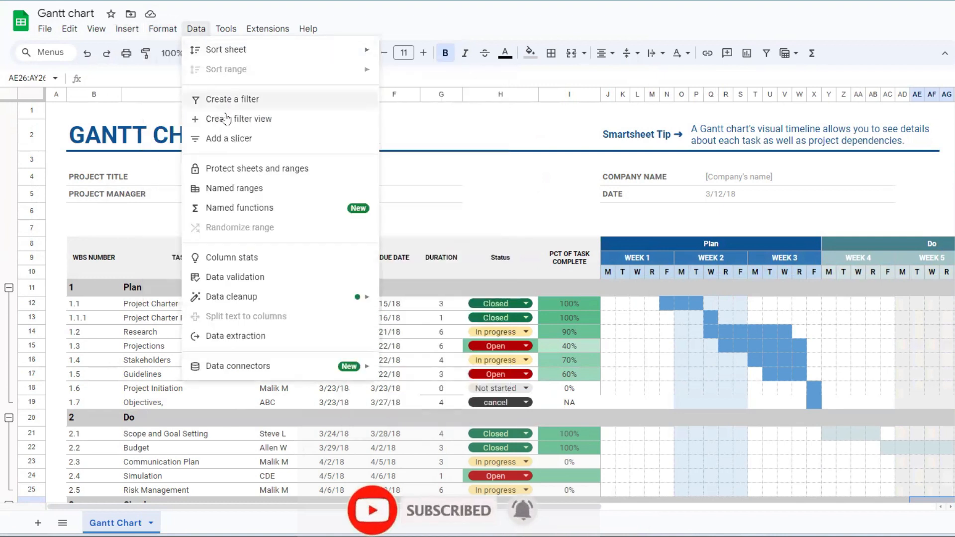
click(234, 139)
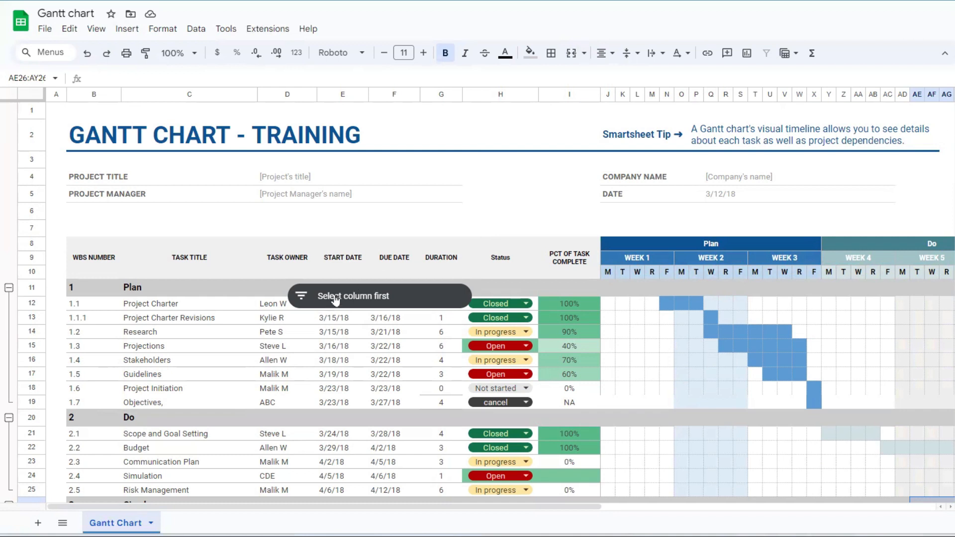
click(495, 259)
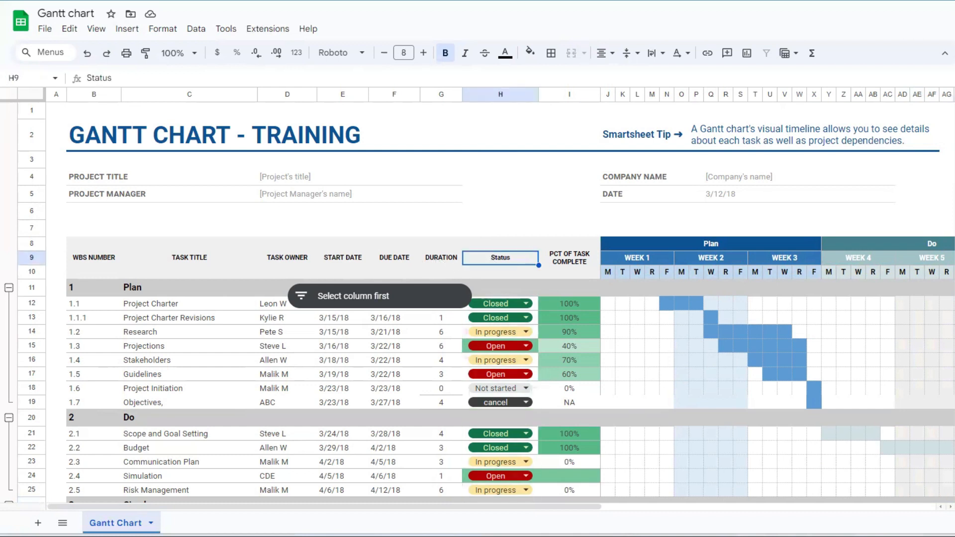
key(ctrl+z)
Step: Add a second slicer with the whole Status column H selected
click(499, 93)
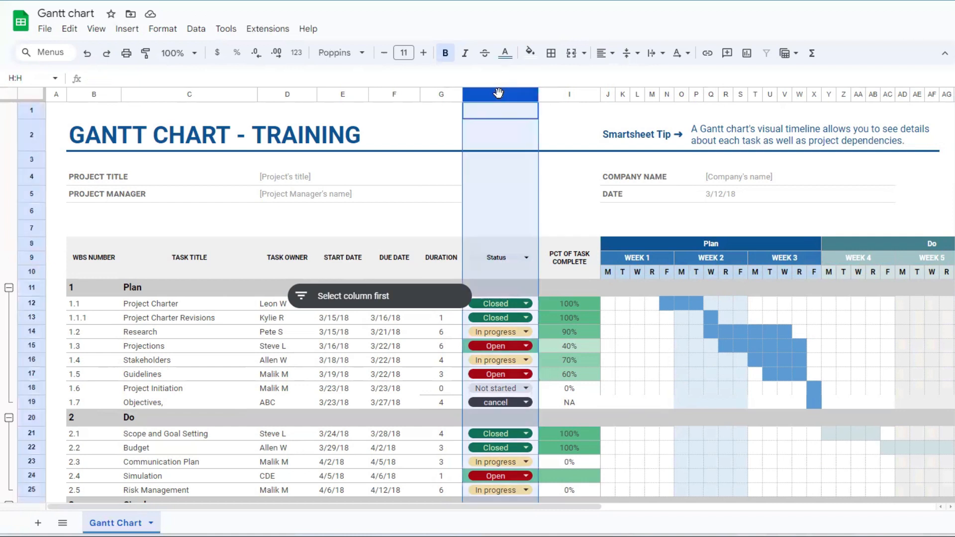
click(221, 29)
mouse_move(202, 32)
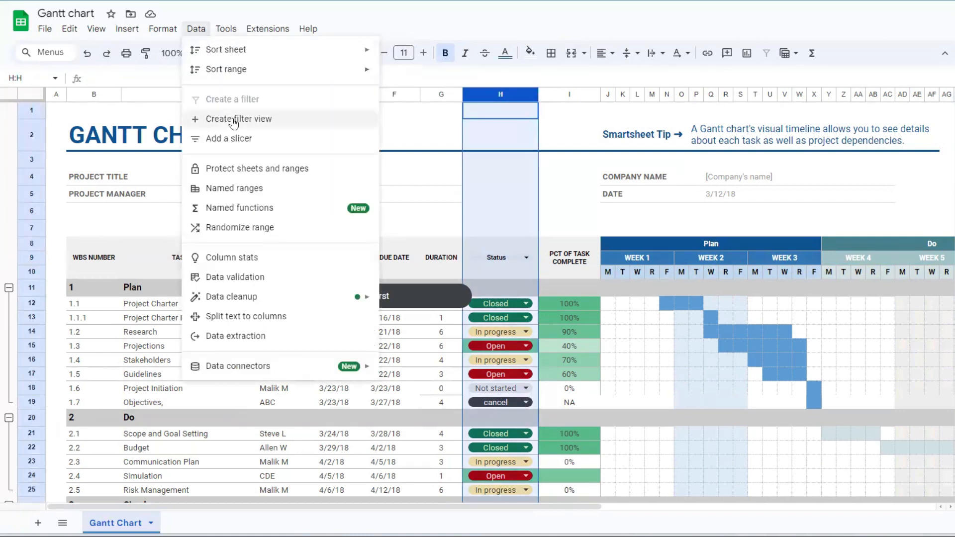
click(230, 139)
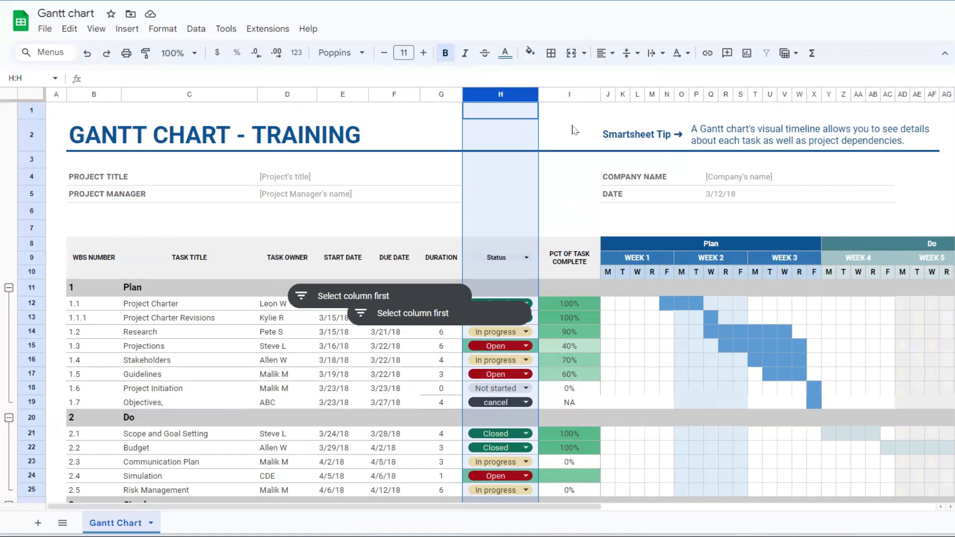
Step: Run a spell check on the Status column and dismiss its results
click(196, 31)
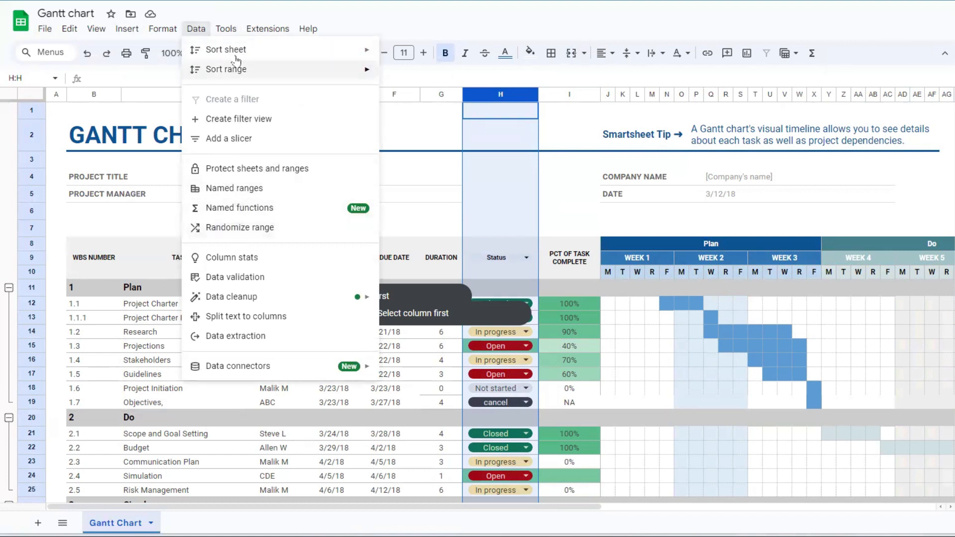
mouse_move(227, 32)
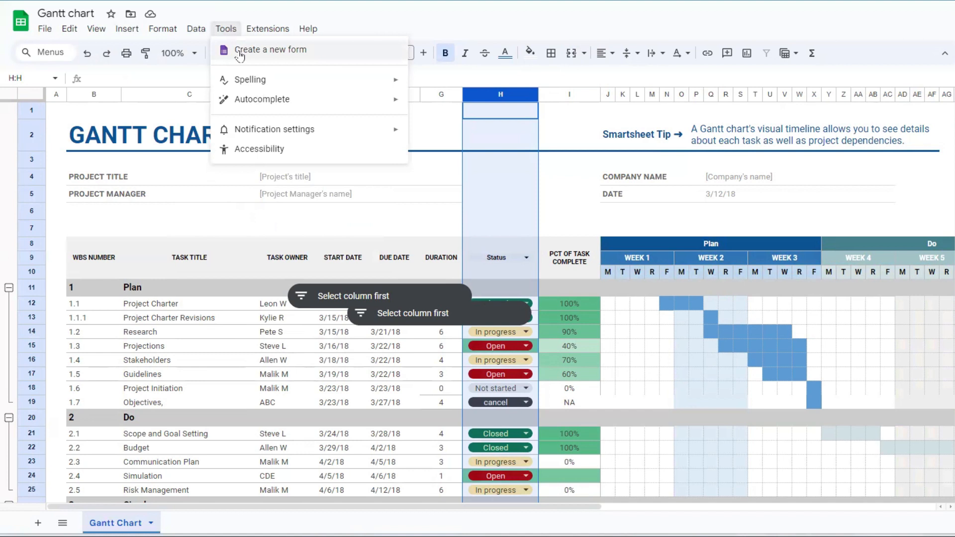
mouse_move(250, 88)
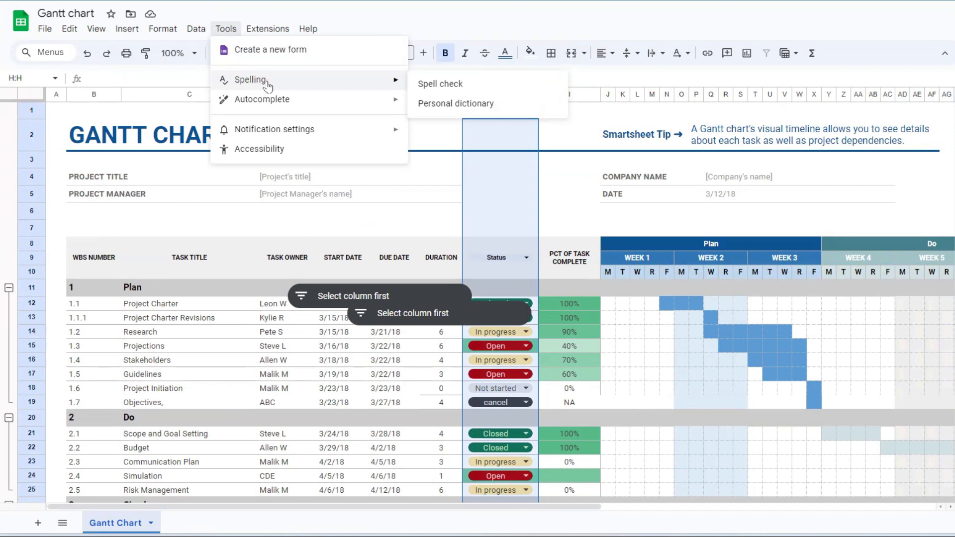
click(444, 86)
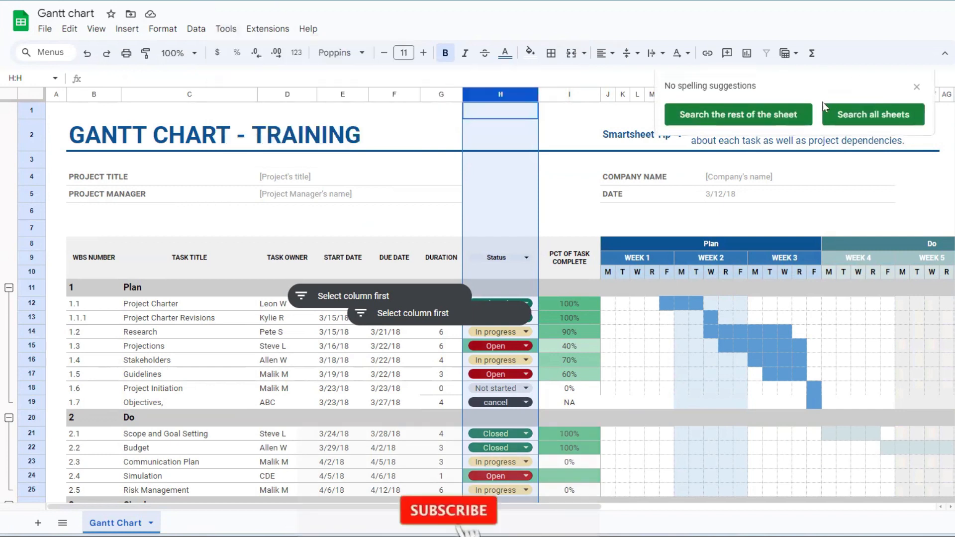
click(917, 90)
click(267, 29)
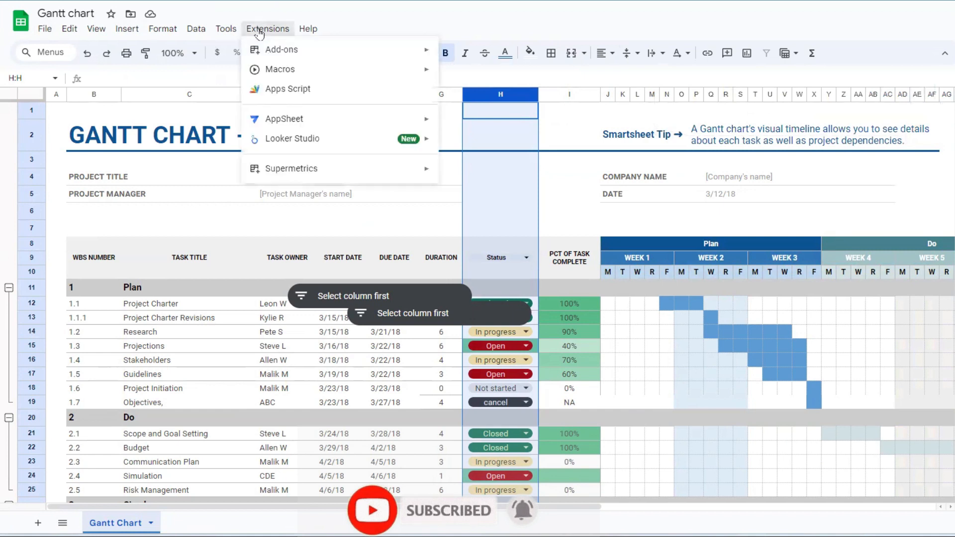
mouse_move(305, 71)
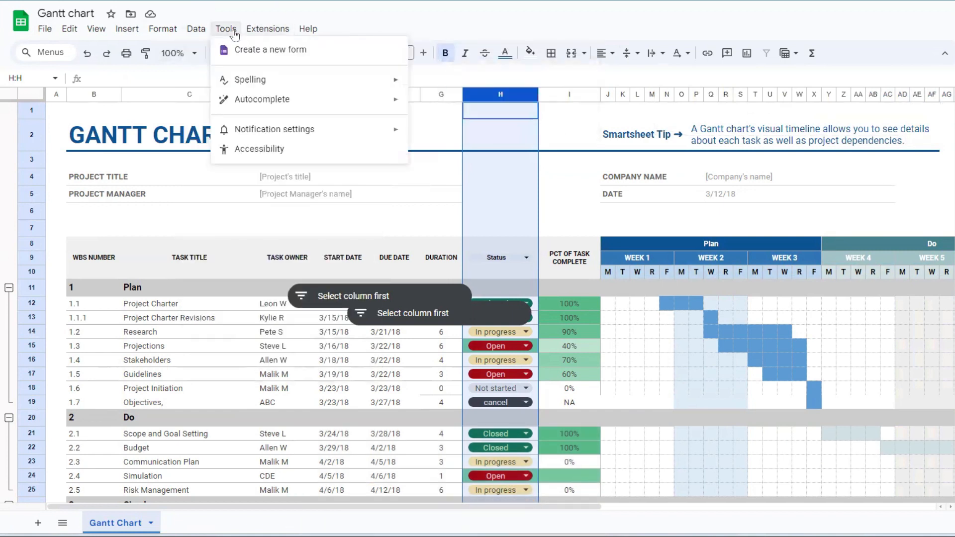
mouse_move(277, 103)
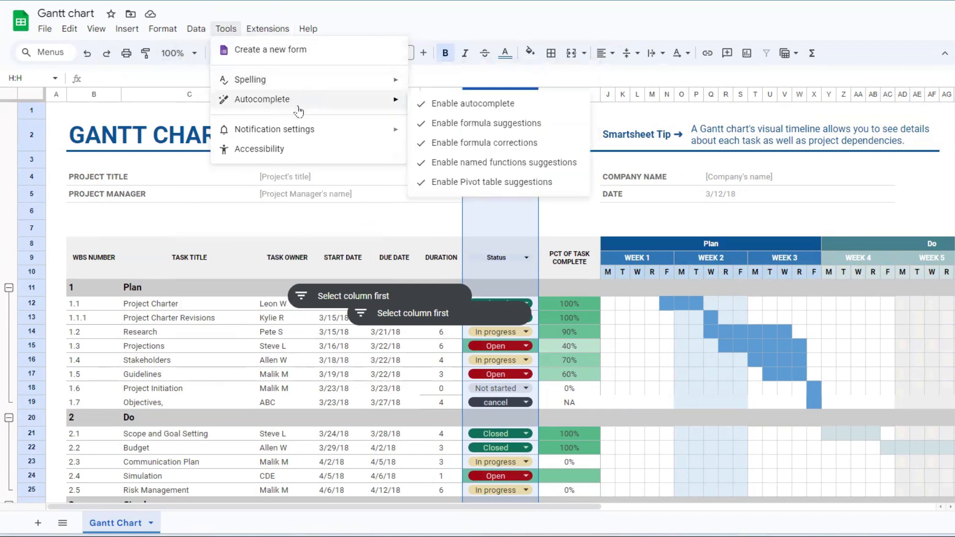
mouse_move(308, 35)
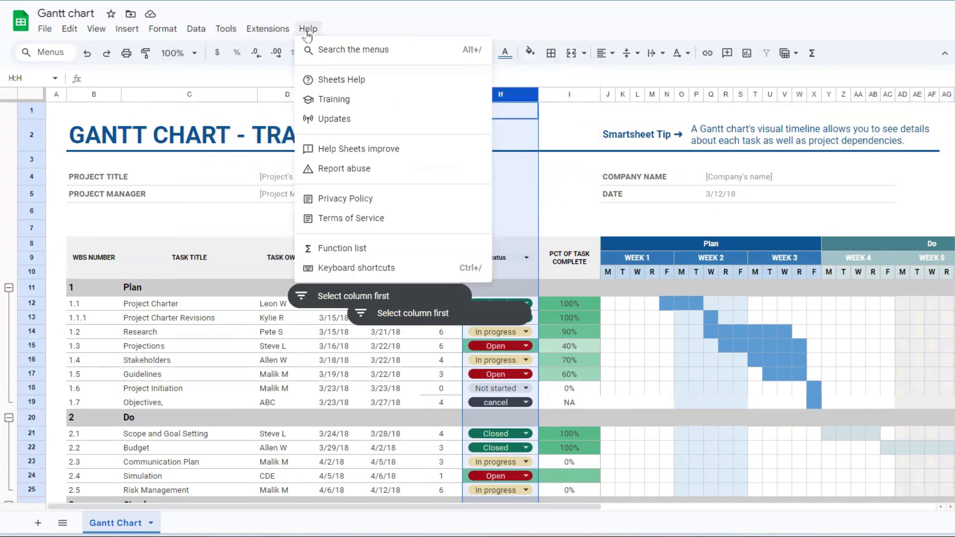
click(160, 213)
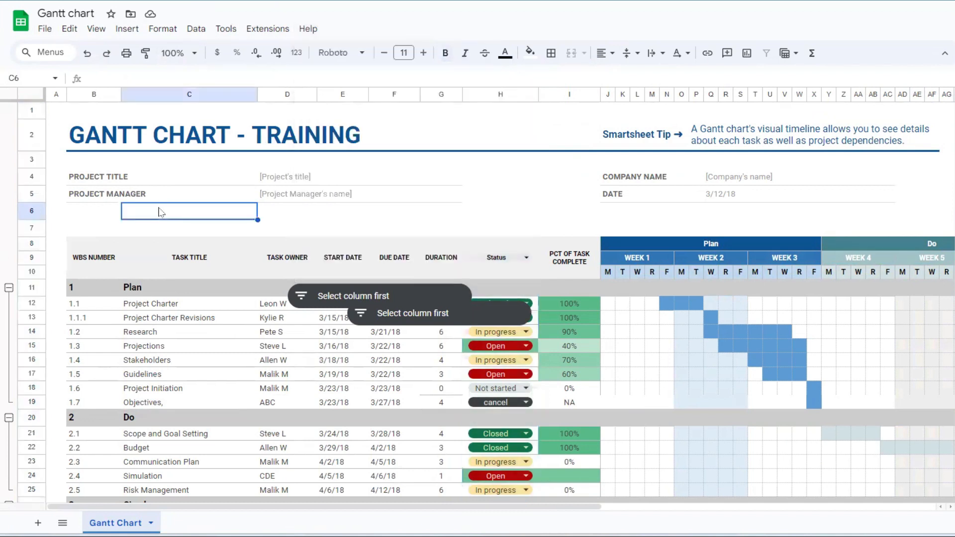